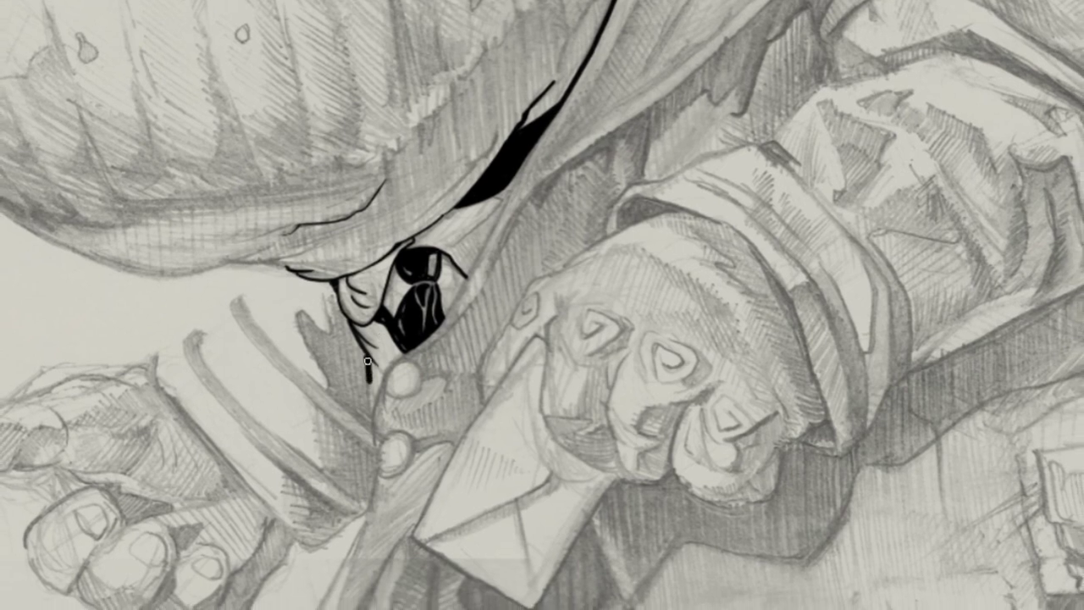
- Ink the front edge of the vest, its two buttons and the outline of the envelope in black
left_click_drag(367, 361, 374, 454)
left_click_drag(401, 358, 403, 359)
left_click_drag(393, 451, 394, 453)
left_click_drag(402, 347, 403, 348)
mouse_move(394, 419)
left_mouse_down()
mouse_move(318, 546)
mouse_move(369, 534)
left_mouse_up()
left_click_drag(366, 455, 341, 544)
left_click_drag(410, 468, 521, 277)
mouse_move(409, 447)
left_mouse_down()
mouse_move(512, 508)
mouse_move(584, 399)
left_mouse_up()
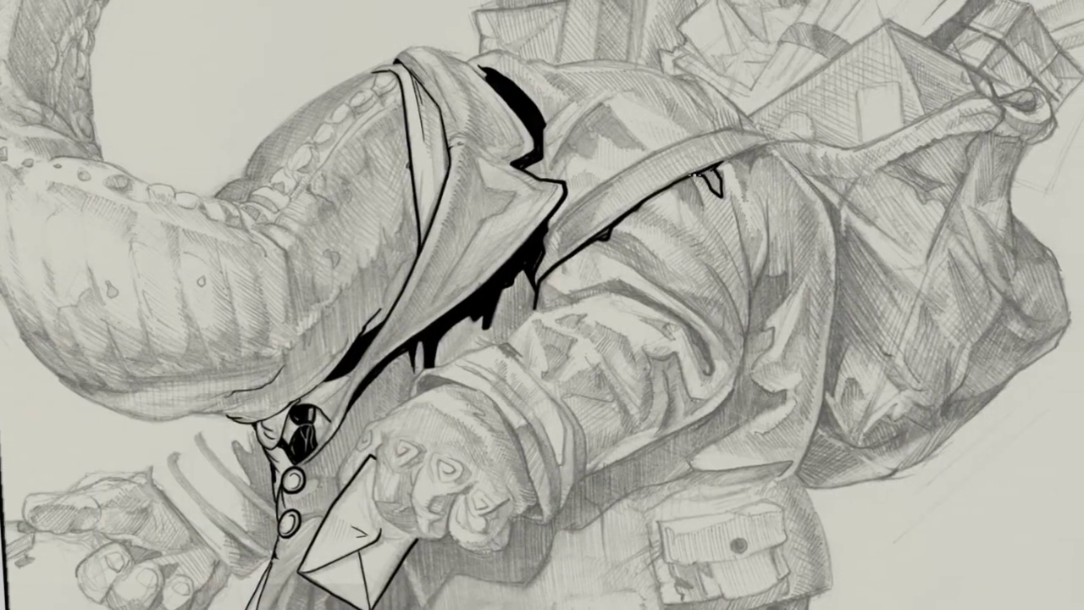
- Ink the pointed black fold shadows hanging below the shoulder strap on the upper sleeve
left_click_drag(696, 185, 723, 255)
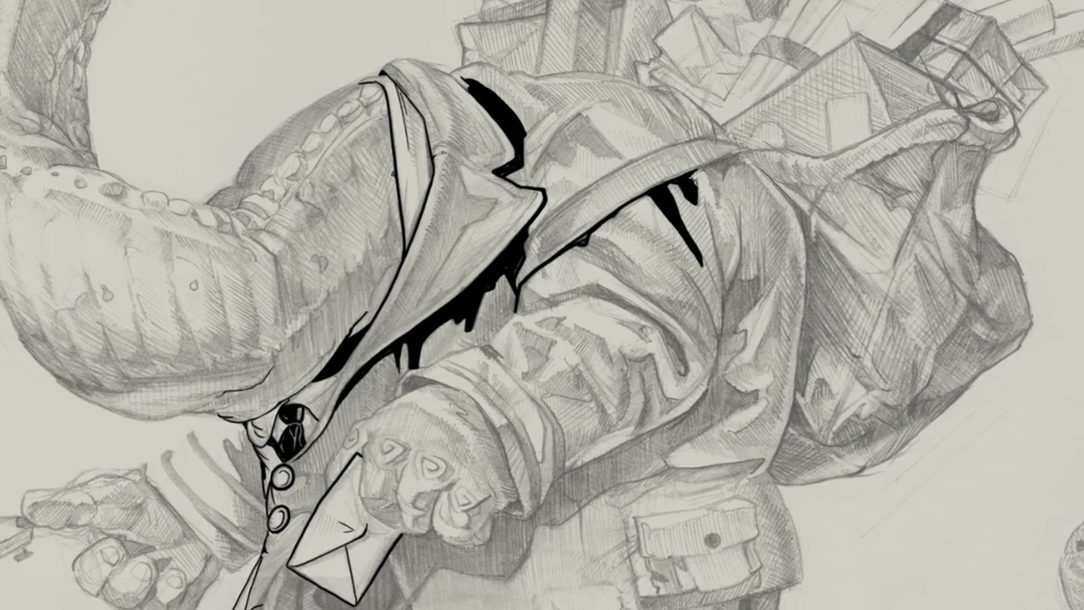
mouse_move(766, 210)
left_mouse_down()
mouse_move(721, 161)
mouse_move(687, 174)
mouse_move(716, 161)
mouse_move(702, 178)
mouse_move(680, 176)
mouse_move(713, 175)
mouse_move(691, 306)
left_mouse_up()
left_click_drag(660, 210, 677, 308)
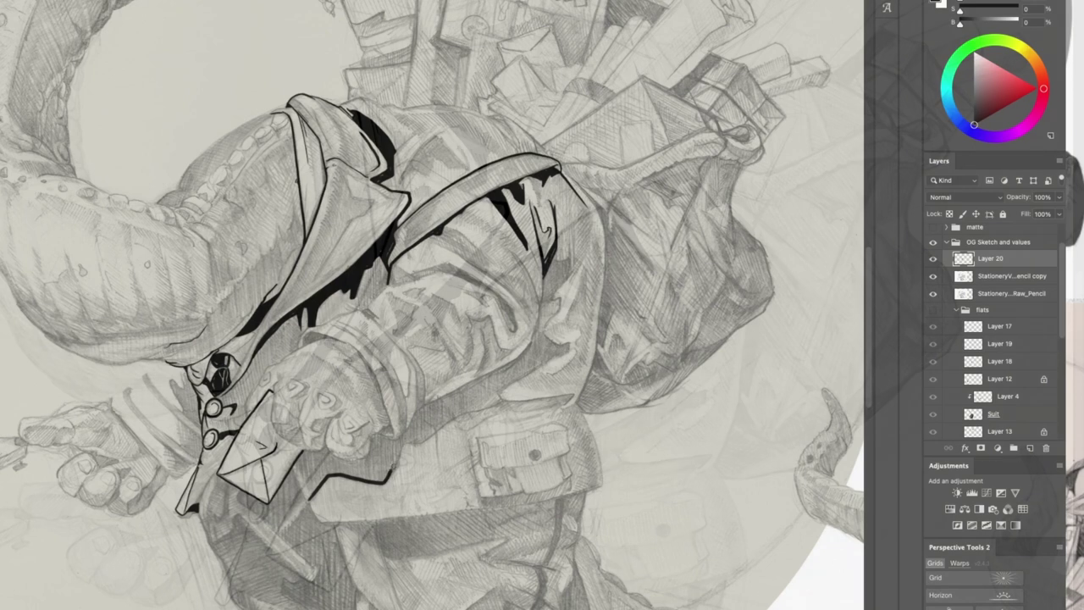
- Outline the shadow running behind the near sleeve and along the jacket's underside, and fill it solid black
mouse_move(474, 411)
left_mouse_down()
mouse_move(571, 403)
mouse_move(498, 393)
mouse_move(568, 345)
mouse_move(545, 333)
mouse_move(566, 264)
mouse_move(554, 227)
mouse_move(555, 260)
left_mouse_up()
mouse_move(301, 450)
left_mouse_down()
mouse_move(371, 449)
mouse_move(361, 422)
mouse_move(418, 408)
mouse_move(533, 342)
mouse_move(500, 375)
left_mouse_up()
left_click_drag(533, 342, 523, 265)
mouse_move(539, 307)
left_mouse_down()
mouse_move(544, 277)
mouse_move(511, 250)
left_mouse_up()
left_click_drag(293, 468, 307, 499)
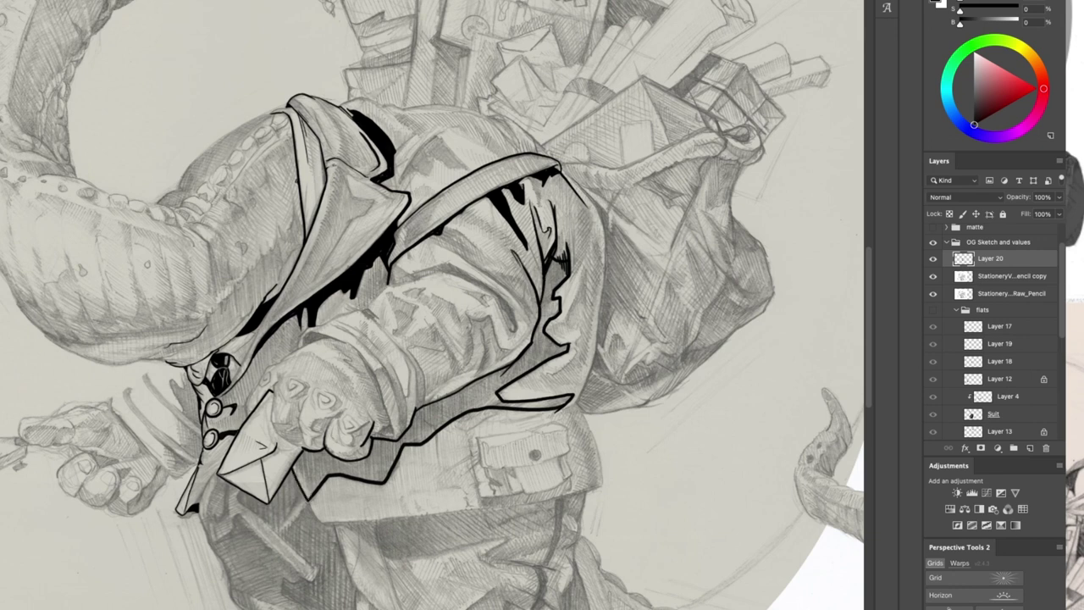
left_click(385, 468)
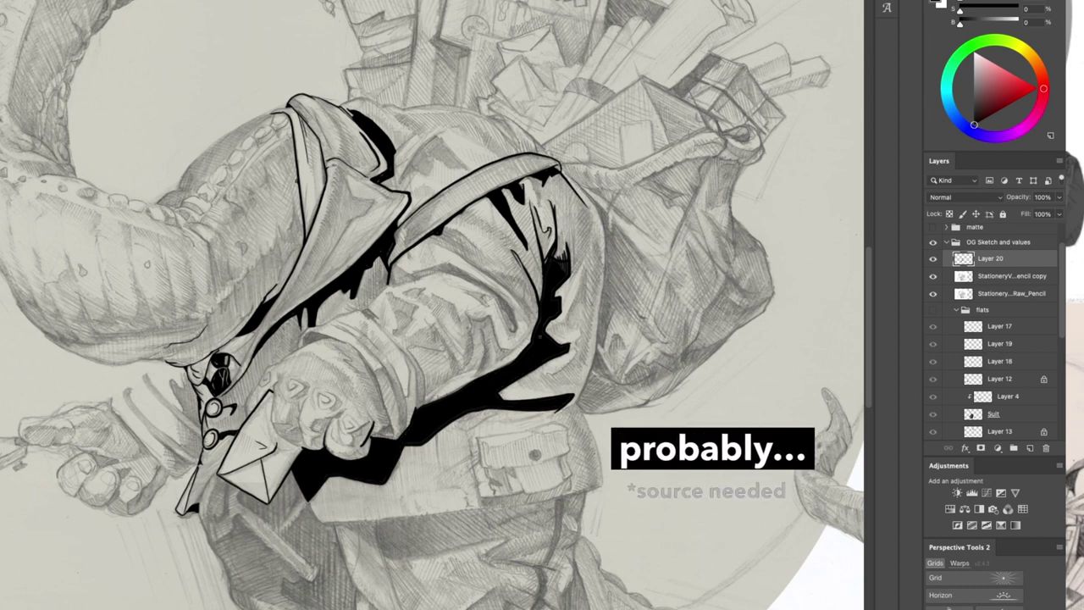
left_click_drag(572, 350, 548, 373)
- Ink the inner edge of the trouser leg and work on the black shadow between the envelope and jacket hem
scroll(574, 329, "down", 3)
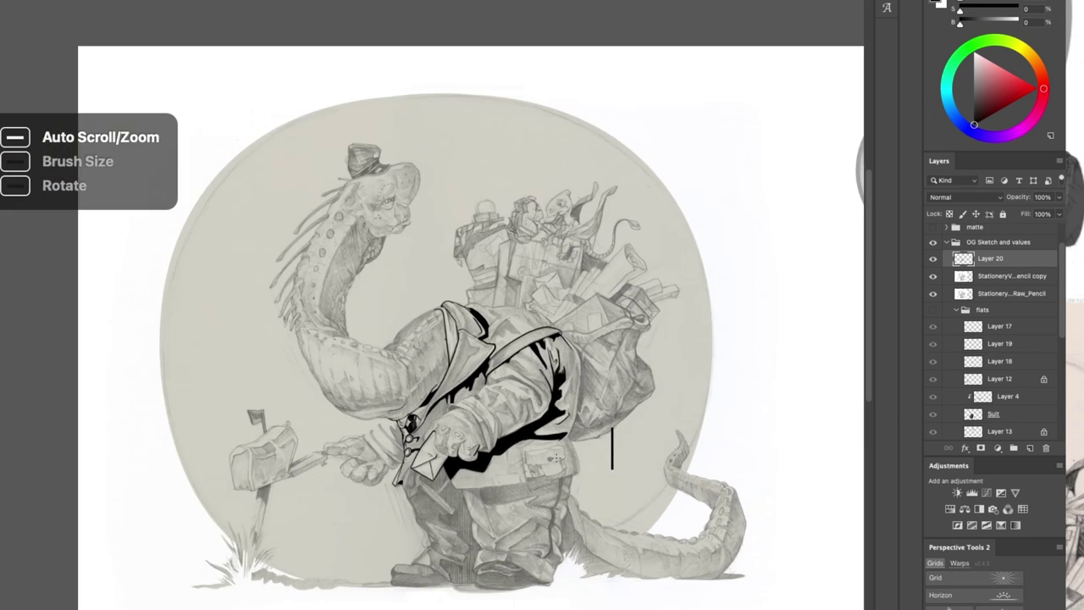
scroll(465, 584, "up", 3)
mouse_move(429, 577)
left_mouse_down()
mouse_move(481, 566)
mouse_move(490, 518)
mouse_move(465, 483)
mouse_move(473, 470)
left_mouse_up()
left_click_drag(458, 427, 498, 492)
mouse_move(434, 400)
left_mouse_down()
mouse_move(458, 423)
mouse_move(449, 420)
left_mouse_up()
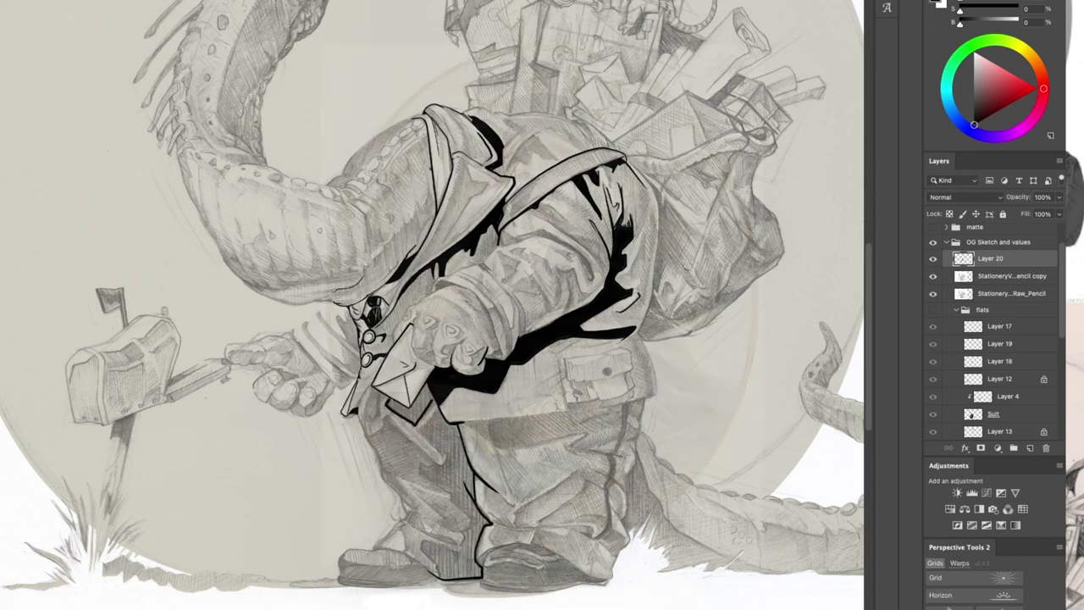
left_click(58, 1)
left_click(30, 2)
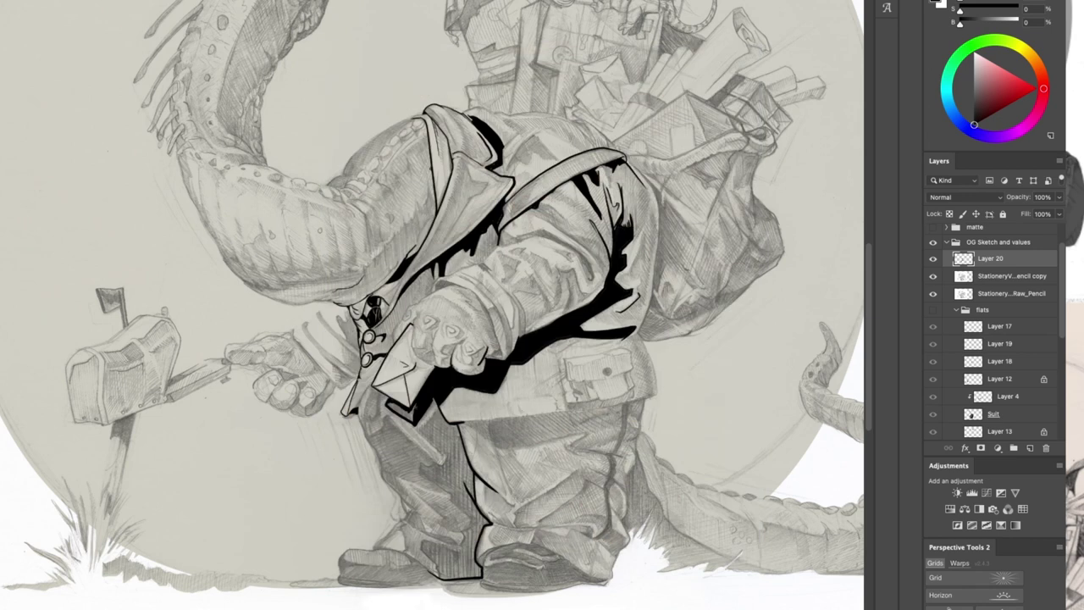
key("super+z")
- Ink the outline and dark fold shapes of the far trouser leg below the envelope
mouse_move(393, 412)
left_mouse_down()
mouse_move(414, 426)
mouse_move(440, 408)
mouse_move(442, 466)
mouse_move(424, 481)
mouse_move(465, 516)
mouse_move(440, 532)
mouse_move(477, 530)
mouse_move(466, 545)
left_mouse_up()
mouse_move(408, 520)
left_mouse_down()
mouse_move(456, 545)
mouse_move(444, 537)
left_mouse_up()
mouse_move(421, 526)
left_mouse_down()
mouse_move(457, 547)
mouse_move(422, 552)
mouse_move(441, 575)
mouse_move(421, 546)
mouse_move(462, 566)
mouse_move(478, 527)
mouse_move(467, 564)
mouse_move(440, 571)
mouse_move(479, 577)
mouse_move(445, 576)
left_mouse_up()
mouse_move(478, 524)
left_mouse_down()
mouse_move(454, 425)
mouse_move(473, 513)
mouse_move(433, 469)
mouse_move(456, 481)
mouse_move(450, 427)
left_mouse_up()
mouse_move(423, 471)
left_mouse_down()
mouse_move(444, 487)
mouse_move(426, 470)
left_mouse_up()
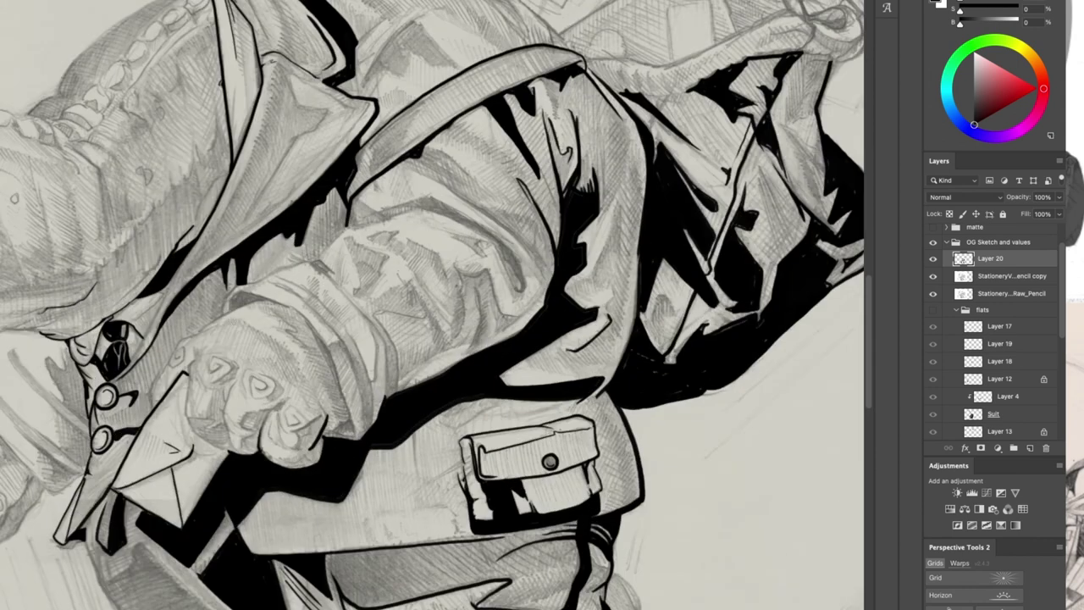
- Ink the contours and black band shadows of the near sleeve's cuff around the wrist
left_click_drag(199, 331, 239, 307)
mouse_move(225, 309)
left_mouse_down()
mouse_move(243, 283)
mouse_move(308, 261)
mouse_move(229, 300)
mouse_move(298, 311)
mouse_move(243, 302)
mouse_move(252, 299)
left_mouse_up()
mouse_move(296, 312)
left_mouse_down()
mouse_move(349, 436)
mouse_move(346, 426)
left_mouse_up()
mouse_move(349, 420)
left_mouse_down()
mouse_move(334, 431)
mouse_move(350, 434)
mouse_move(350, 422)
left_mouse_up()
mouse_move(273, 285)
left_mouse_down()
mouse_move(352, 364)
mouse_move(365, 436)
left_mouse_up()
left_click_drag(354, 342, 372, 423)
mouse_move(303, 290)
left_mouse_down()
mouse_move(353, 345)
mouse_move(369, 432)
left_mouse_up()
left_click_drag(364, 386, 369, 391)
mouse_move(289, 283)
left_mouse_down()
mouse_move(312, 303)
mouse_move(281, 286)
left_mouse_up()
left_click_drag(374, 383, 369, 327)
mouse_move(315, 261)
left_mouse_down()
mouse_move(366, 308)
mouse_move(395, 364)
mouse_move(391, 398)
left_mouse_up()
mouse_move(390, 380)
left_mouse_down()
mouse_move(374, 330)
mouse_move(316, 261)
mouse_move(390, 393)
left_mouse_up()
mouse_move(364, 319)
left_mouse_down()
mouse_move(370, 331)
mouse_move(343, 340)
left_mouse_up()
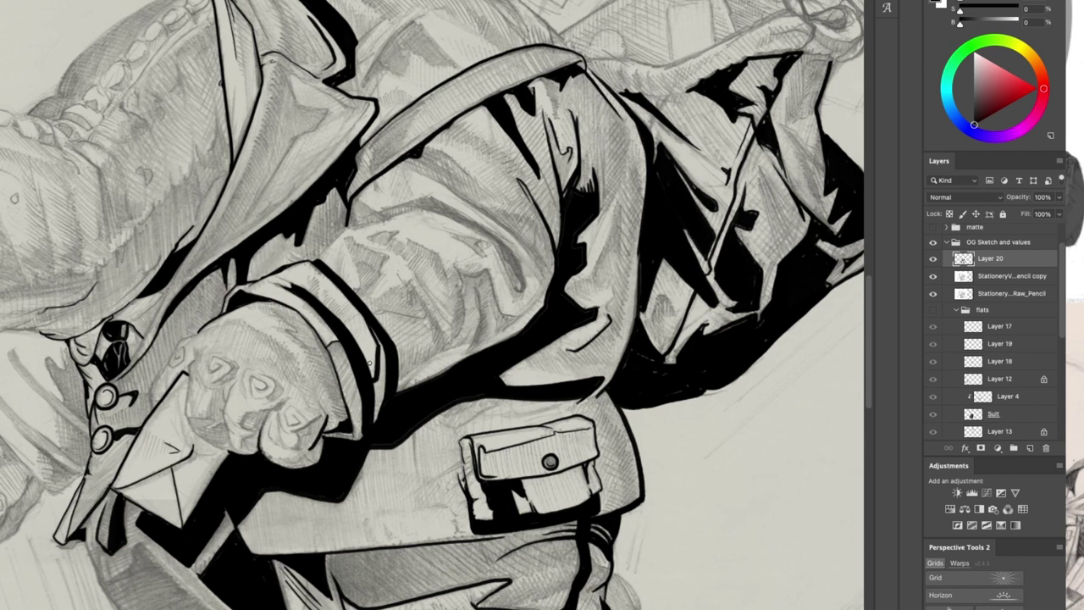
- Ink the fold shadows across the near sleeve between the elbow and cuff
mouse_move(359, 186)
left_mouse_down()
mouse_move(384, 218)
mouse_move(349, 227)
mouse_move(427, 200)
mouse_move(386, 219)
mouse_move(432, 210)
mouse_move(520, 291)
mouse_move(425, 197)
mouse_move(490, 235)
mouse_move(519, 288)
left_mouse_up()
left_click_drag(508, 254, 518, 285)
mouse_move(473, 236)
left_mouse_down()
mouse_move(485, 254)
mouse_move(478, 243)
left_mouse_up()
left_click_drag(459, 234, 483, 252)
mouse_move(408, 371)
left_mouse_down()
mouse_move(481, 339)
mouse_move(519, 269)
left_mouse_up()
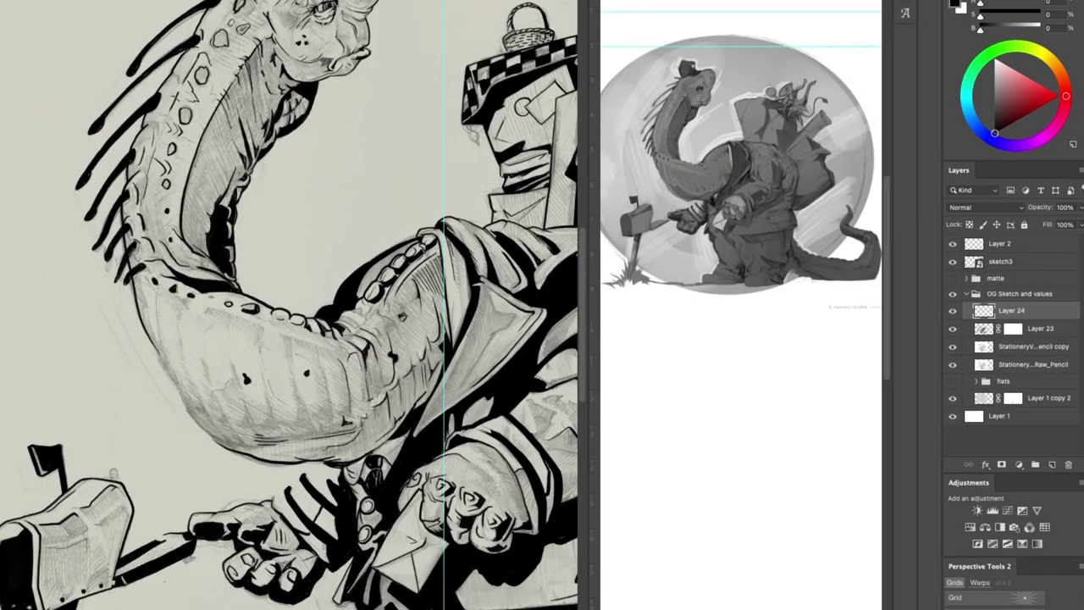
- Ink the dark spots on the dinosaur's chest and the shading around the lower neck bend
left_click_drag(402, 316, 401, 307)
mouse_move(339, 318)
left_mouse_down()
mouse_move(356, 327)
mouse_move(333, 346)
left_mouse_up()
mouse_move(351, 333)
left_mouse_down()
mouse_move(331, 348)
mouse_move(330, 338)
left_mouse_up()
scroll(345, 52, "down", 5)
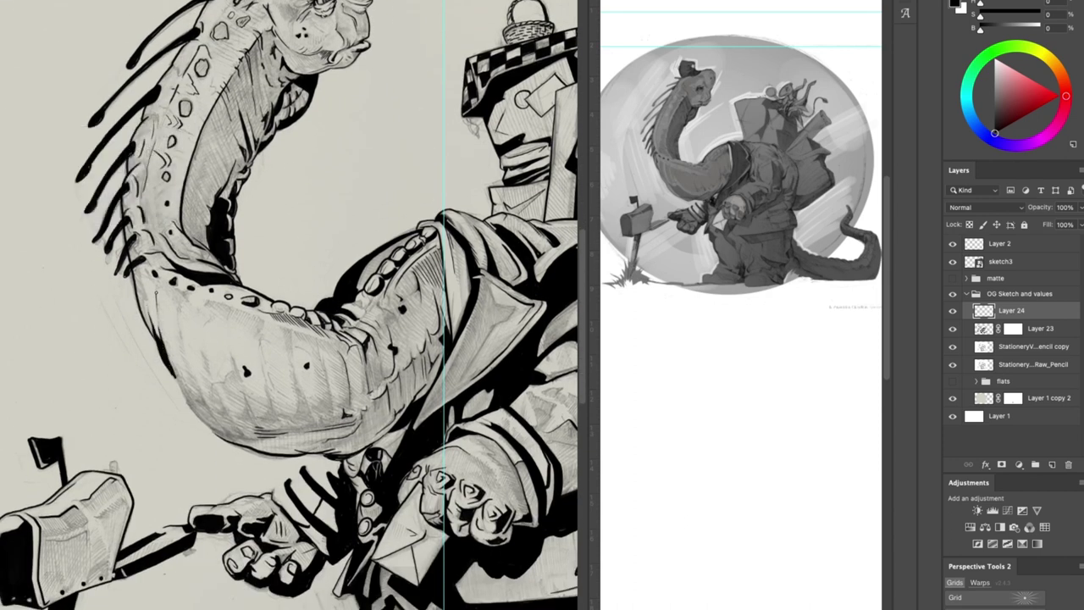
- Ink the underside of the lower neck with a dark contour and vertical belly folds
mouse_move(179, 390)
left_mouse_down()
mouse_move(222, 435)
mouse_move(306, 437)
mouse_move(355, 416)
mouse_move(259, 430)
left_mouse_up()
left_click_drag(281, 372, 301, 418)
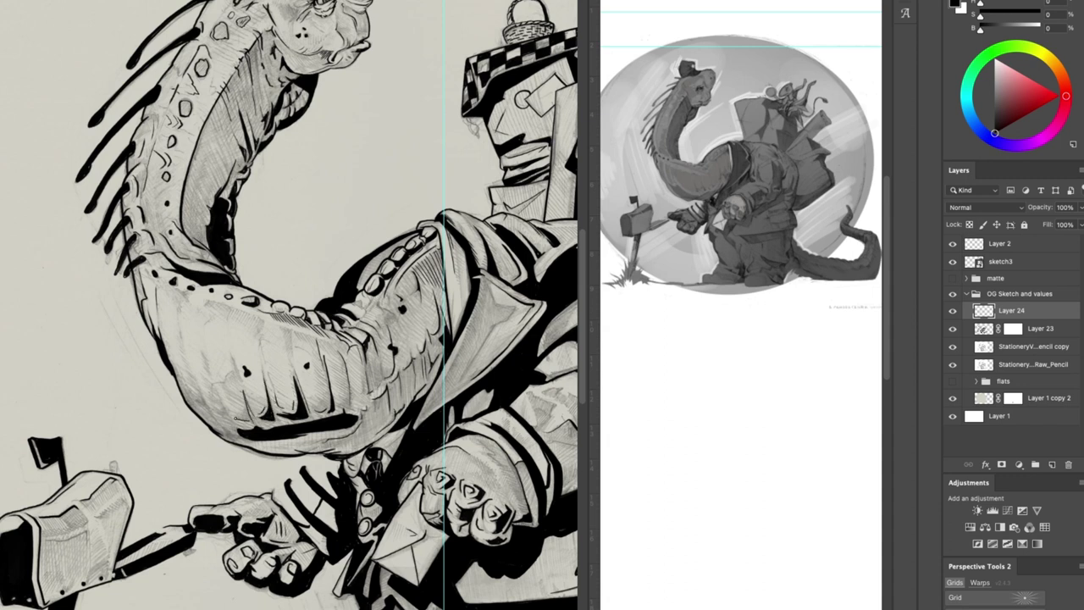
left_click_drag(240, 376, 246, 419)
- Hatch the shading below the row of bumps along the lower neck and chest
left_click_drag(208, 302, 241, 326)
left_click_drag(250, 318, 259, 339)
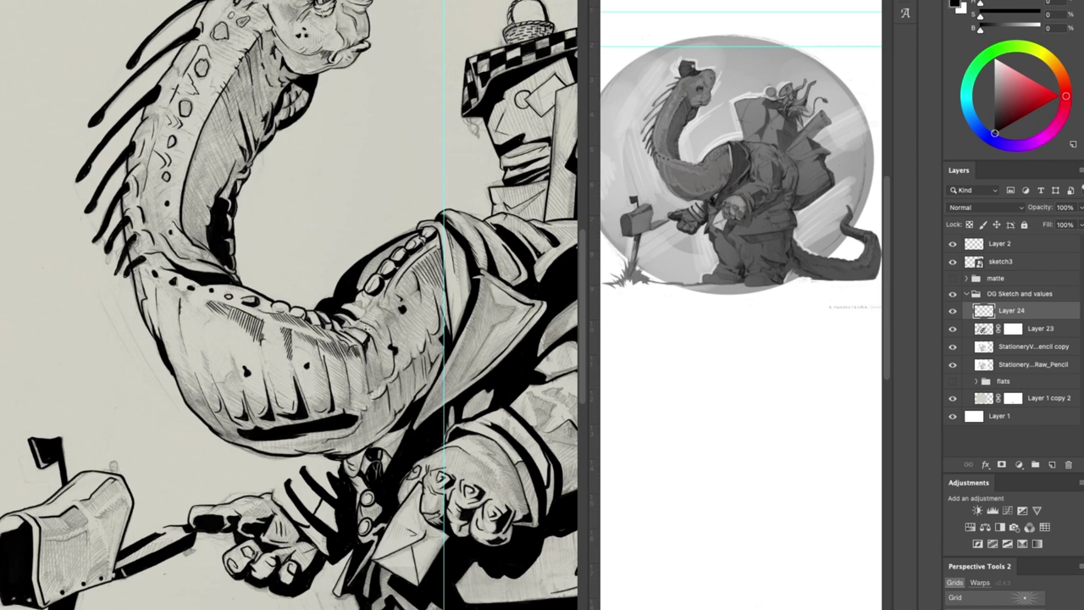
left_click_drag(378, 318, 366, 366)
left_click_drag(386, 309, 371, 364)
mouse_move(392, 291)
left_mouse_down()
mouse_move(376, 352)
mouse_move(389, 330)
left_mouse_up()
left_click_drag(410, 270, 398, 304)
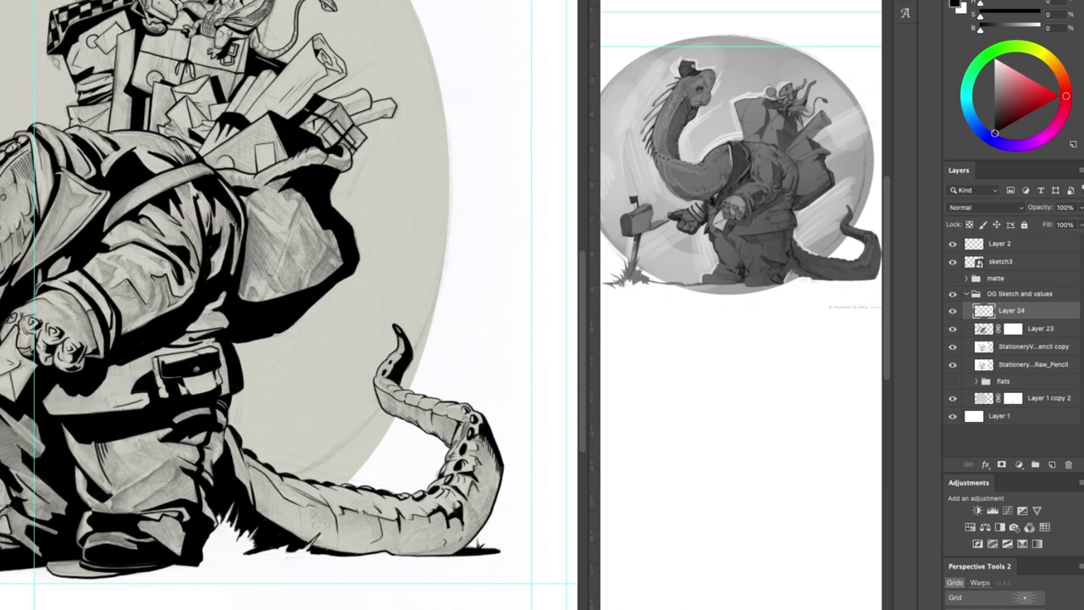
- Ink hatching and dark shading along the outer bend and upper section of the tail
left_click_drag(498, 479, 474, 532)
left_click_drag(499, 462, 466, 540)
left_click_drag(476, 486, 467, 509)
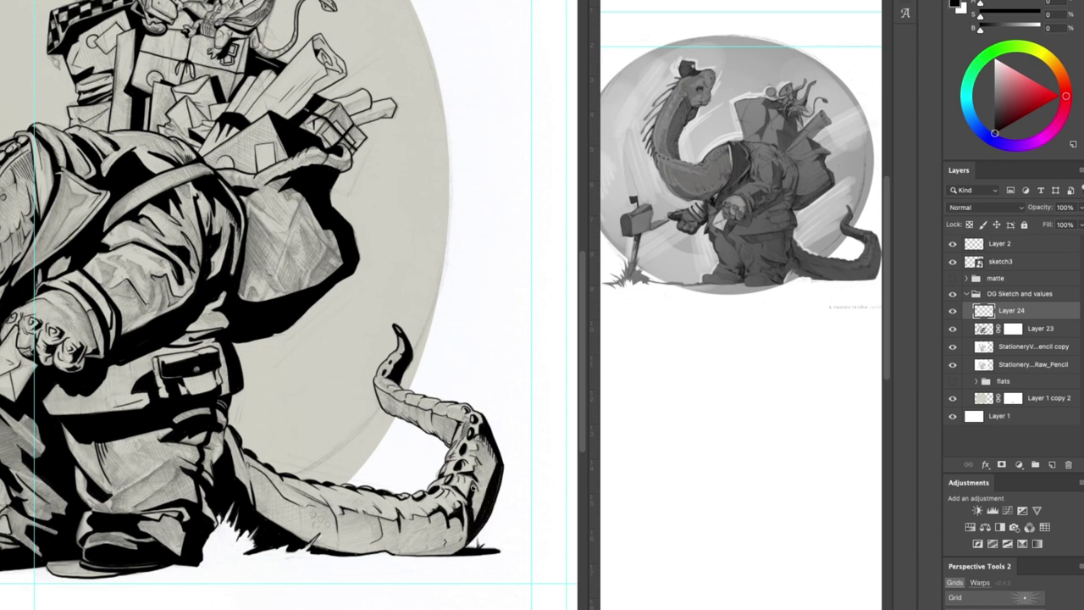
left_click_drag(479, 452, 476, 440)
left_click_drag(491, 437, 474, 519)
left_click_drag(455, 435, 395, 410)
left_click_drag(403, 415, 381, 393)
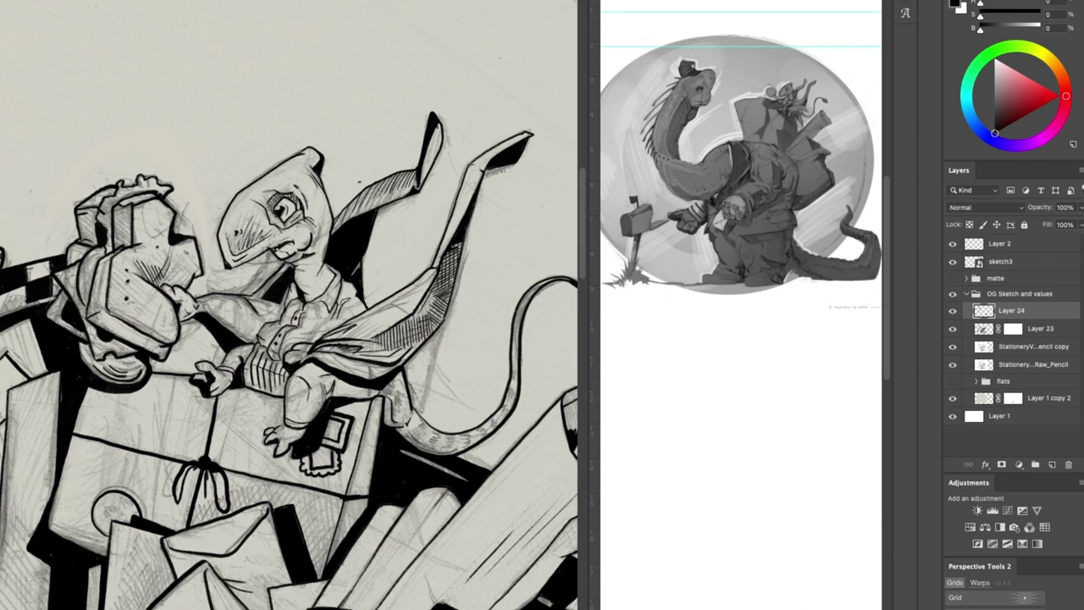
- Merge Layer 24 into Layer 23 with the mask applied, add a fresh layer mask and target the layer's artwork
right_click(1016, 311)
left_click(1003, 462)
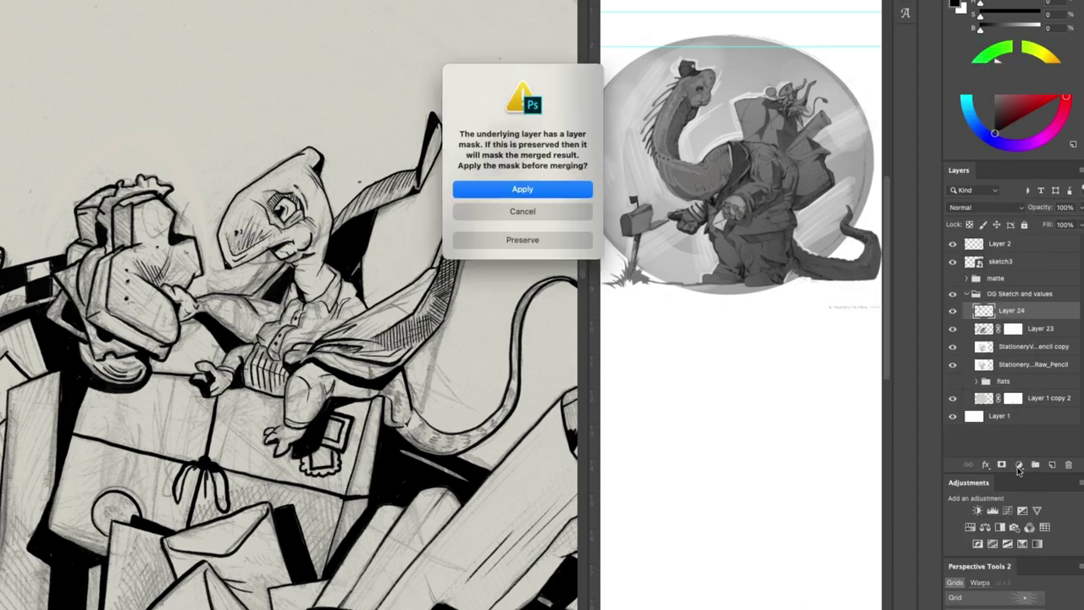
key("Return")
left_click(1002, 464)
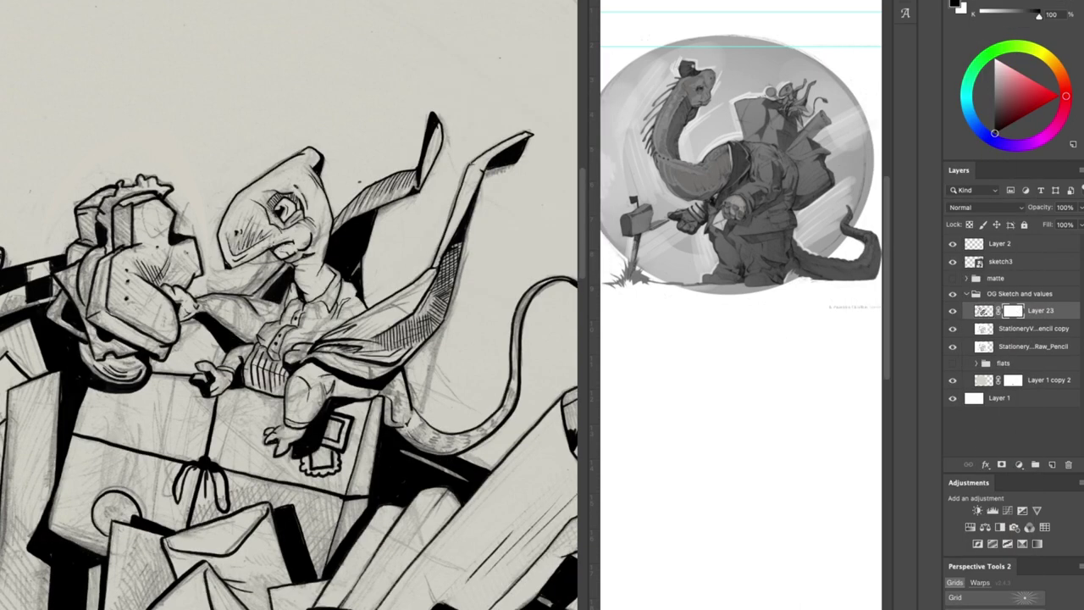
left_click(983, 311)
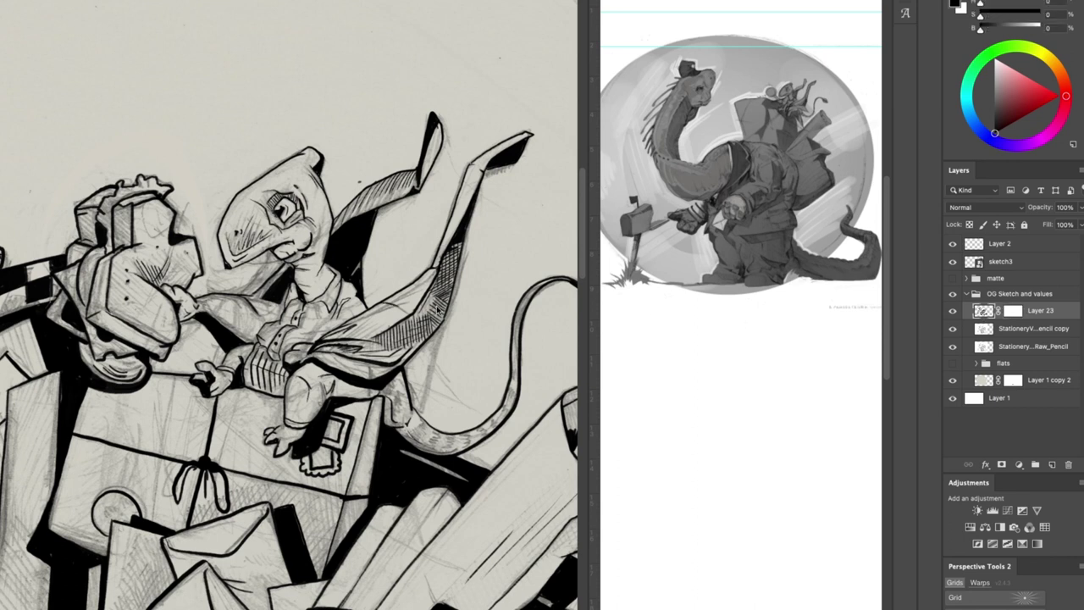
- Ink the dark folds on the underside of the small toy dinosaur's cape
left_click_drag(335, 358, 396, 370)
left_click_drag(395, 373, 359, 371)
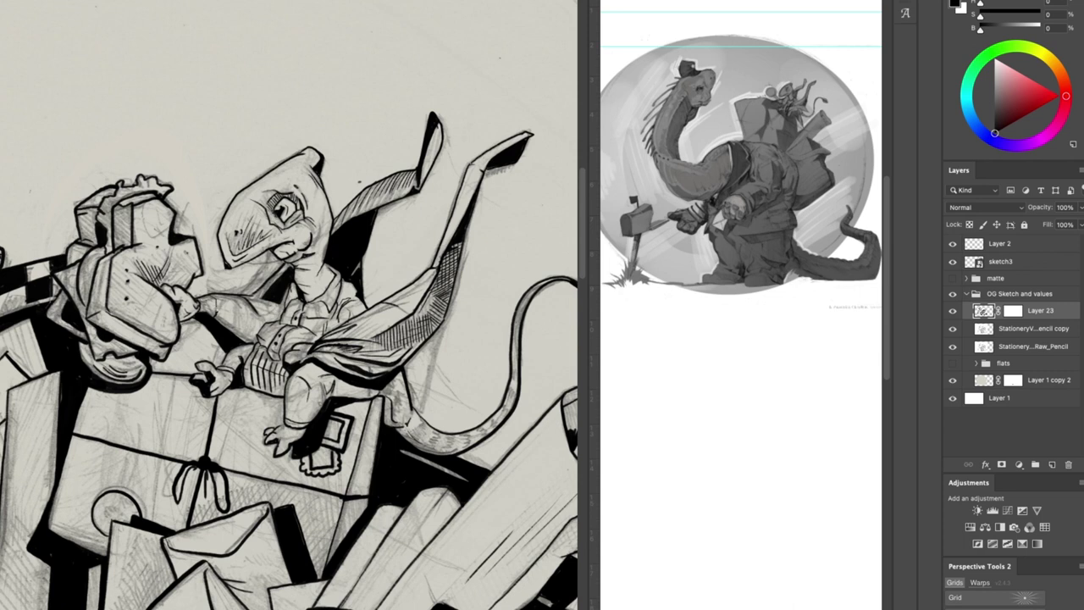
- Undo the last eight strokes and redraw the lower edge of the toy dinosaur's outstretched arm
key("super+z")
key("super+z")
key("super+z")
key("super+z")
key("super+z")
key("super+z")
key("super+z")
key("super+z")
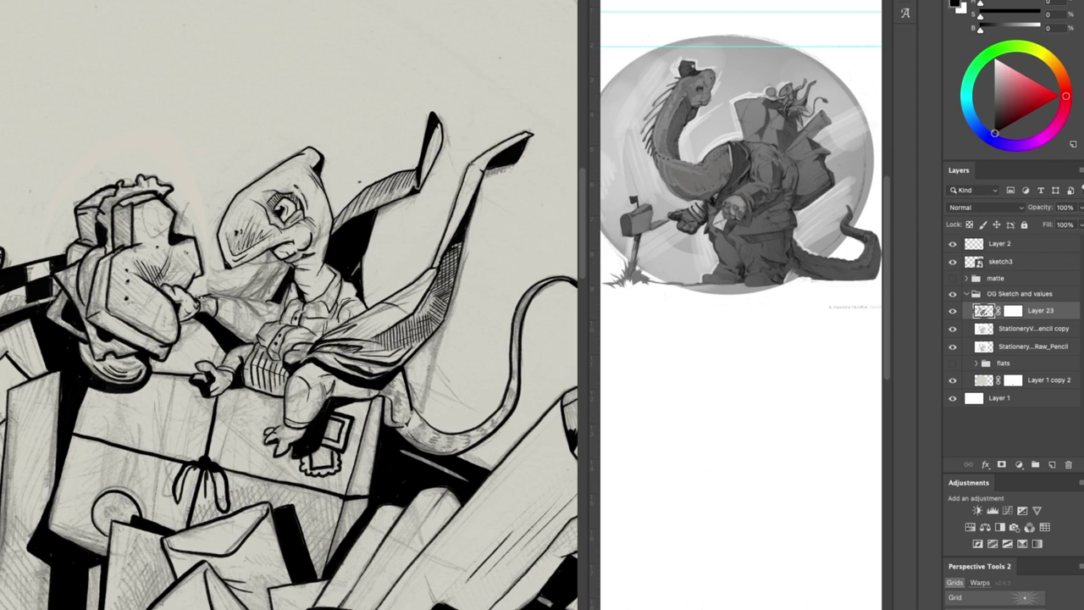
left_click_drag(215, 321, 256, 332)
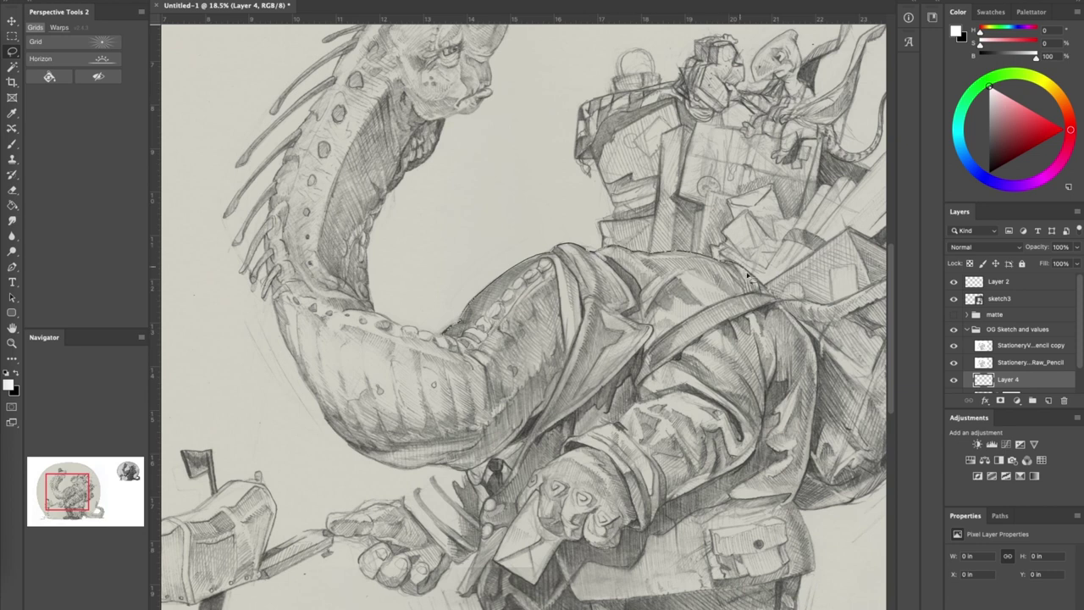
- Lasso the suited body, hands and shoes on Layer 4 and fill the selection with a 47% brightness grey
mouse_move(747, 275)
left_mouse_down()
mouse_move(756, 461)
mouse_move(596, 427)
mouse_move(464, 445)
mouse_move(451, 504)
mouse_move(410, 470)
mouse_move(443, 467)
mouse_move(486, 496)
mouse_move(468, 476)
mouse_move(457, 473)
mouse_move(460, 488)
mouse_move(487, 511)
mouse_move(439, 341)
mouse_move(461, 508)
mouse_move(435, 479)
mouse_move(436, 490)
mouse_move(456, 513)
mouse_move(491, 523)
mouse_move(664, 373)
mouse_move(541, 405)
mouse_move(460, 515)
mouse_move(461, 537)
mouse_move(416, 488)
mouse_move(420, 510)
mouse_move(455, 543)
mouse_move(447, 552)
mouse_move(402, 501)
mouse_move(329, 517)
mouse_move(327, 531)
mouse_move(376, 541)
mouse_move(360, 557)
mouse_move(373, 581)
mouse_move(374, 548)
mouse_move(429, 584)
mouse_move(378, 581)
mouse_move(436, 590)
left_mouse_up()
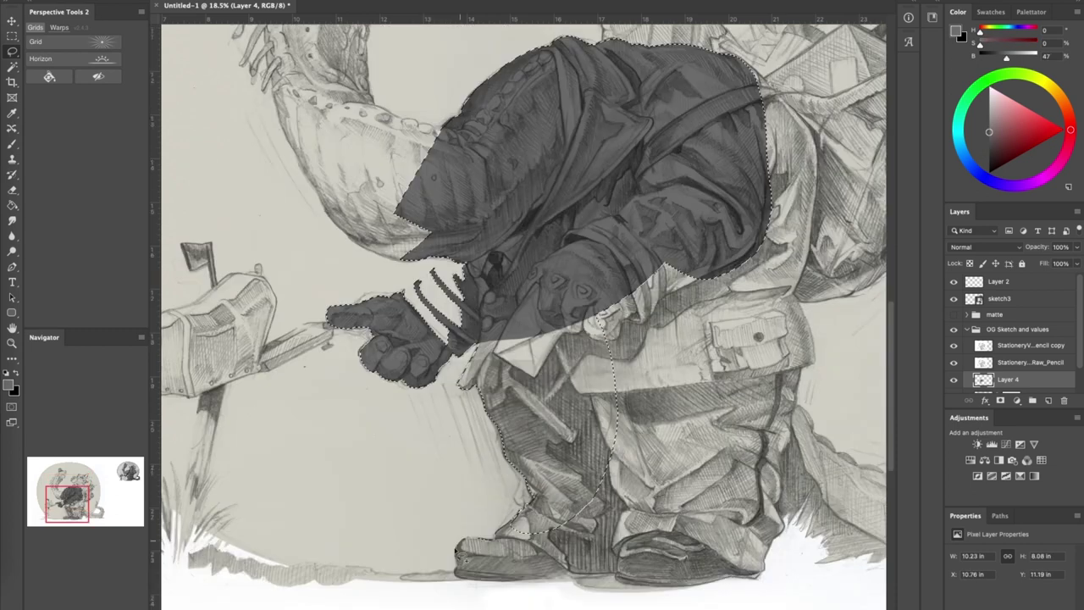
mouse_move(457, 554)
left_mouse_down()
mouse_move(669, 589)
mouse_move(757, 575)
mouse_move(765, 562)
mouse_move(814, 366)
mouse_move(797, 288)
mouse_move(817, 149)
mouse_move(742, 63)
mouse_move(641, 115)
mouse_move(553, 372)
mouse_move(559, 475)
left_mouse_up()
key("alt+BackSpace")
- Select the part of the grey fill that overlaps the neck and chest, delete it and clear the selection
scroll(580, 501, "down", 3)
mouse_move(522, 306)
left_mouse_down()
mouse_move(522, 375)
mouse_move(572, 346)
mouse_move(598, 300)
mouse_move(602, 232)
mouse_move(405, 338)
mouse_move(474, 381)
mouse_move(480, 369)
mouse_move(411, 322)
mouse_move(375, 237)
mouse_move(374, 149)
mouse_move(458, 32)
mouse_move(497, 128)
left_mouse_up()
key("super+d")
key("Delete")
key("super+d")
- Rename the layer as Suit and add a new empty layer directly beneath it
double_click(1007, 379)
type("Suit")
key("Return")
left_click(1046, 401, "super")
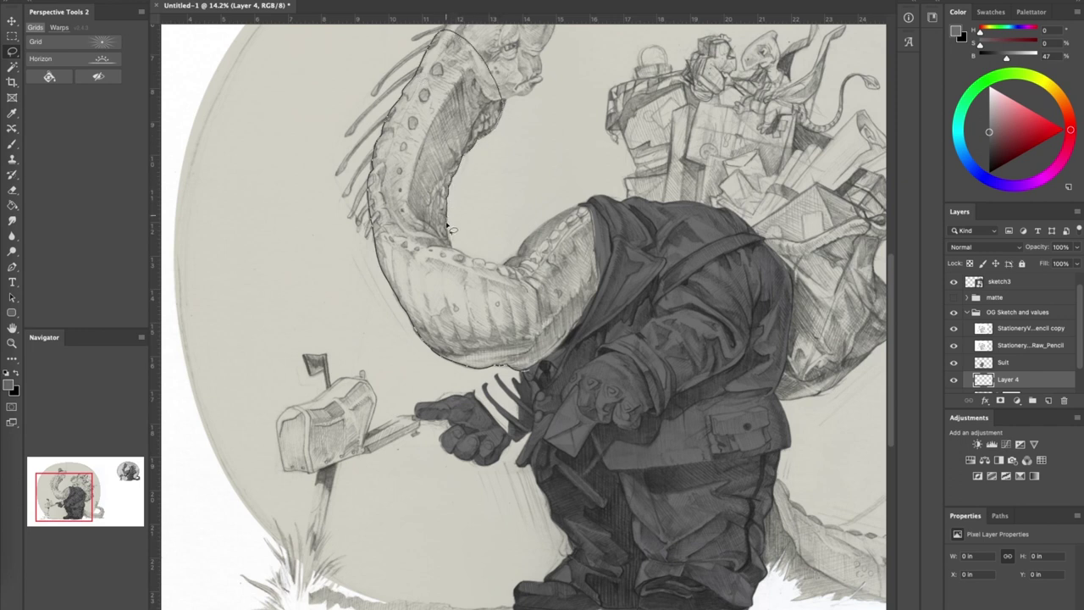
- Lasso the dinosaur's neck and head on the new layer and fill them with a 57% brightness grey
left_click_drag(462, 256, 529, 326)
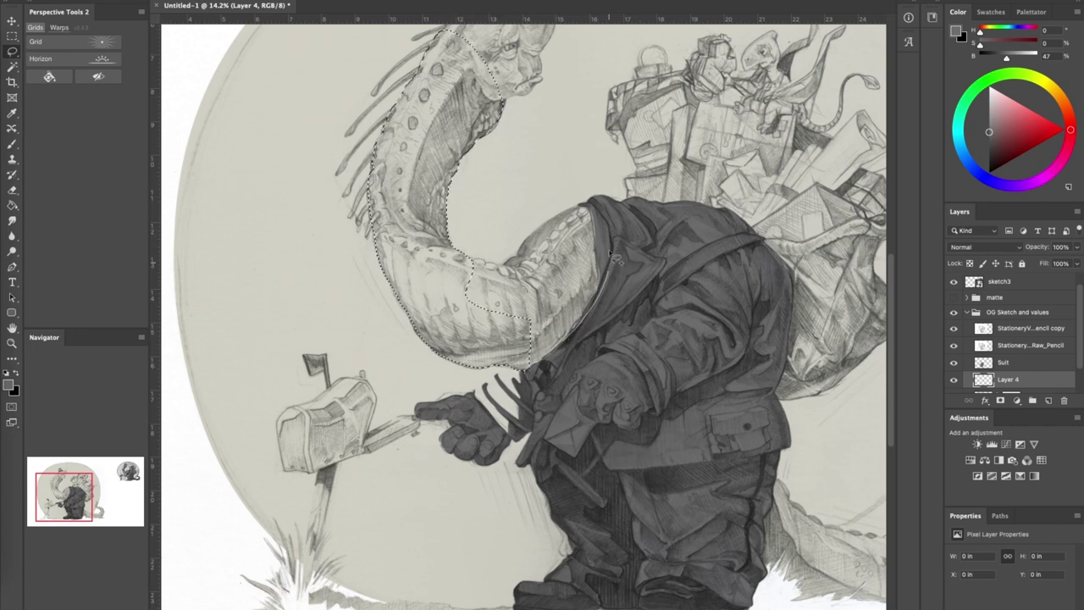
left_click_drag(487, 266, 450, 315)
scroll(635, 398, "down", 3)
scroll(542, 169, "up", 3)
mouse_move(572, 250)
left_mouse_down()
mouse_move(587, 224)
mouse_move(603, 154)
mouse_move(581, 138)
mouse_move(498, 168)
mouse_move(491, 210)
left_mouse_up()
mouse_move(587, 224)
left_mouse_down()
mouse_move(598, 142)
mouse_move(625, 157)
left_mouse_up()
key("super+0")
left_click(982, 120)
key("alt+BackSpace")
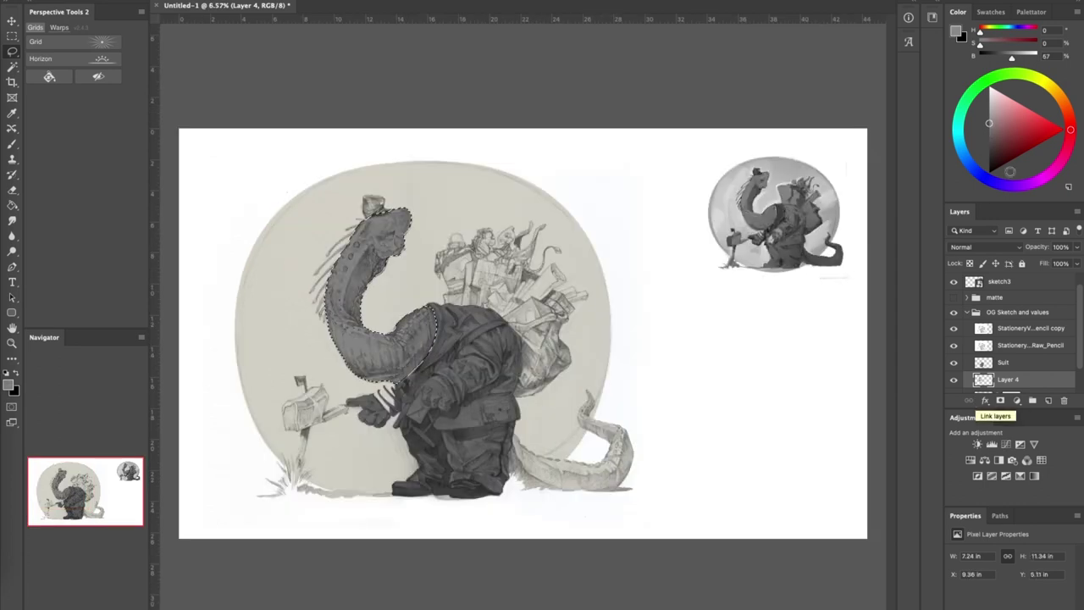
- Rename the neck layer as Camarassaurus and clear the selection
double_click(1008, 380)
type("Camarassaurus")
key("Return")
key("super+d")
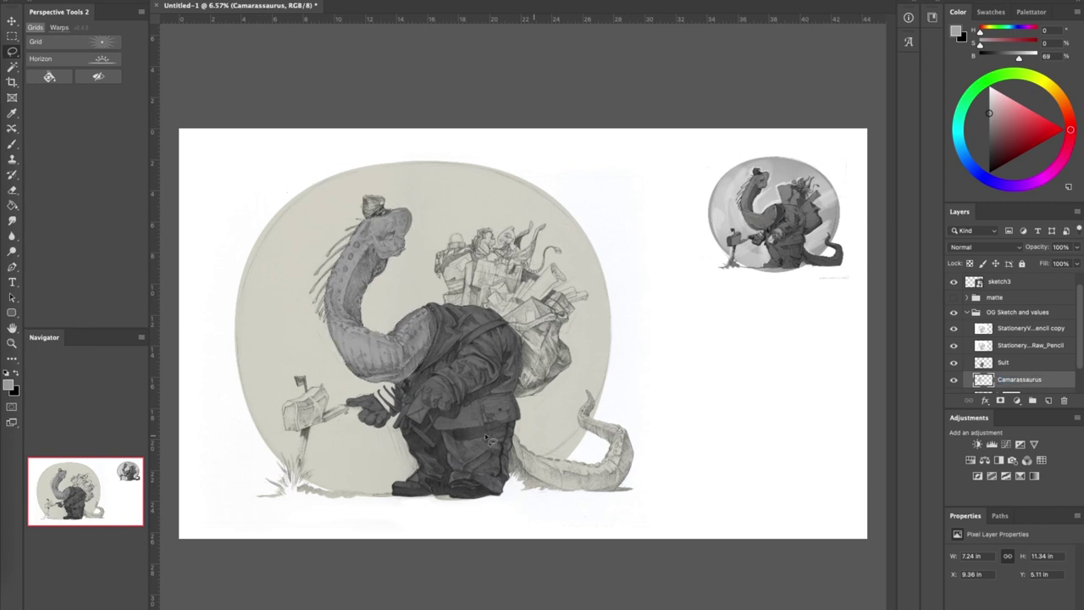
- Lasso the spines along the back of the neck, fill them with the same grey and deselect
scroll(331, 345, "up", 3)
scroll(340, 308, "up", 3)
mouse_move(332, 303)
left_mouse_down()
mouse_move(320, 315)
mouse_move(326, 259)
mouse_move(300, 281)
mouse_move(310, 221)
mouse_move(288, 258)
mouse_move(315, 200)
mouse_move(286, 225)
mouse_move(334, 166)
mouse_move(329, 153)
mouse_move(293, 208)
mouse_move(345, 116)
mouse_move(289, 180)
mouse_move(391, 82)
left_mouse_up()
scroll(355, 203, "up", 5)
left_click_drag(396, 225, 349, 261)
mouse_move(326, 300)
left_mouse_down()
mouse_move(399, 242)
mouse_move(391, 227)
mouse_move(410, 193)
mouse_move(427, 198)
left_mouse_up()
key("alt+BackSpace")
key("super+d")
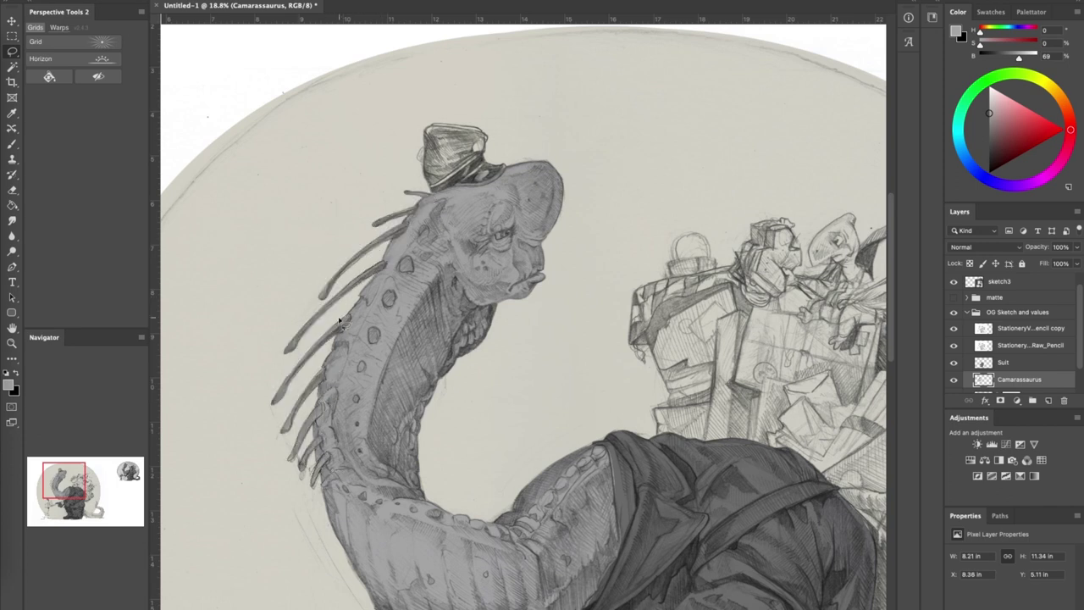
- Lock the transparent pixels of the Camarassaurus layer and recolour the neck with the Paint Bucket
scroll(340, 320, "down", 5)
left_click(989, 124)
left_click(12, 205)
left_click(970, 263)
left_click(416, 394)
- Try further tones on the dinosaur's skin, finishing with a warm grey of H 17, S 5, B 64
left_click(988, 133)
left_click(466, 466)
left_click(194, 1)
left_click(184, 22)
left_click(369, 401)
left_click(990, 133)
left_click(407, 449)
left_click(991, 120)
left_click(407, 449)
- Lasso the entire tail and fill it with the warm skin grey on the Camarassaurus layer
left_click_drag(893, 309, 893, 375)
left_click_drag(481, 607, 515, 607)
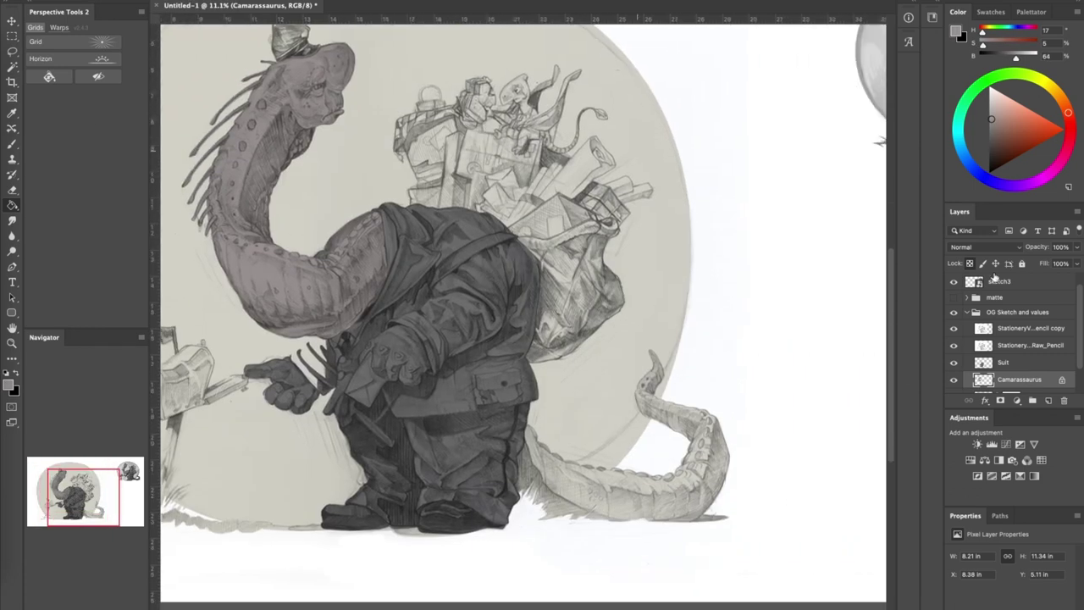
key("l")
scroll(635, 510, "up", 3)
mouse_move(518, 431)
left_mouse_down()
mouse_move(562, 494)
mouse_move(483, 528)
mouse_move(472, 462)
mouse_move(391, 403)
left_mouse_up()
mouse_move(475, 529)
left_mouse_down()
mouse_move(565, 513)
mouse_move(607, 534)
mouse_move(697, 536)
mouse_move(774, 507)
mouse_move(799, 429)
mouse_move(762, 351)
mouse_move(677, 319)
mouse_move(669, 250)
mouse_move(598, 489)
mouse_move(489, 532)
left_mouse_up()
mouse_move(730, 397)
left_mouse_down()
mouse_move(667, 359)
mouse_move(702, 513)
mouse_move(584, 447)
mouse_move(690, 465)
mouse_move(731, 410)
left_mouse_up()
key("alt+BackSpace")
key("super+d")
mouse_move(602, 485)
left_mouse_down()
mouse_move(503, 530)
mouse_move(528, 525)
left_mouse_up()
- Lasso both hands and fill them with the warm skin grey on a new layer clipped to Suit
left_click(1008, 363)
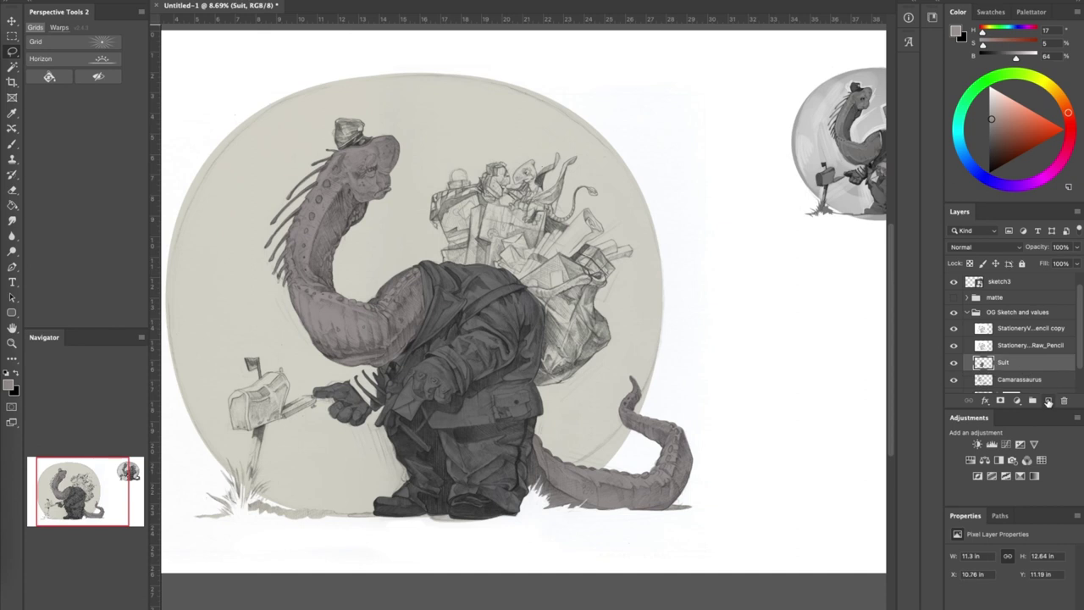
left_click_drag(401, 388, 550, 418)
key("super+alt+shift+n")
key("super+alt+g")
mouse_move(473, 415)
left_mouse_down()
mouse_move(481, 393)
mouse_move(457, 348)
mouse_move(420, 361)
mouse_move(417, 379)
mouse_move(436, 408)
mouse_move(471, 414)
left_mouse_up()
mouse_move(362, 431)
left_mouse_down()
mouse_move(365, 410)
mouse_move(314, 373)
mouse_move(284, 402)
mouse_move(359, 426)
left_mouse_up()
key("alt+BackSpace")
key("super+d")
- Lock the Suit layer's transparent pixels, sample a dark grey from the shoe and fill the suit with it
scroll(782, 559, "down", 3)
key("alt+[")
key("/")
key("b")
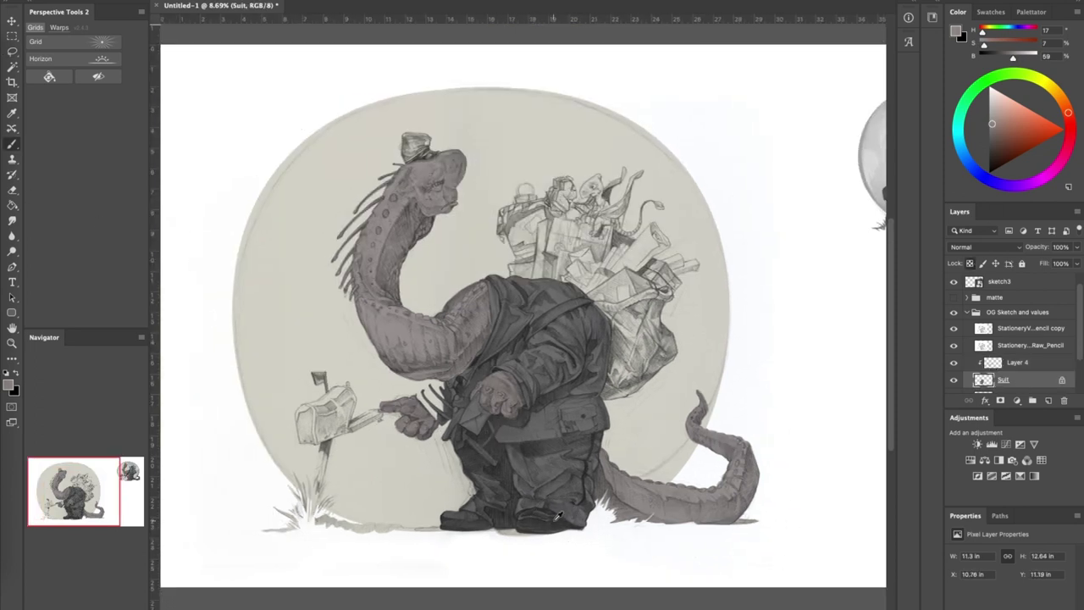
left_click(558, 516, "alt")
key("alt+BackSpace")
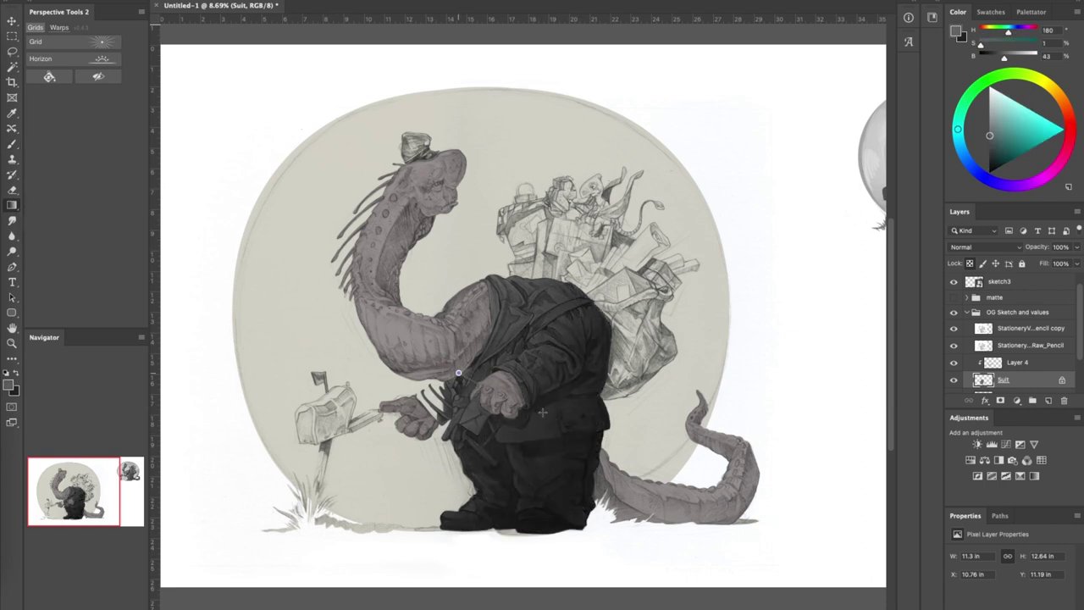
- Lock the Camarassaurus layer's transparent pixels and apply a light cool grey gradient (H 240, S 2, B 73) from the head towards the tail
scroll(993, 379, "down", 2)
left_click(1004, 363)
left_click(422, 174, "alt")
key("x")
left_click(990, 110)
left_click_drag(379, 158, 653, 503)
key("ctrl+z")
scroll(1004, 356, "down", 1)
left_click(969, 264)
left_click_drag(378, 157, 759, 561)
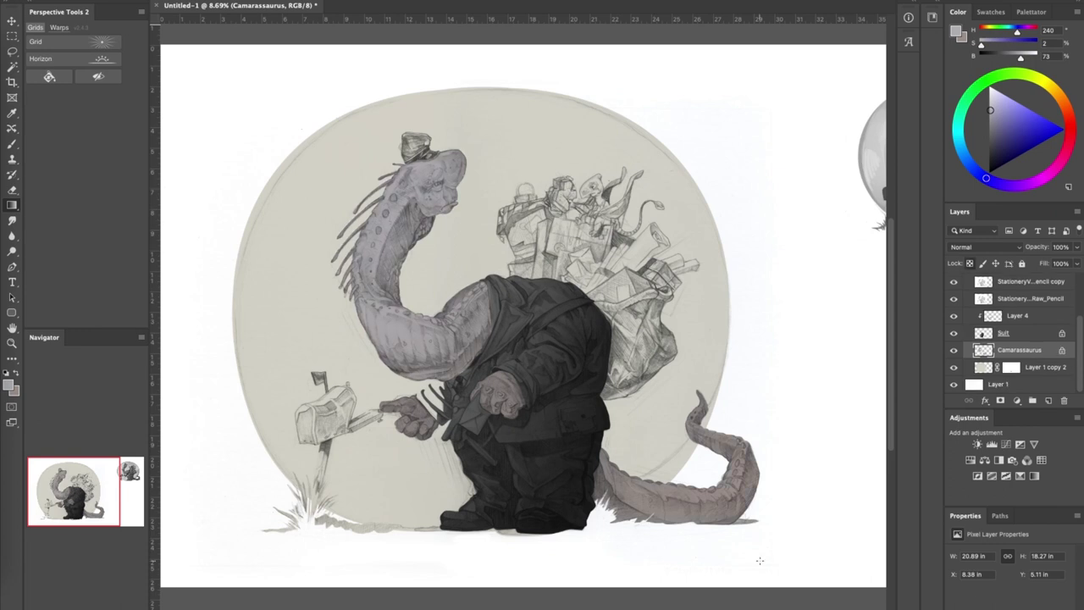
- Apply a warm brown gradient (H 20, S 24, B 58) across the dinosaur's skin from the neck towards the tail
left_click(8, 385)
left_click(270, 516)
left_click(375, 399)
left_click(1067, 111)
left_click(999, 129)
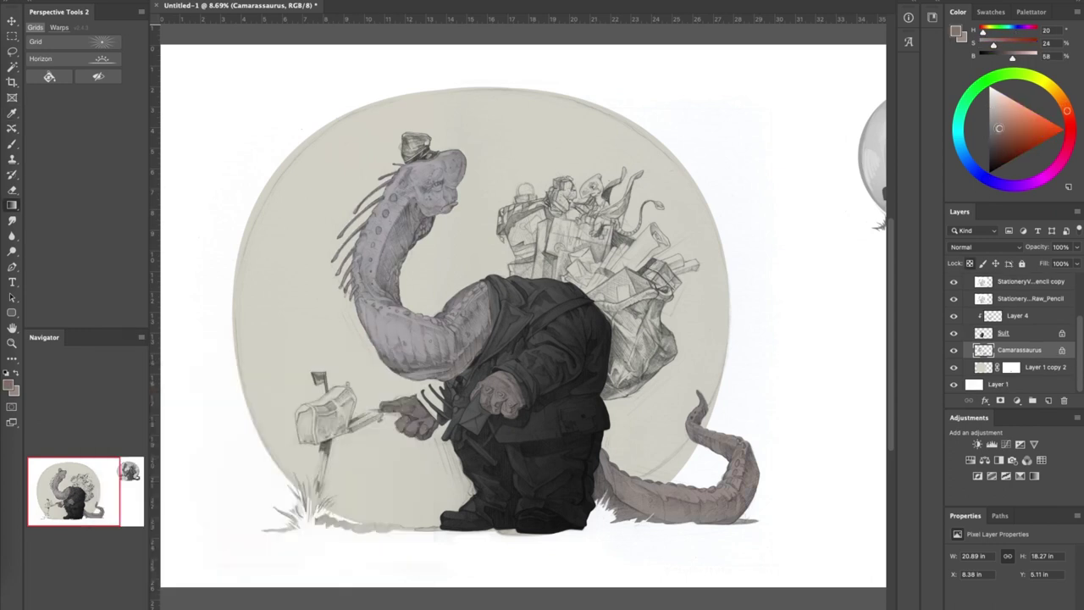
left_click_drag(364, 195, 727, 508)
- Rework the skin gradient from a brown of H 30, S 16, B 53 at the head to a lighter grey at the tail
left_click(409, 268, "alt")
key("x")
left_click(992, 117)
key("super+z")
mouse_move(360, 246)
left_mouse_down()
mouse_move(750, 517)
mouse_move(350, 248)
left_mouse_up()
key("x")
left_click(9, 385)
left_click(132, 451)
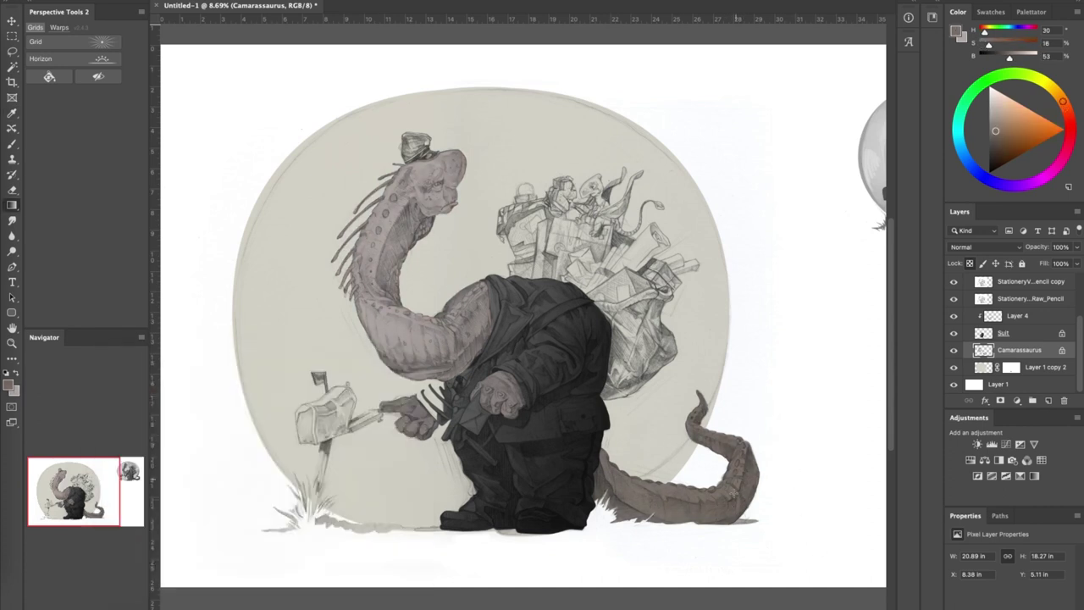
mouse_move(408, 250)
left_mouse_down()
mouse_move(592, 424)
mouse_move(705, 349)
mouse_move(702, 287)
mouse_move(688, 254)
mouse_move(629, 271)
mouse_move(661, 391)
left_mouse_up()
key("super+0")
- Lasso the mail sack and fill it with dark brown on a new layer below Camarassaurus
scroll(383, 402, "up", 3)
left_click(1049, 401, "super")
key("l")
scroll(622, 407, "up", 3)
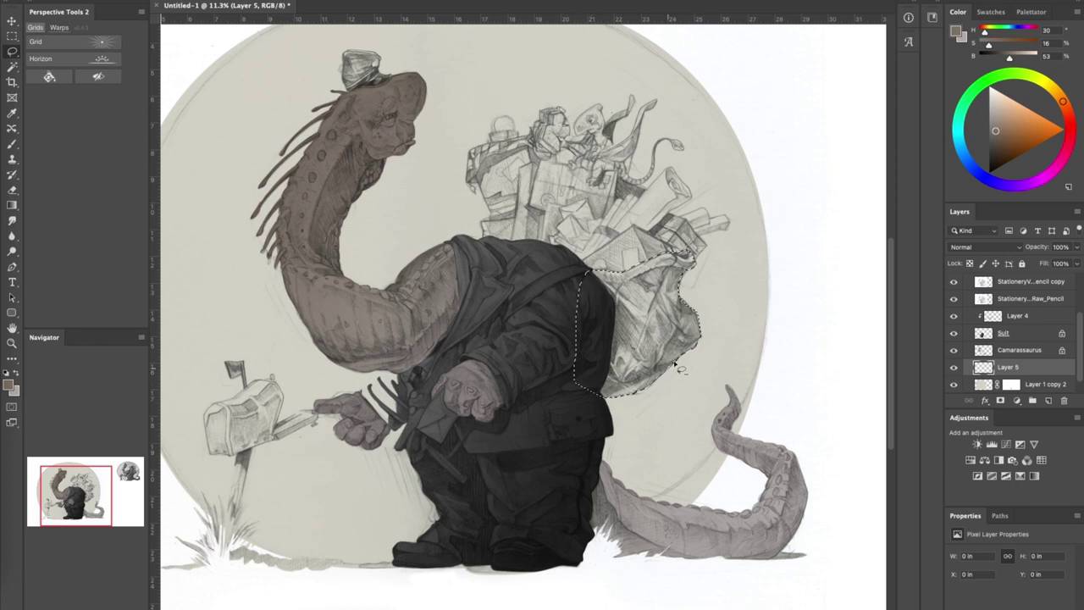
left_click(999, 159)
key("alt+BackSpace")
key("super+d")
- Lock the sack layer's transparent pixels and refill the sack with a dark brown of H 30, S 43, B 22
left_click(994, 149)
key("alt+BackSpace")
key("super+z")
left_click(969, 263)
left_click(12, 204)
left_click(996, 158)
left_click(669, 338)
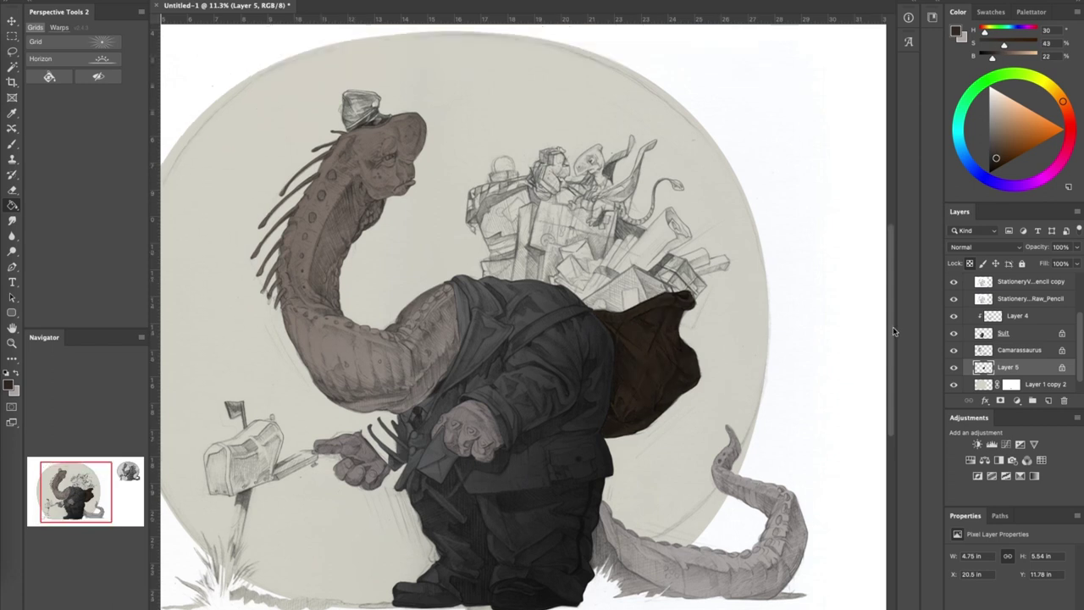
- Lasso the parcels at the sack's opening and fill them with brown (H 30, S 24, B 44) on a new layer below the sack
left_click_drag(893, 329, 892, 313)
left_click(1040, 385)
left_click(1048, 401)
key("l")
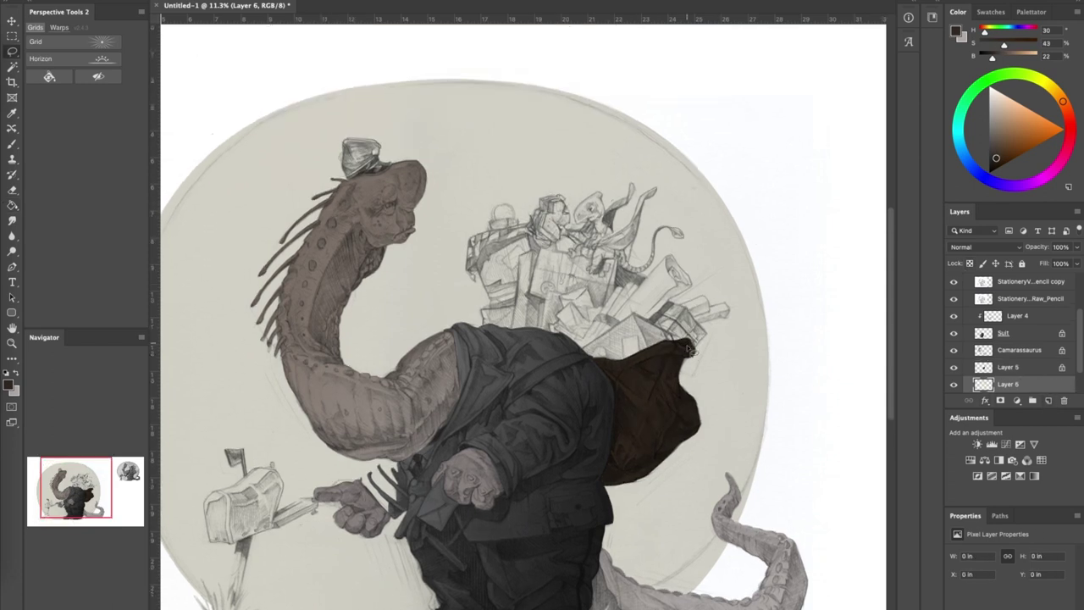
mouse_move(606, 334)
left_mouse_down()
mouse_move(644, 315)
mouse_move(593, 354)
left_mouse_up()
left_click(996, 139)
key("alt+BackSpace")
key("super+d")
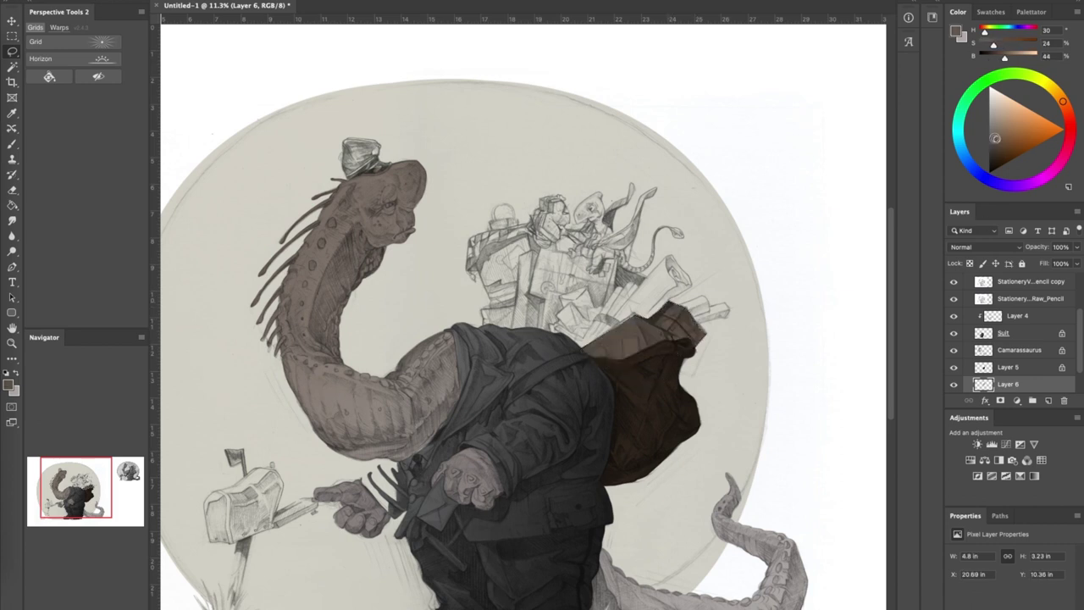
- Lasso the paper rolls and envelopes and fill them with light warm grey (H 30, S 7, B 56) on a new layer beneath the parcels
left_click(1048, 400, "super")
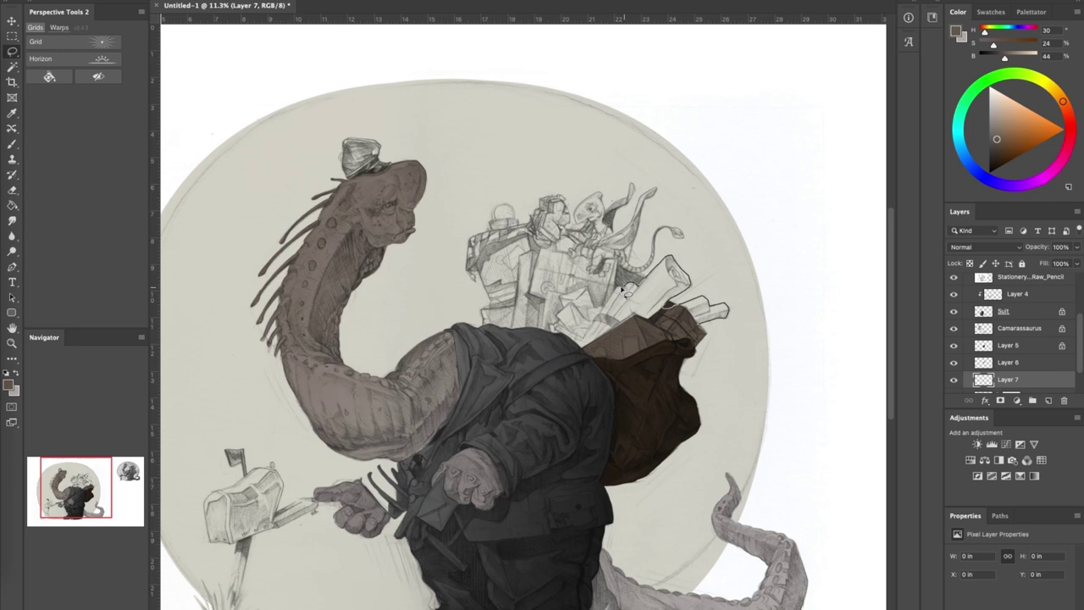
mouse_move(557, 322)
left_mouse_down()
mouse_move(630, 386)
mouse_move(677, 343)
left_mouse_up()
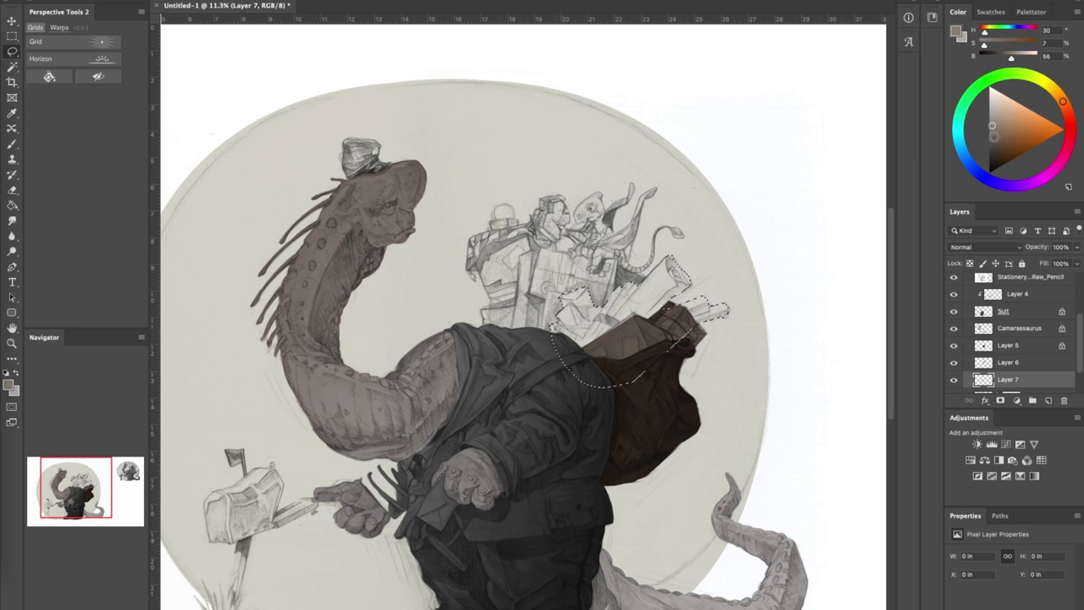
key("alt+BackSpace")
key("ctrl+d")
- Lasso the darker boxes behind the envelopes and fill them with brown (H 30, S 42, B 45) on another new layer
key("ctrl+shift+alt+n")
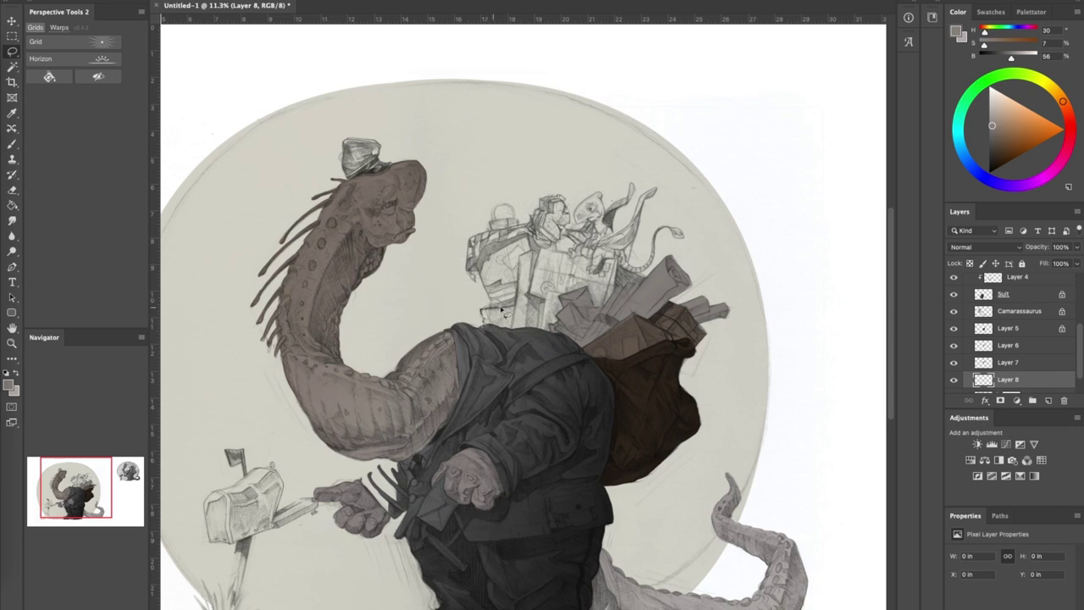
mouse_move(549, 293)
left_mouse_down()
mouse_move(548, 365)
mouse_move(520, 365)
left_mouse_up()
mouse_move(612, 306)
left_mouse_down()
mouse_move(651, 280)
mouse_move(625, 317)
left_mouse_up()
left_click(1003, 141)
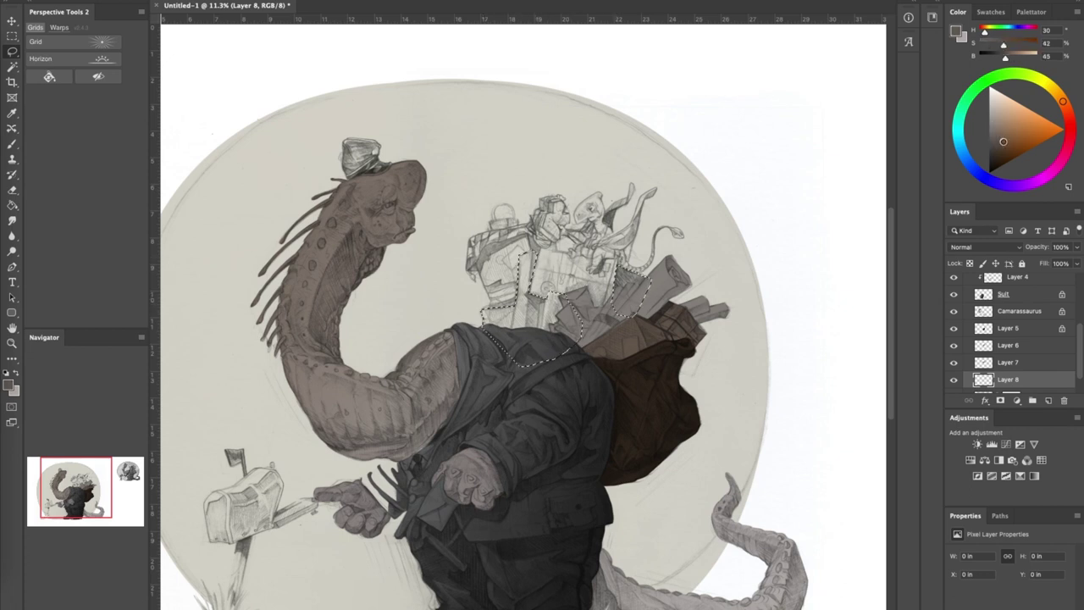
key("alt+BackSpace")
key("ctrl+d")
- Fill the basket and the large tied box with lighter browns on a new layer, using H 30, S 31, B 52 for the box
key("ctrl+shift+alt+n")
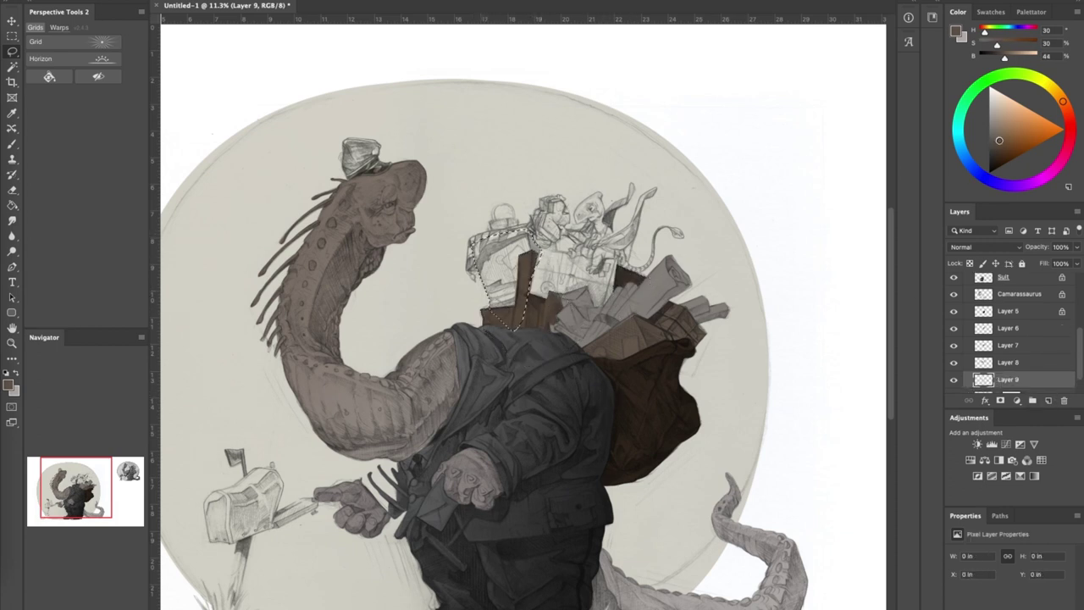
key("alt+BackSpace")
key("ctrl+d")
mouse_move(571, 254)
left_mouse_down()
mouse_move(618, 303)
mouse_move(529, 279)
left_mouse_up()
key("alt+BackSpace")
key("ctrl+d")
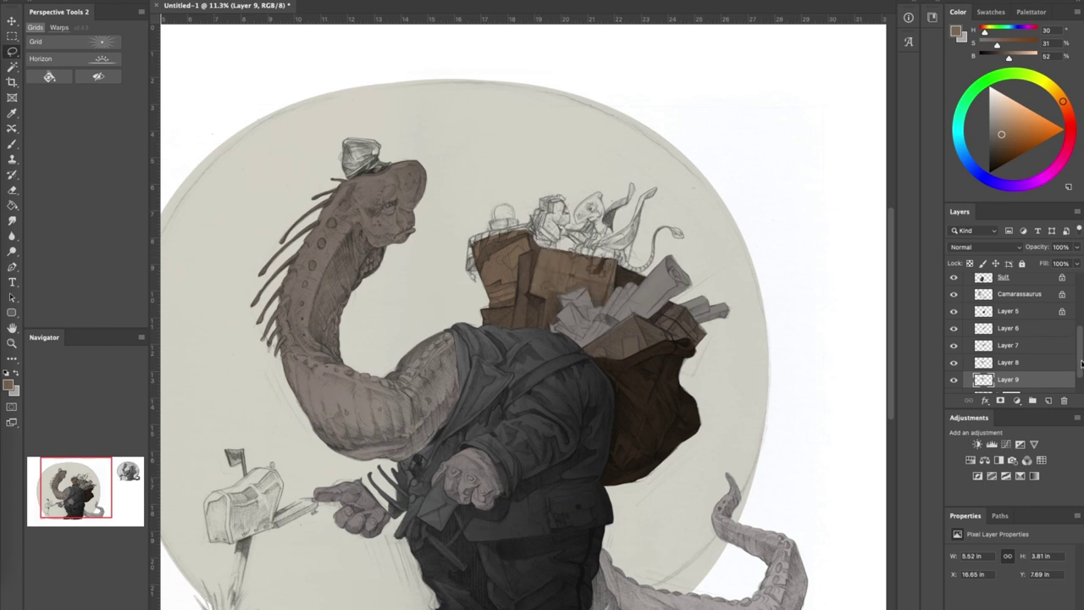
- Lasso the cloth draped over the basket and fill it with dusty red (H 15, S 29, B 66) on a new layer
key("ctrl+shift+alt+n")
mouse_move(478, 269)
left_mouse_down()
mouse_move(535, 228)
mouse_move(473, 241)
mouse_move(476, 273)
left_mouse_up()
left_click(999, 119)
key("alt+BackSpace")
left_click(1068, 115)
left_click(1001, 123)
left_click(1003, 123)
key("alt+BackSpace")
key("ctrl+d")
- Lasso the doll on the boxes and fill it with golden brown (H 35, S 39, B 67) on a new layer
left_click(1048, 400)
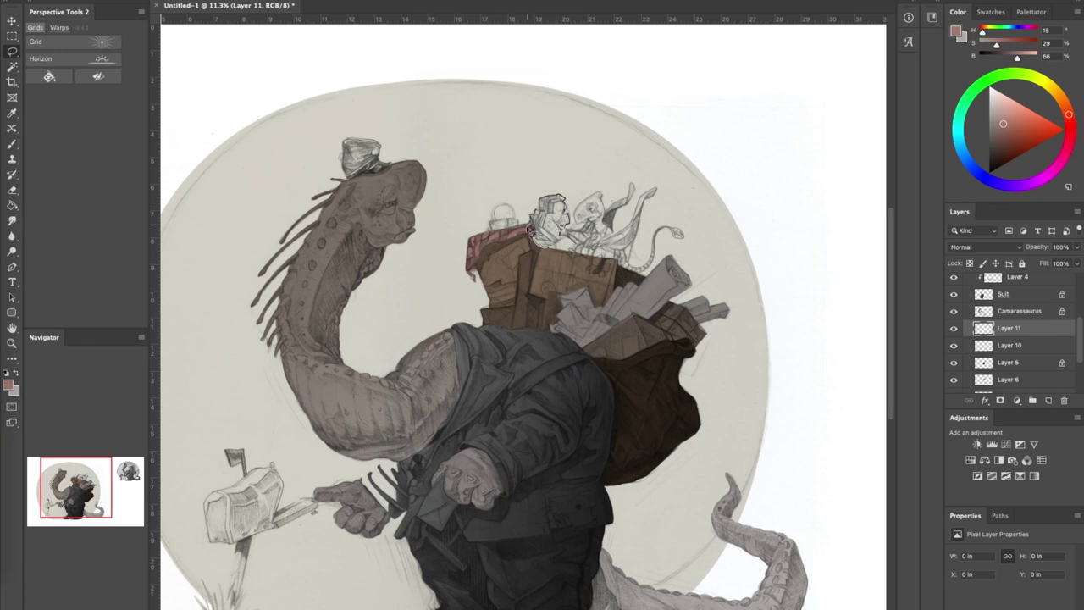
left_click_drag(527, 229, 541, 246)
left_click(1060, 98)
key("alt+BackSpace")
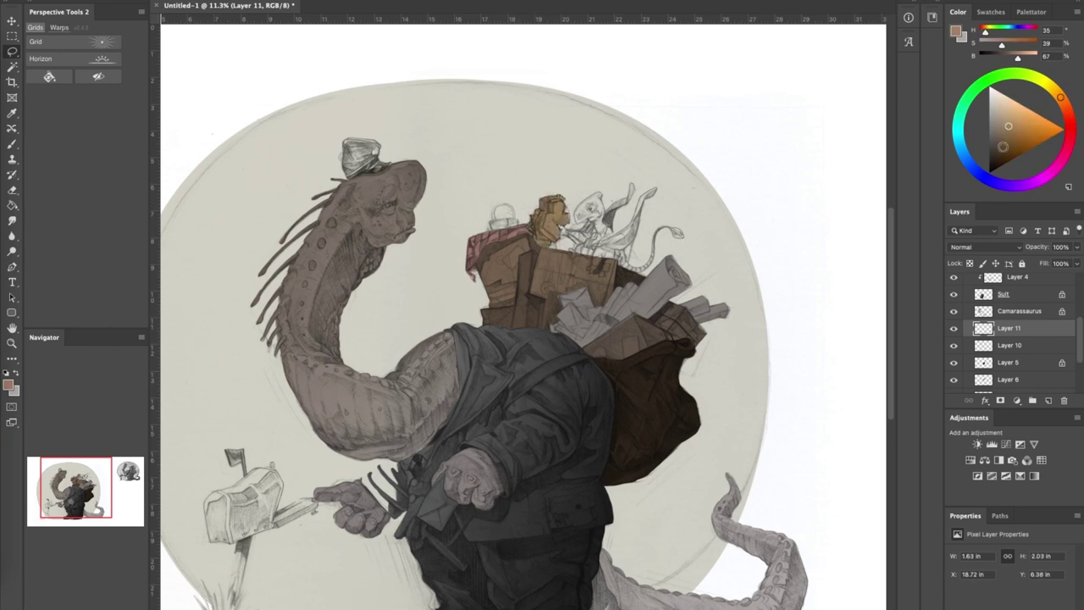
- Unlock the Suit layer's transparent pixels, lasso the hat and fill it with a dark grey sampled from the suit
left_click(1039, 299)
mouse_move(347, 178)
left_mouse_down()
mouse_move(393, 167)
mouse_move(380, 146)
mouse_move(356, 140)
mouse_move(348, 177)
left_mouse_up()
key("b")
left_click(576, 407, "alt")
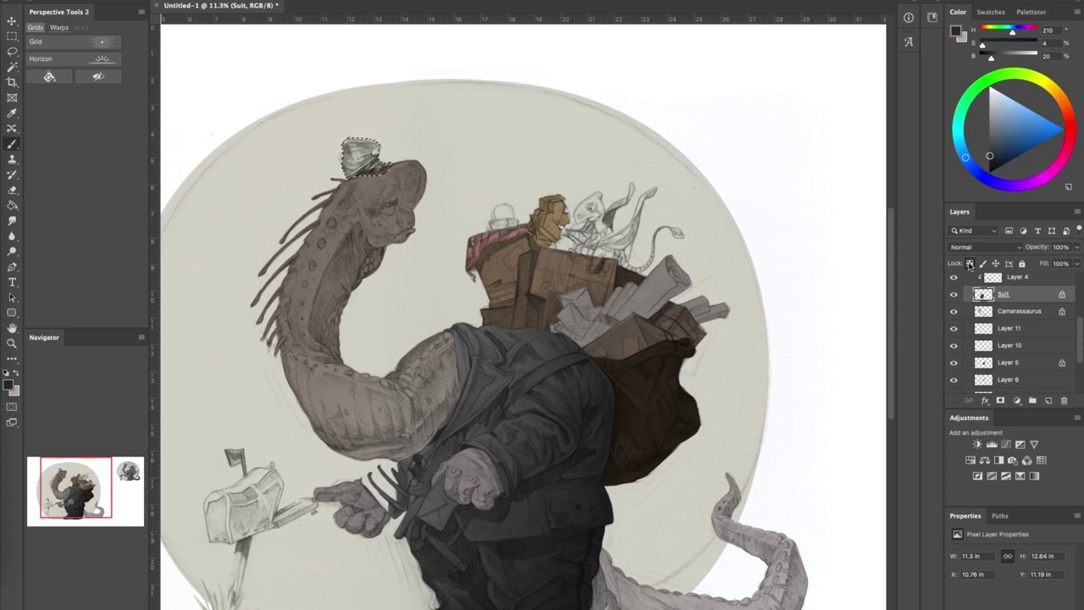
left_click(970, 263)
key("alt+BackSpace")
left_click(557, 348, "alt")
key("alt+BackSpace")
key("super+d")
- Lasso the mailbox with its flag, open door and post, and fill it with mid grey on a new layer above Layer 4
scroll(679, 505, "down", 3)
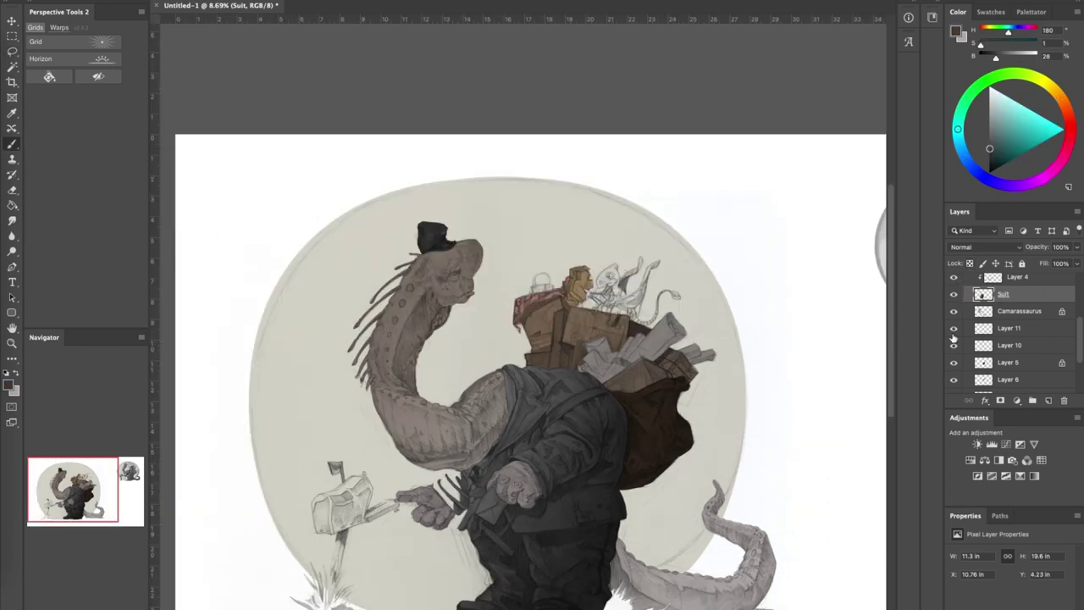
left_click_drag(891, 335, 891, 344)
left_click_drag(627, 609, 619, 608)
scroll(1043, 324, "up", 3)
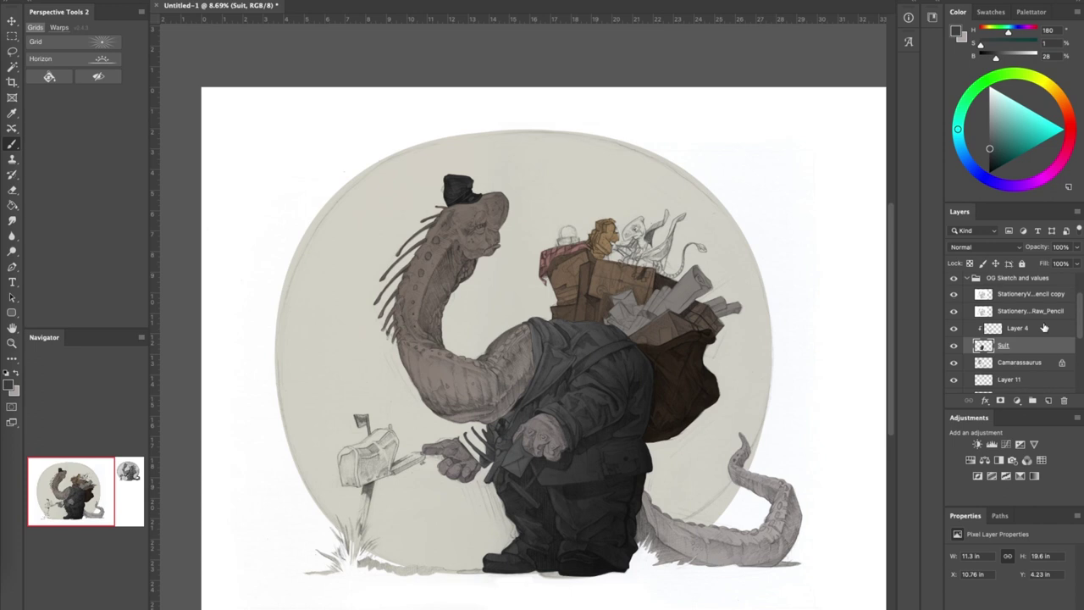
left_click(1043, 326)
left_click(1048, 401)
scroll(359, 514, "up", 3)
key("l")
mouse_move(364, 547)
left_mouse_down()
mouse_move(377, 498)
mouse_move(418, 449)
mouse_move(466, 427)
mouse_move(428, 395)
left_mouse_up()
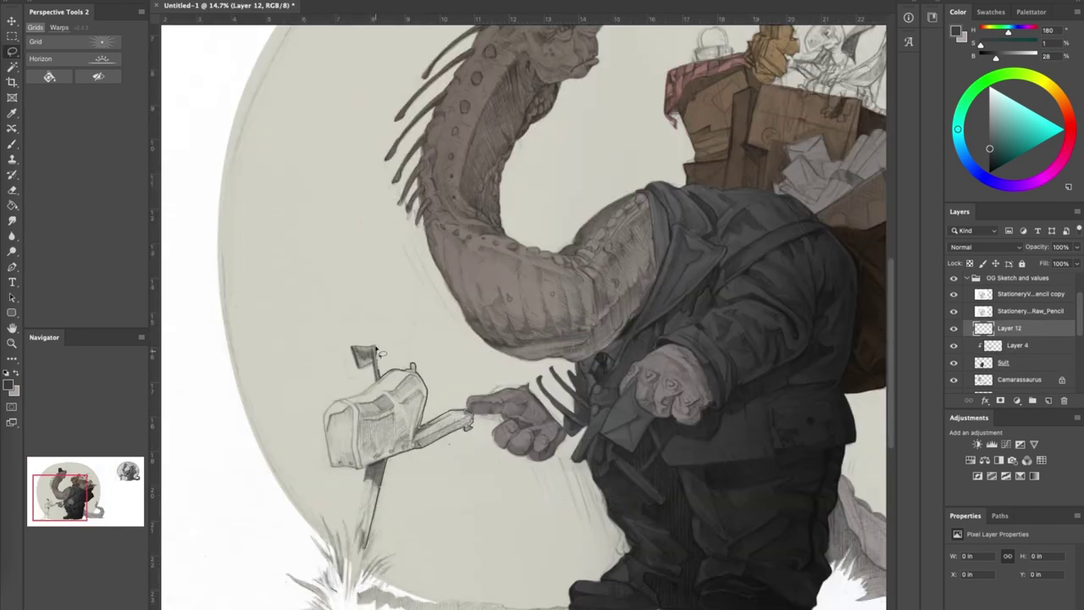
mouse_move(327, 440)
left_mouse_down()
mouse_move(373, 446)
mouse_move(384, 514)
mouse_move(378, 489)
left_mouse_up()
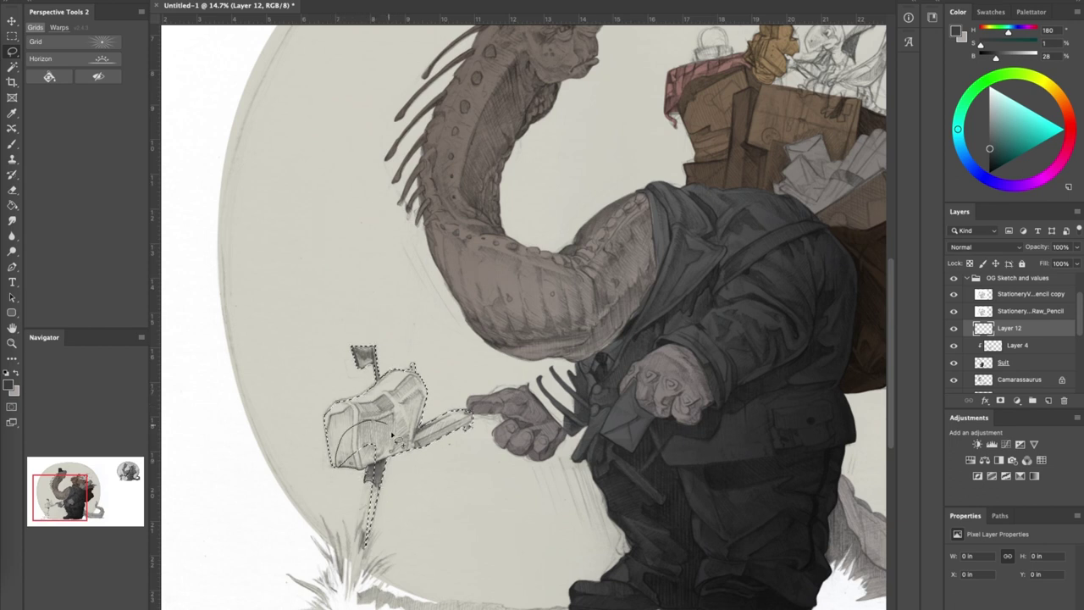
mouse_move(375, 537)
left_mouse_down()
mouse_move(379, 506)
mouse_move(359, 490)
left_mouse_up()
left_click(988, 126)
key("alt+BackSpace")
key("super+d")
- Lock the mailbox layer's transparent pixels, lasso the mailbox flag and fill it with red (H 14, S 63, B 59)
left_click(970, 263)
left_click_drag(378, 389, 364, 384)
left_click(1068, 115)
left_click(1016, 138)
key("alt+BackSpace")
key("super+d")
- Lasso the small winged creature on the boxes and fill it with reddish brown (H 14, S 26, B 47) on a new layer above Camarassaurus
scroll(611, 463, "down", 5)
scroll(611, 463, "down", 3)
scroll(474, 423, "up", 3)
left_click_drag(480, 381, 524, 406)
left_click(1019, 379)
scroll(578, 242, "up", 3)
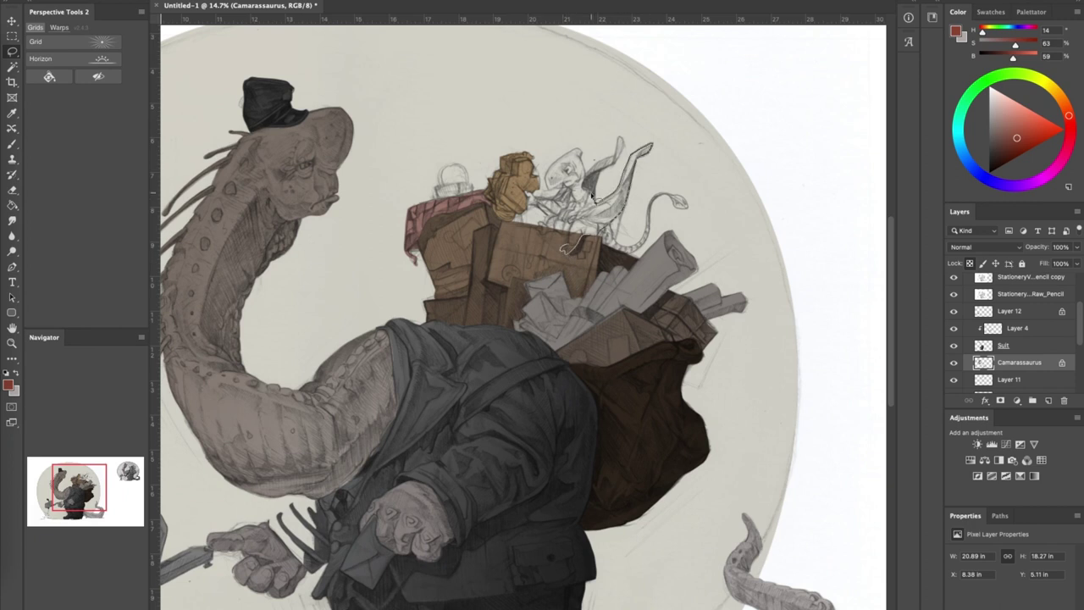
mouse_move(570, 248)
left_mouse_down()
mouse_move(607, 175)
mouse_move(559, 158)
mouse_move(576, 219)
mouse_move(569, 242)
mouse_move(545, 237)
mouse_move(544, 209)
mouse_move(566, 196)
left_mouse_up()
mouse_move(610, 224)
left_mouse_down()
mouse_move(642, 255)
mouse_move(645, 230)
mouse_move(684, 210)
left_mouse_up()
mouse_move(635, 252)
left_mouse_down()
mouse_move(602, 240)
mouse_move(606, 216)
left_mouse_up()
left_click(997, 137)
left_click(1048, 400)
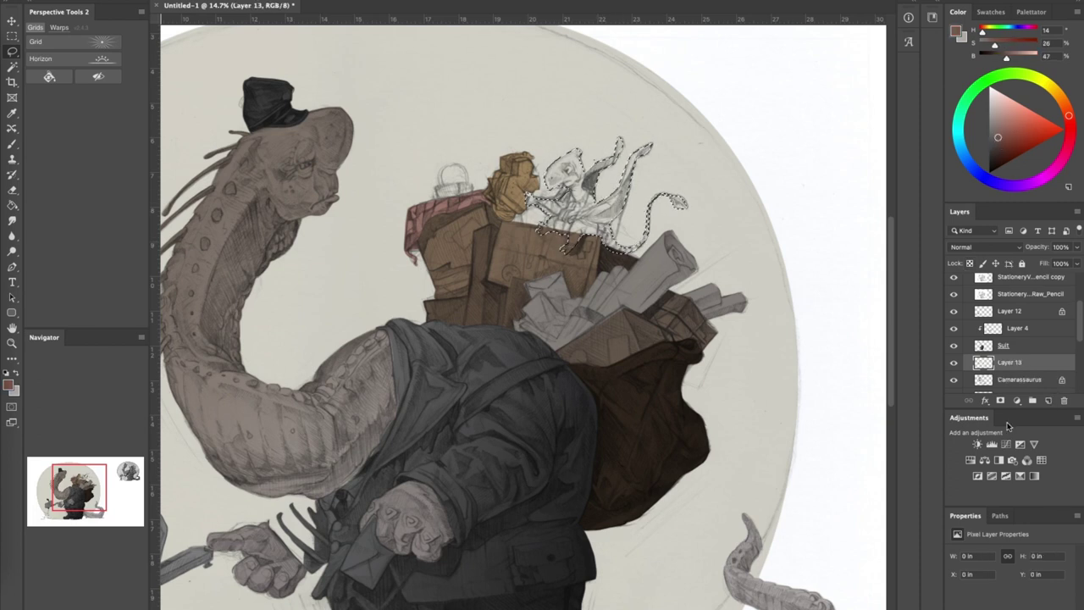
key("alt+BackSpace")
key("super+d")
- Lock the creature layer's transparent pixels and brush a dark grey sampled from the suit over its wings and tail
key("b")
left_click(524, 351, "alt")
key("slash")
left_click_drag(669, 204, 575, 195)
key("super+z")
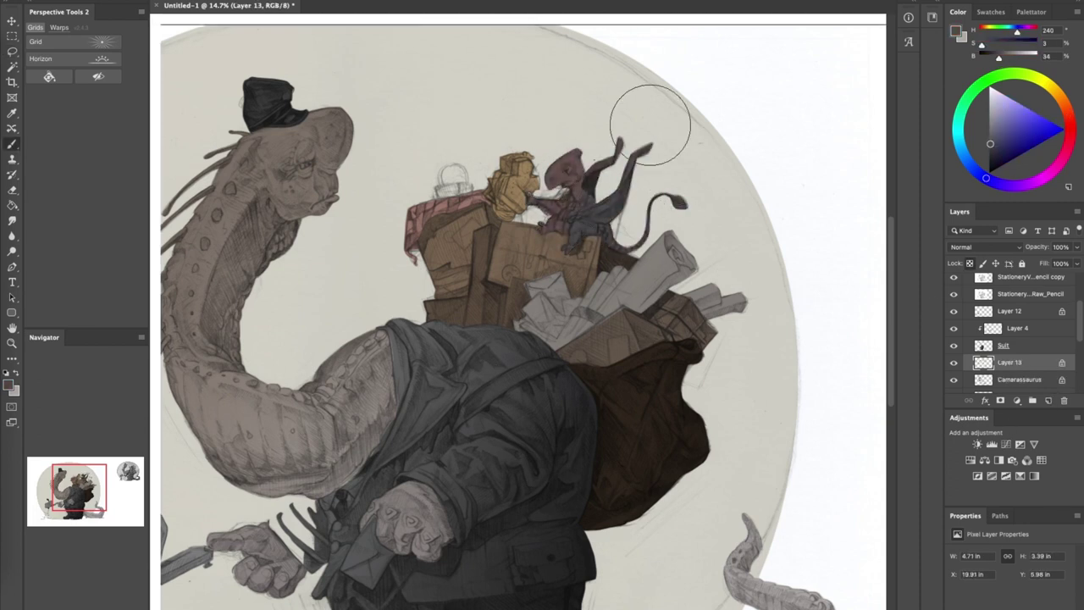
- Sample the doll's golden brown and brush it over the small creature's head and body
left_click(513, 185, "alt")
mouse_move(566, 156)
left_mouse_down()
mouse_move(566, 214)
mouse_move(625, 179)
left_mouse_up()
left_click(541, 360, "alt")
scroll(508, 324, "down", 8)
scroll(531, 335, "up", 7)
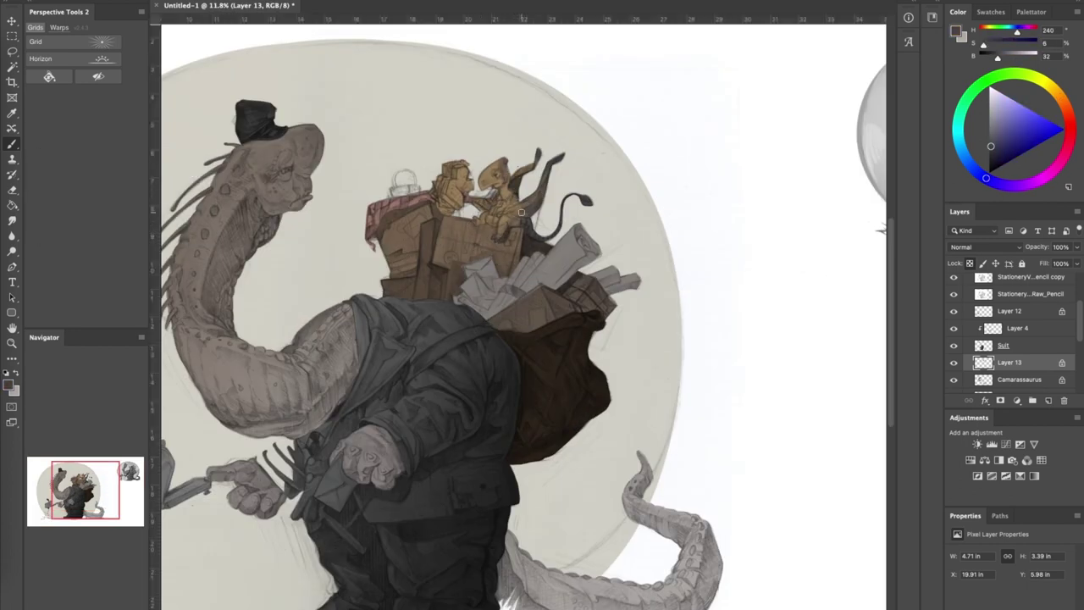
- Brush pink onto the creature's tail tip and deeper brown over its body, and compare the painting with its layer hidden and shown
key("ctrl+r")
left_click(452, 236, "alt")
left_click(1020, 115)
mouse_move(580, 222)
left_mouse_down()
mouse_move(588, 227)
mouse_move(530, 235)
mouse_move(552, 275)
mouse_move(542, 283)
left_mouse_up()
scroll(706, 383, "down", 3)
left_click(992, 136)
left_click(565, 270, "alt")
left_click(998, 157)
left_click(955, 364)
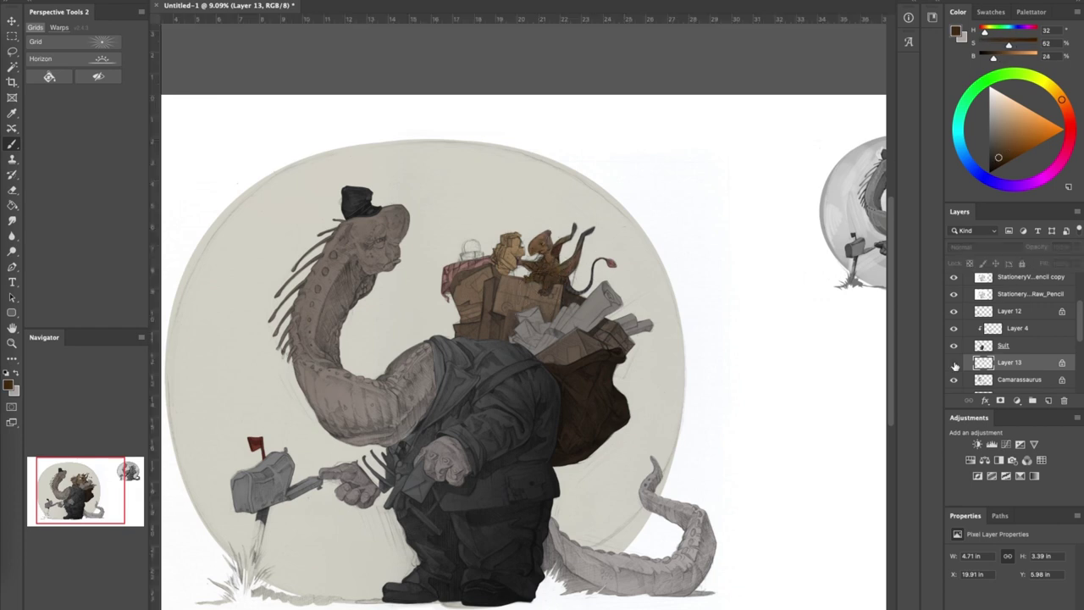
left_click(954, 364)
scroll(578, 368, "down", 6)
scroll(578, 367, "up", 5)
left_click_drag(565, 585, 650, 586)
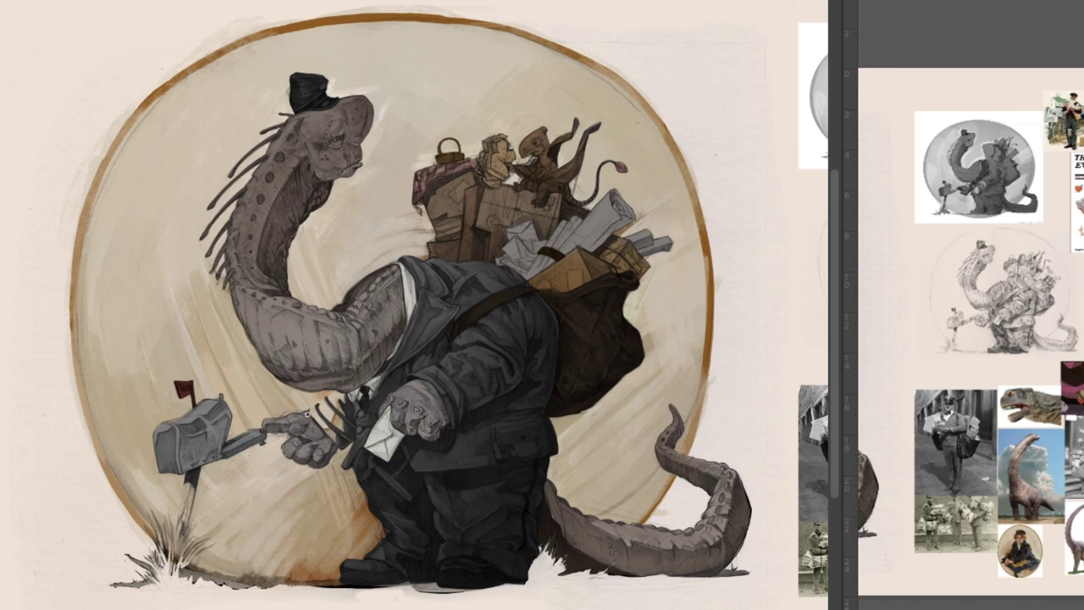
scroll(1004, 186, "up", 2)
left_click_drag(1052, 237, 1029, 237)
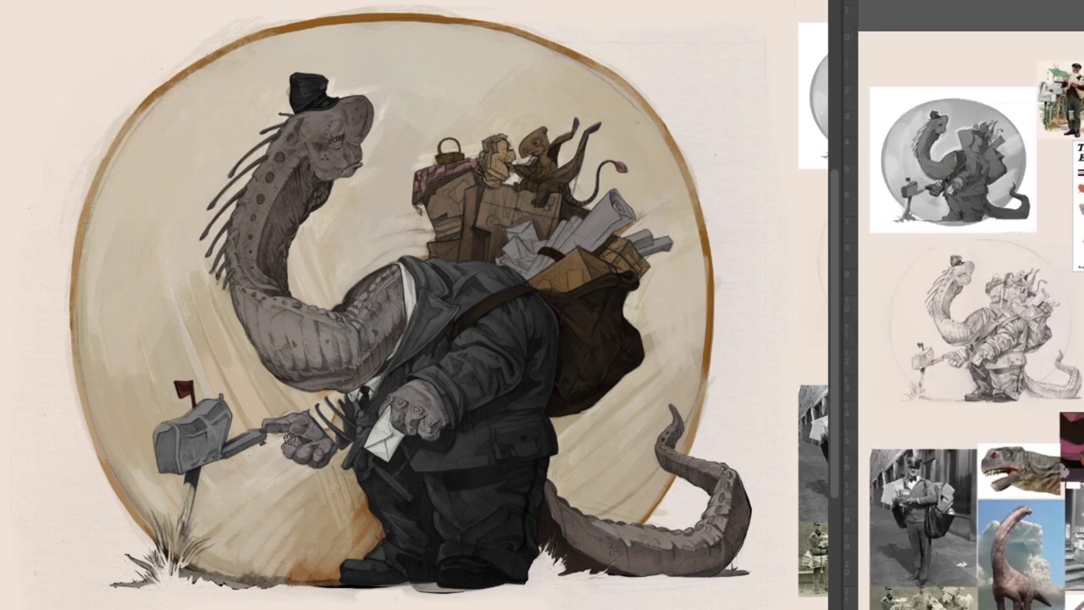
left_click(250, 445, "alt")
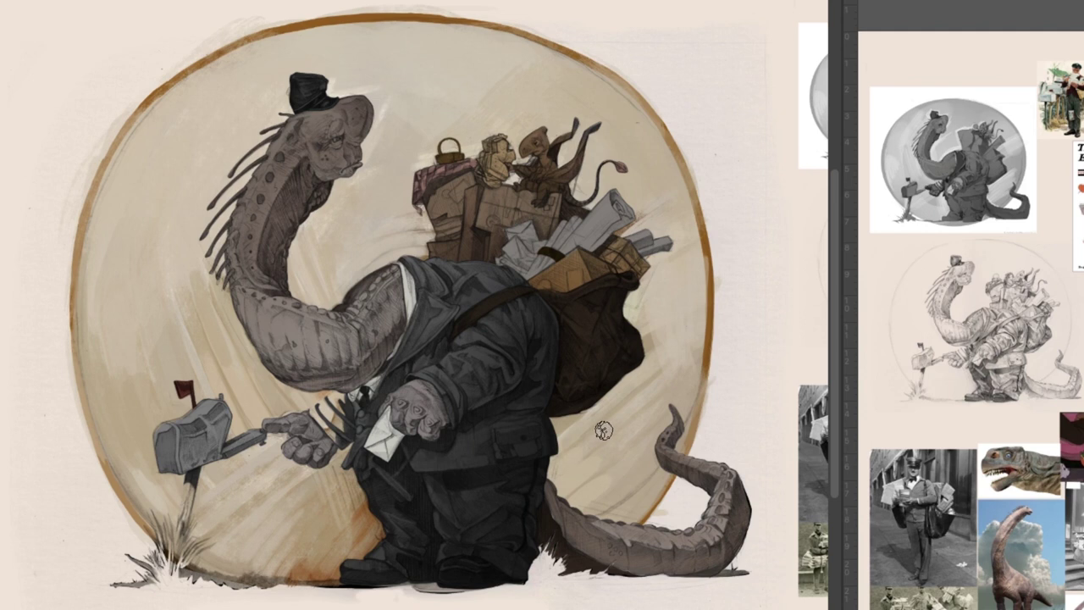
left_click(373, 541, "alt")
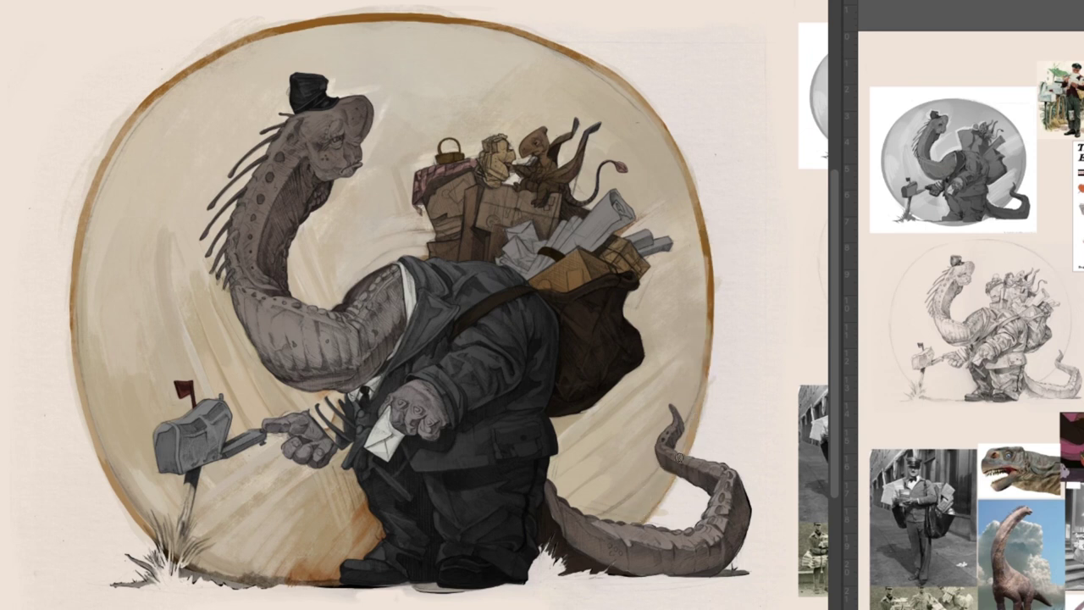
key("]")
key("]")
key("]")
key("]")
key("]")
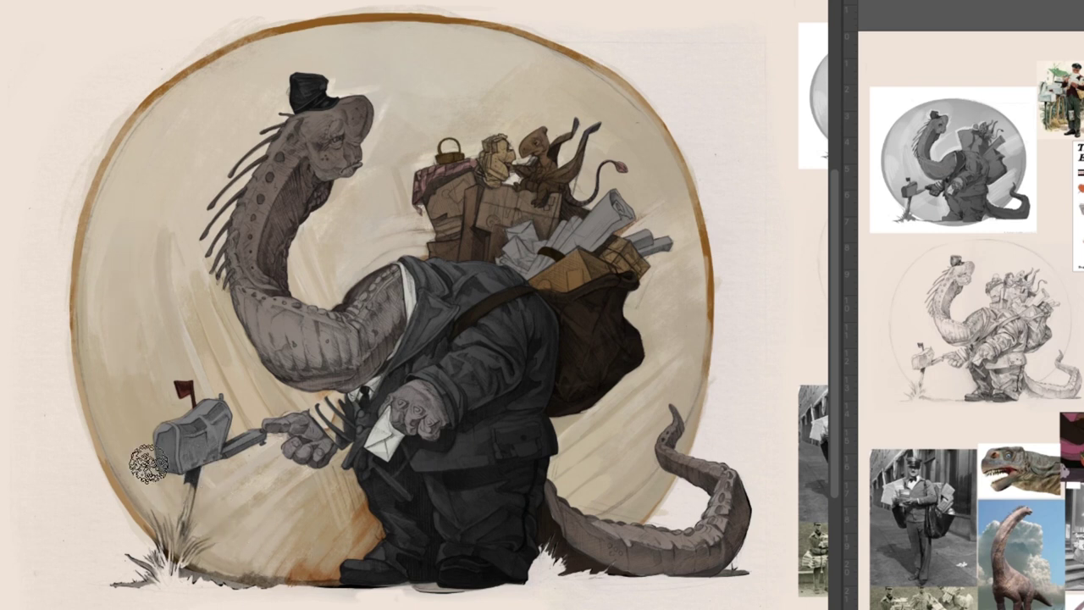
key("bracketleft")
key("bracketleft")
key("bracketleft")
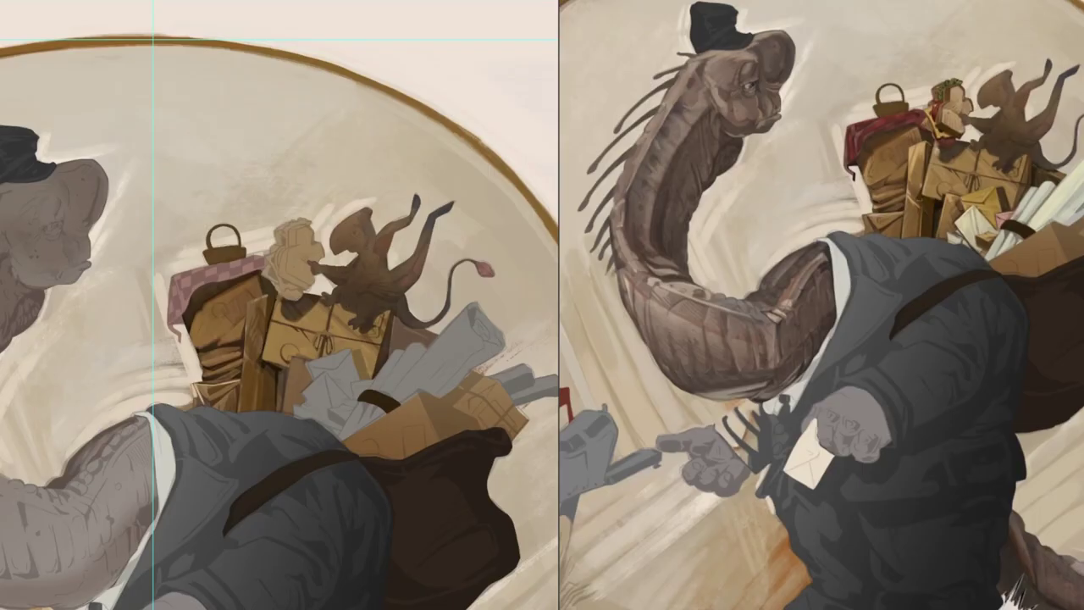
- Brush soft brown shading over the dinosaur's head and, with a larger brush, its upper neck
scroll(374, 415, "down", 3)
right_click(587, 324)
left_click(588, 324)
left_click_drag(721, 117, 738, 92)
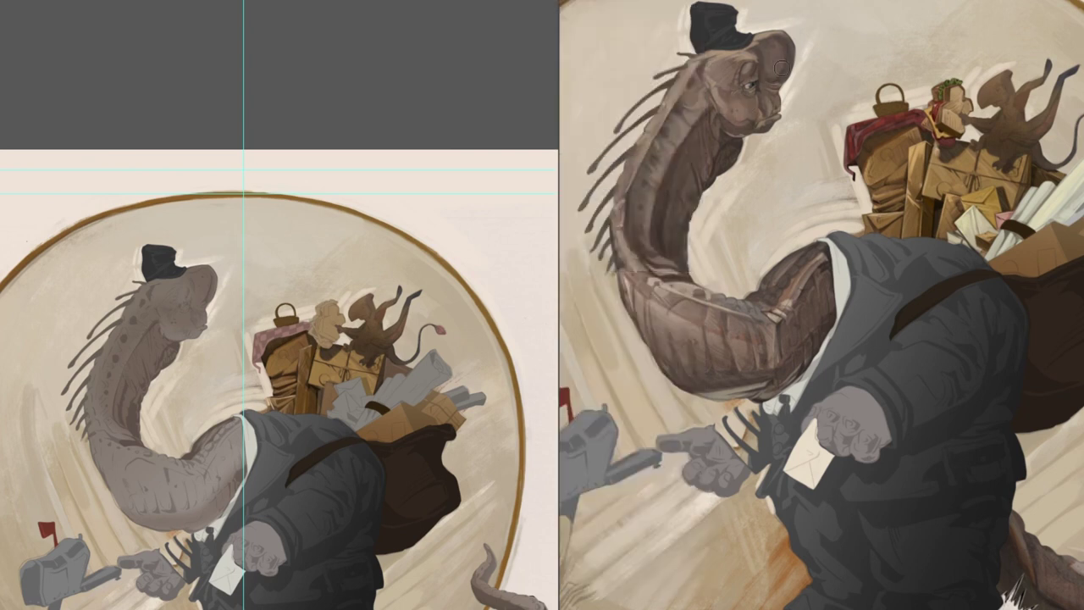
key("bracketright")
key("bracketright")
key("bracketright")
left_click_drag(663, 161, 673, 241)
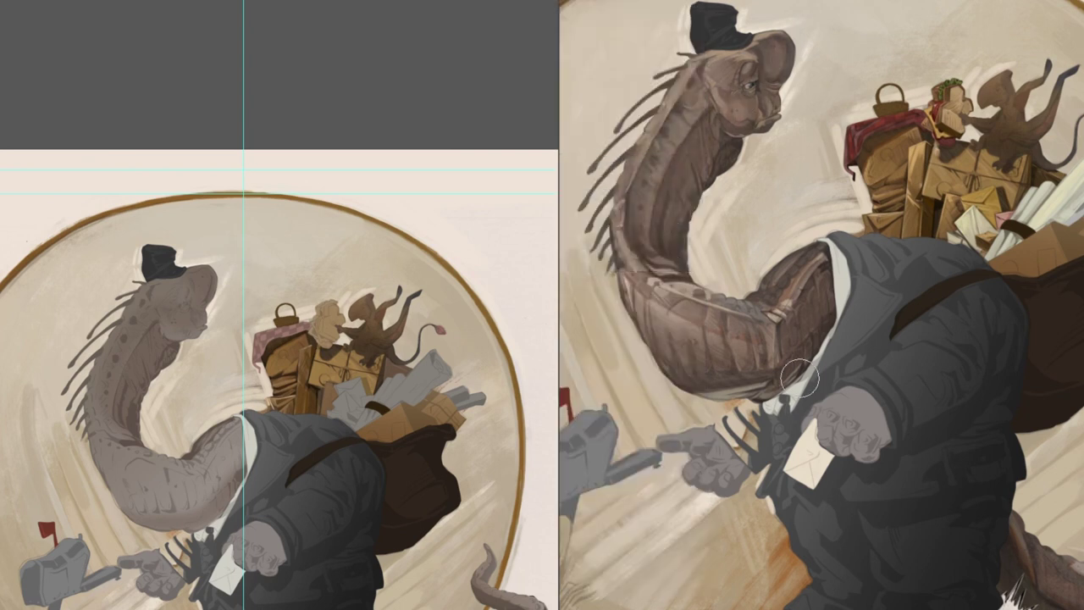
- Brush brown shading along the underside of the lower neck near the shirt collar, and reduce the brush size
scroll(379, 383, "up", 5)
mouse_move(738, 390)
left_mouse_down()
mouse_move(682, 379)
mouse_move(763, 385)
left_mouse_up()
key("bracketleft")
key("bracketleft")
key("bracketleft")
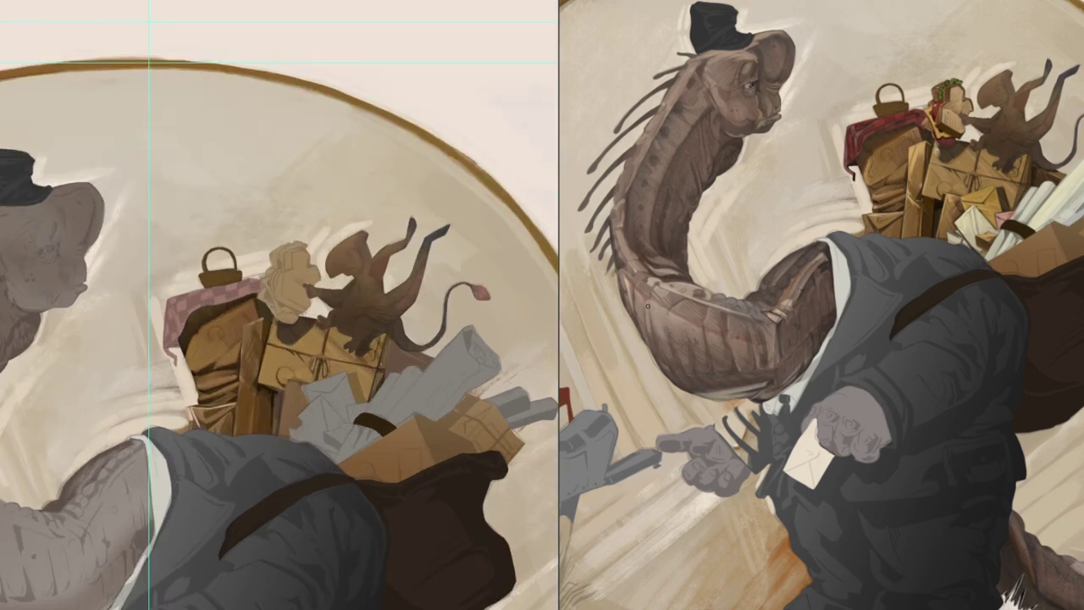
- Lasso both of the dinosaur's hands and brush reddish brown over them within the selection
right_click(685, 275)
left_click_drag(668, 273, 670, 90)
double_click(594, 401)
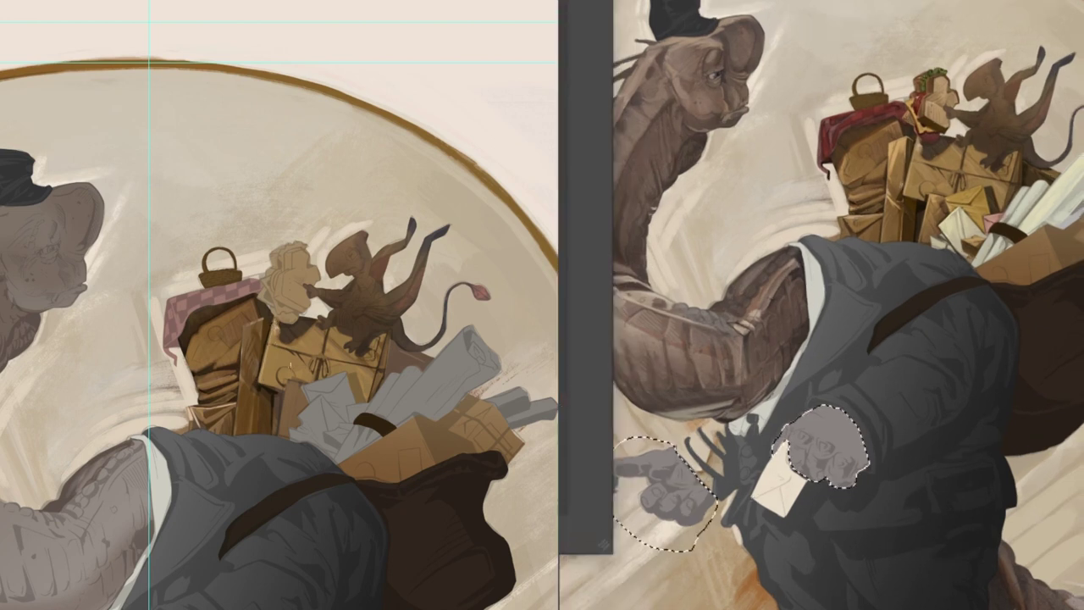
mouse_move(715, 461)
left_mouse_down()
mouse_move(618, 470)
mouse_move(694, 546)
mouse_move(715, 474)
left_mouse_up()
mouse_move(853, 439)
left_mouse_down()
mouse_move(871, 463)
mouse_move(828, 484)
left_mouse_up()
left_click_drag(627, 465, 694, 508)
key("ctrl+d")
key("ctrl+shift+d")
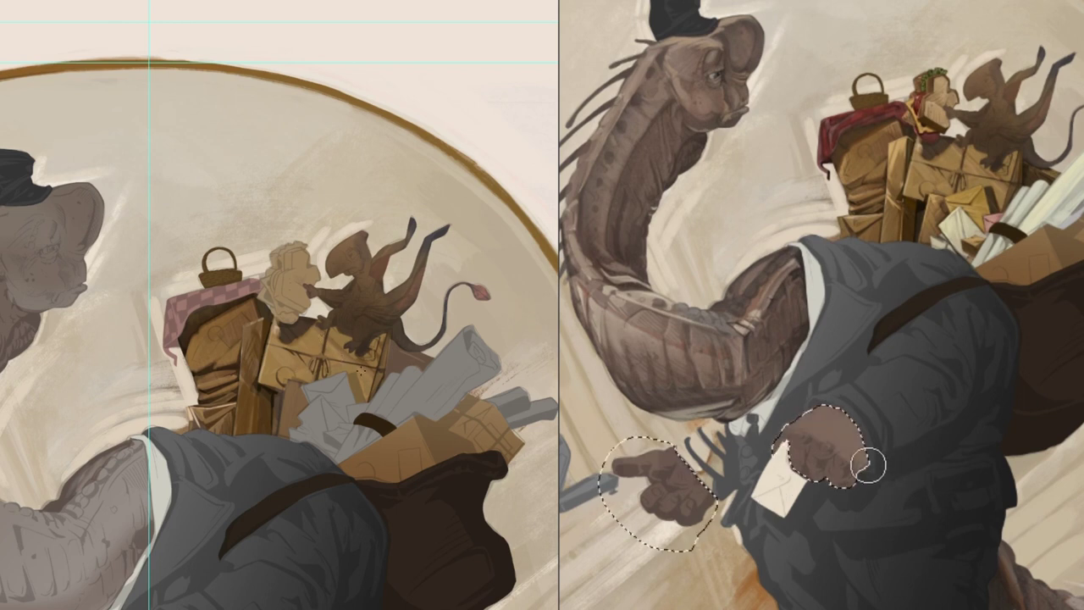
- Model the fingers of the envelope-holding hand with a smaller brush and a brown sampled from the neck
key("bracketleft")
key("bracketleft")
key("bracketleft")
mouse_move(800, 427)
left_mouse_down()
mouse_move(835, 434)
mouse_move(823, 408)
left_mouse_up()
left_click(820, 331, "alt")
mouse_move(871, 465)
left_mouse_down()
mouse_move(901, 436)
mouse_move(869, 467)
left_mouse_up()
key("bracketleft")
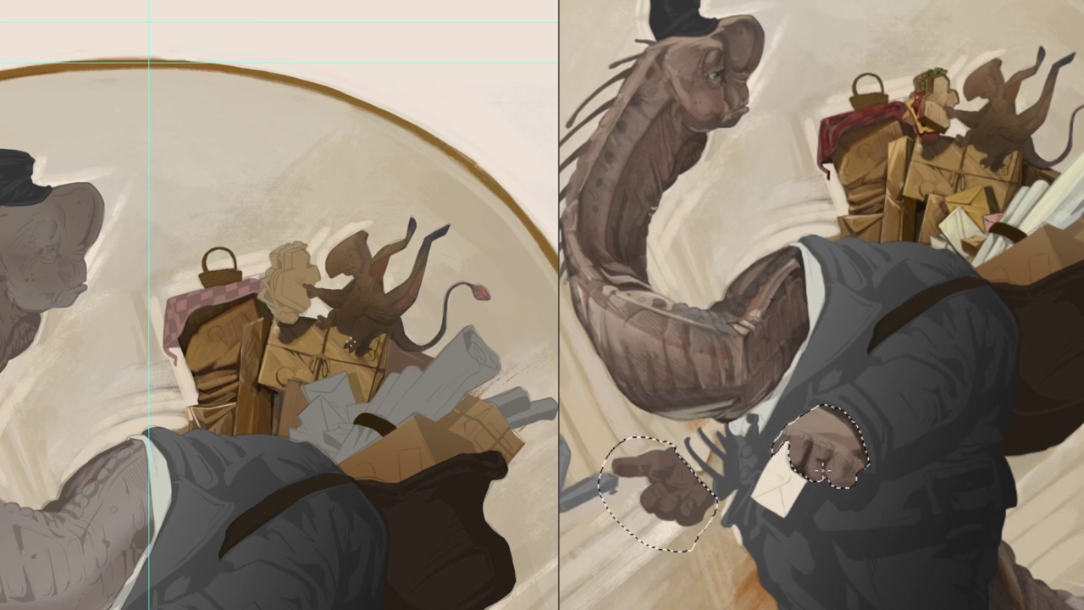
- Brush dark shadows between the fingers of the pointing hand and lighter sampled neck brown over its knuckles
left_click_drag(700, 524, 683, 519)
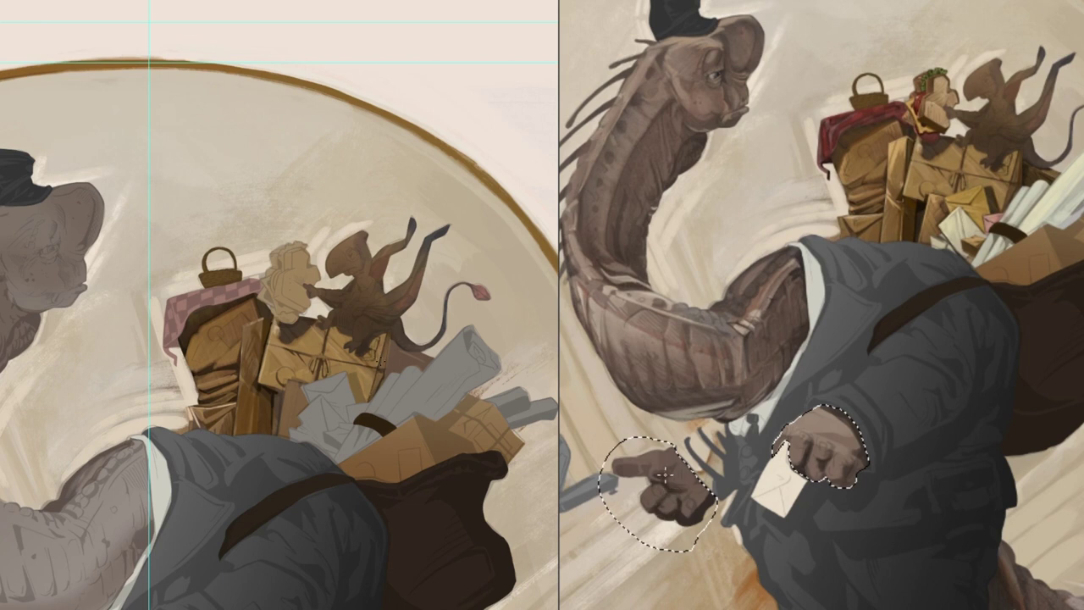
left_click_drag(688, 486, 696, 496)
mouse_move(618, 472)
left_mouse_down()
mouse_move(686, 345)
mouse_move(716, 524)
mouse_move(698, 493)
mouse_move(734, 510)
mouse_move(640, 466)
left_mouse_up()
left_click(697, 331, "alt")
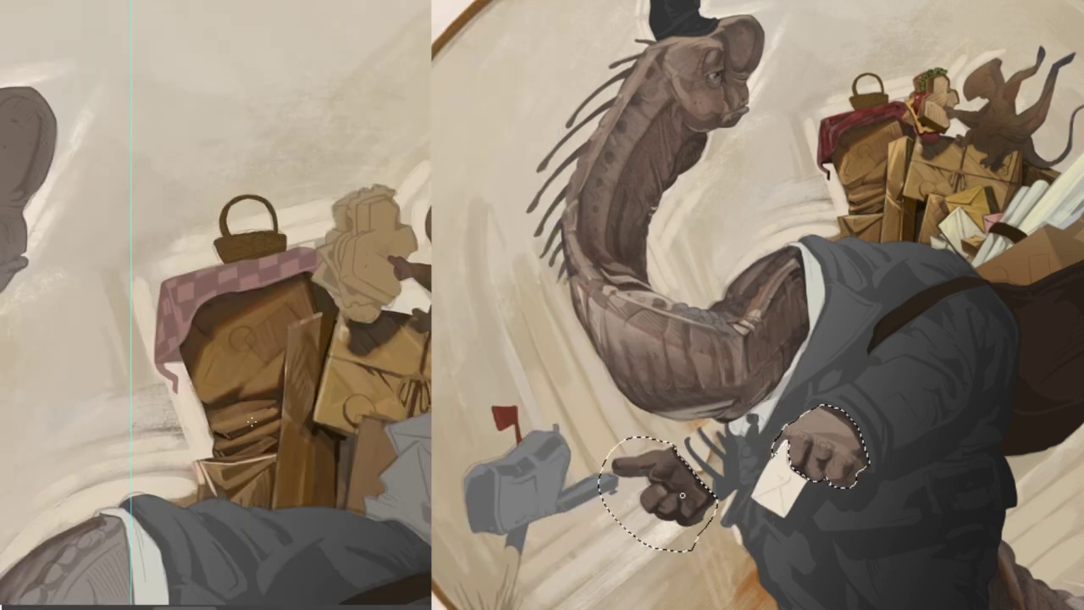
left_click_drag(668, 466, 688, 476)
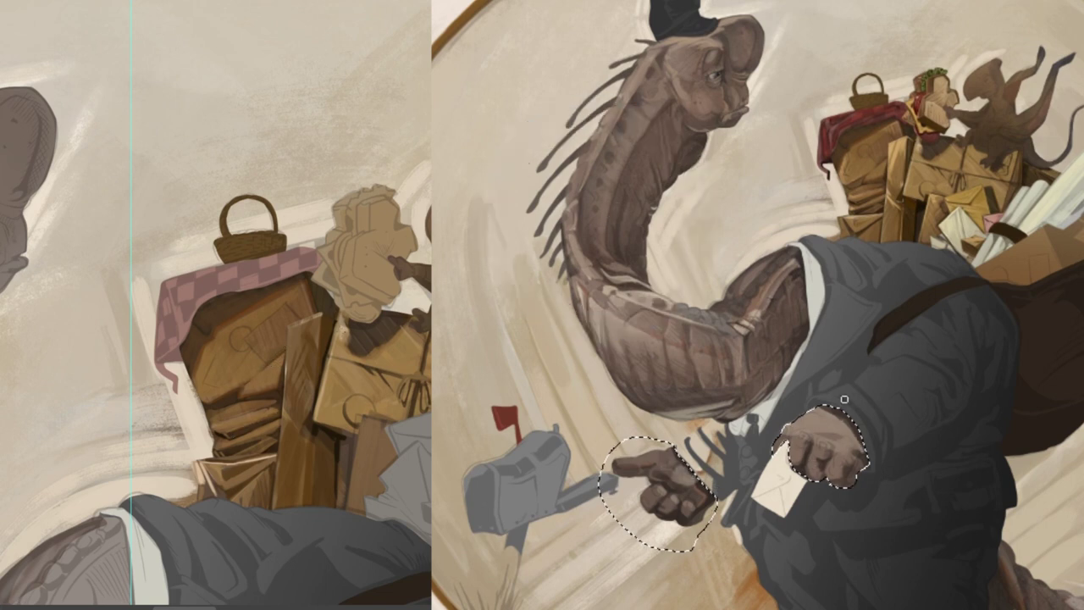
- Clip the hand shading layer to the layer below it
scroll(259, 372, "down", 5)
scroll(290, 444, "up", 5)
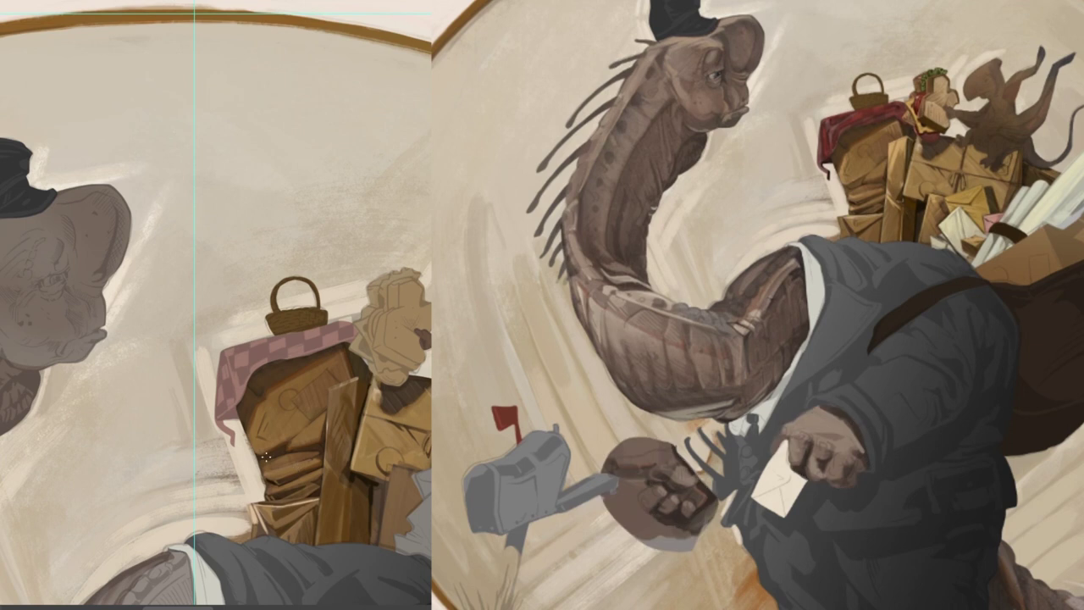
key("ctrl+alt+g")
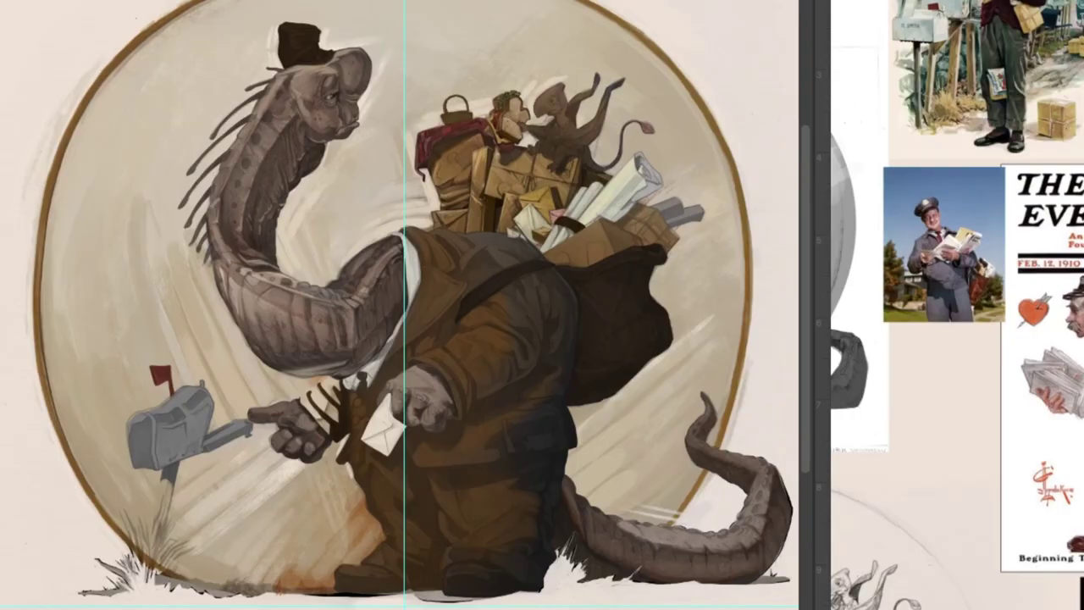
- Block in near-black shadow shapes over the trousers, waist and front of the brown coat
scroll(399, 305, "right", 1)
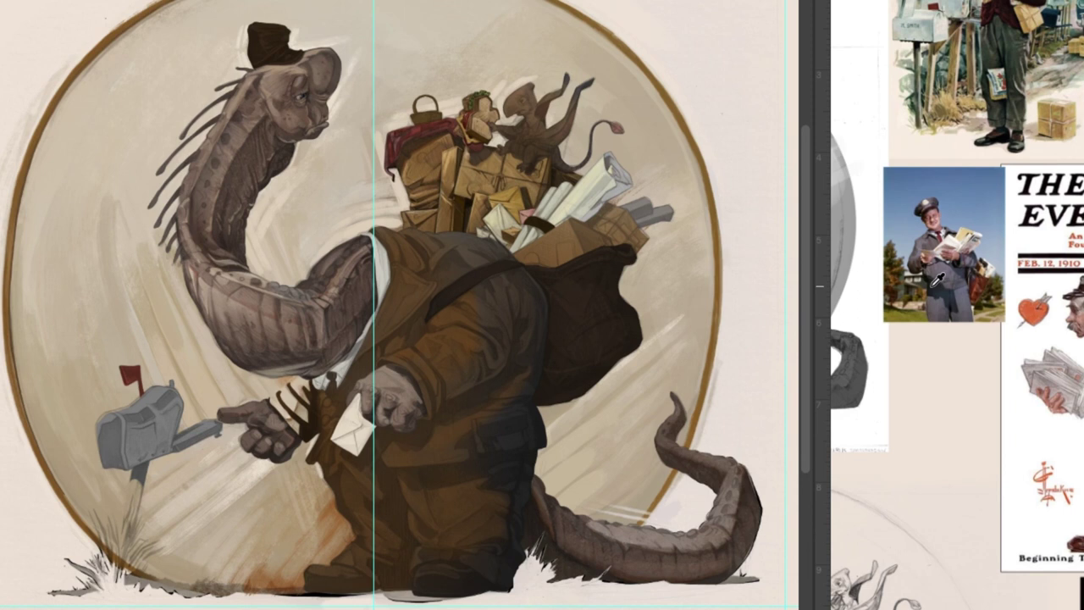
mouse_move(412, 597)
left_mouse_down()
mouse_move(417, 547)
mouse_move(395, 472)
mouse_move(373, 439)
mouse_move(343, 453)
mouse_move(374, 494)
mouse_move(334, 466)
mouse_move(331, 449)
mouse_move(308, 519)
mouse_move(326, 560)
mouse_move(352, 551)
mouse_move(366, 577)
mouse_move(413, 597)
left_mouse_up()
mouse_move(383, 466)
left_mouse_down()
mouse_move(466, 462)
mouse_move(455, 448)
mouse_move(474, 438)
mouse_move(508, 452)
mouse_move(535, 443)
mouse_move(543, 460)
mouse_move(537, 481)
mouse_move(520, 461)
mouse_move(419, 488)
mouse_move(382, 466)
left_mouse_up()
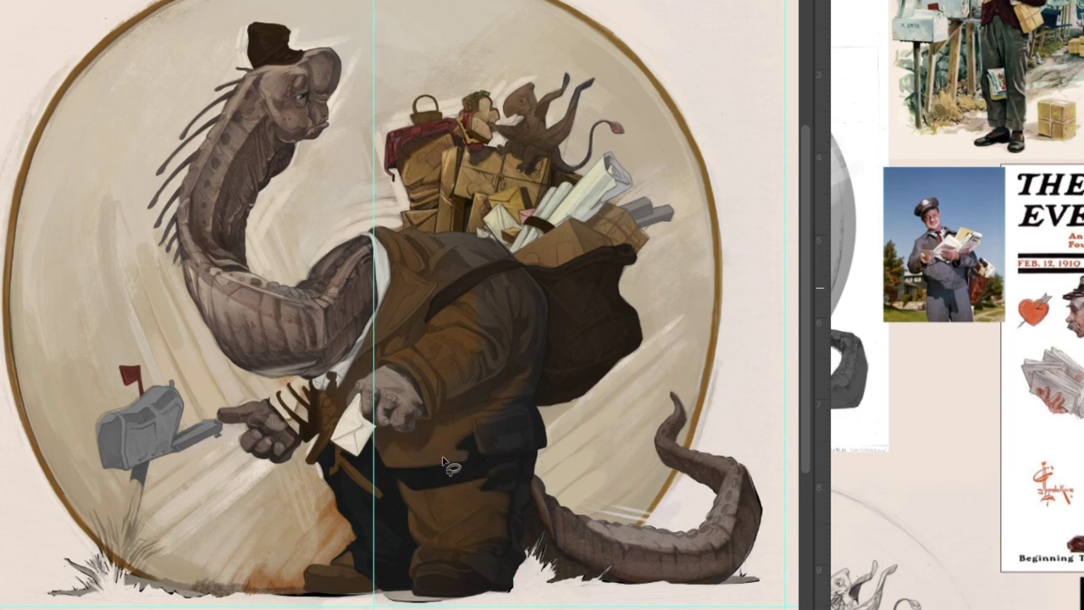
mouse_move(383, 412)
left_mouse_down()
mouse_move(369, 353)
mouse_move(309, 428)
mouse_move(331, 458)
mouse_move(373, 426)
mouse_move(433, 420)
mouse_move(500, 373)
mouse_move(523, 321)
mouse_move(523, 378)
mouse_move(419, 450)
mouse_move(395, 435)
left_mouse_up()
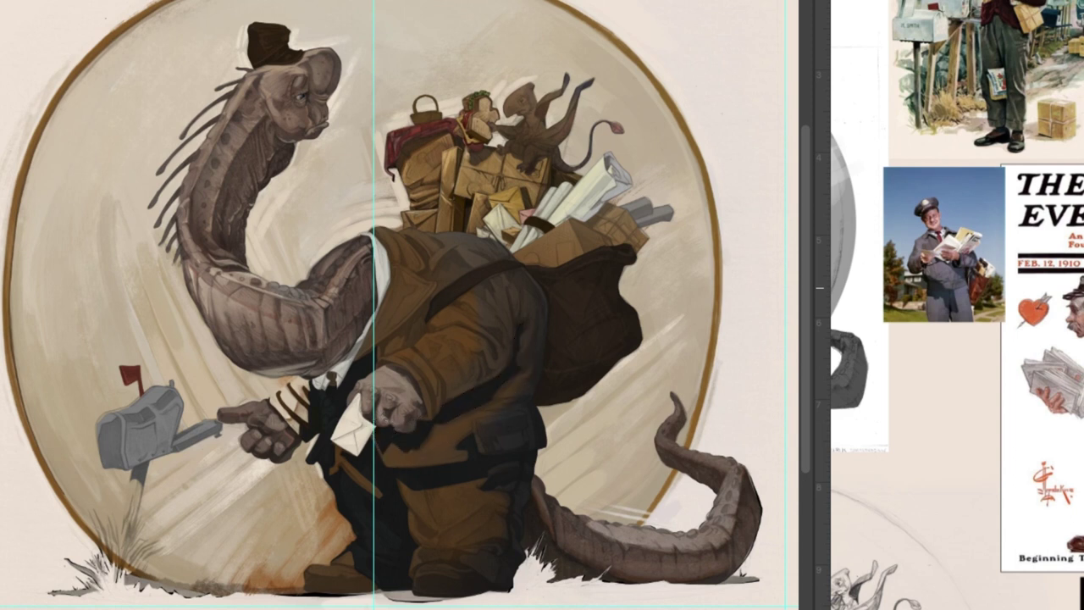
- Change the brush opacity and paint dark shadows over the coat's lapel, shoulder and sleeve folds
key("9")
key("7")
key("5")
mouse_move(379, 362)
left_mouse_down()
mouse_move(440, 304)
mouse_move(413, 355)
mouse_move(399, 348)
left_mouse_up()
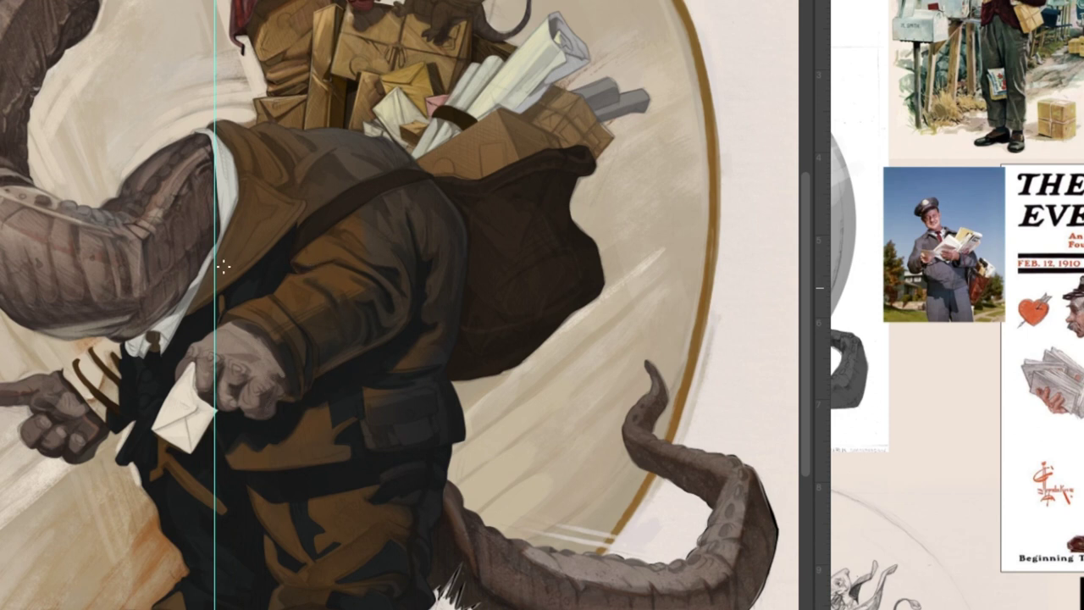
mouse_move(200, 296)
left_mouse_down()
mouse_move(256, 196)
mouse_move(276, 205)
mouse_move(204, 293)
mouse_move(248, 215)
mouse_move(268, 210)
mouse_move(251, 247)
mouse_move(290, 201)
mouse_move(210, 290)
mouse_move(218, 228)
left_mouse_up()
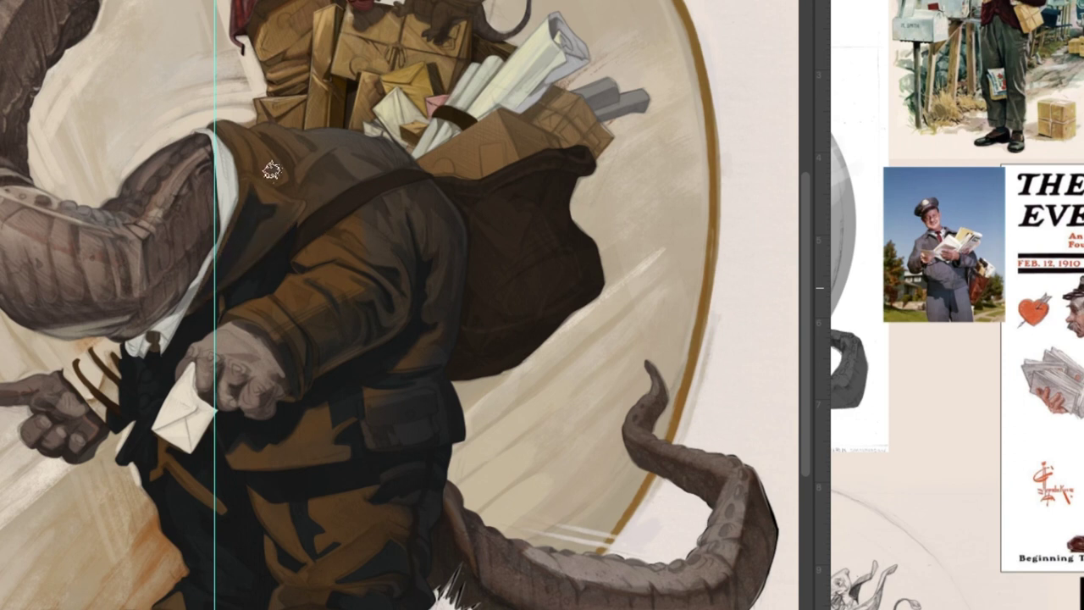
left_click_drag(269, 161, 229, 136)
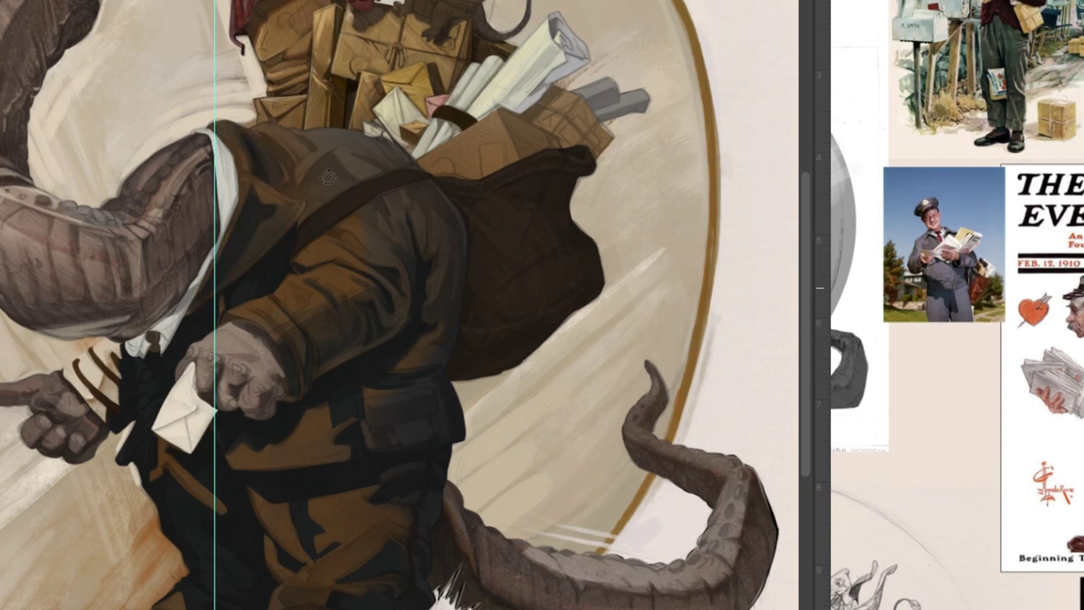
left_click_drag(286, 184, 258, 207)
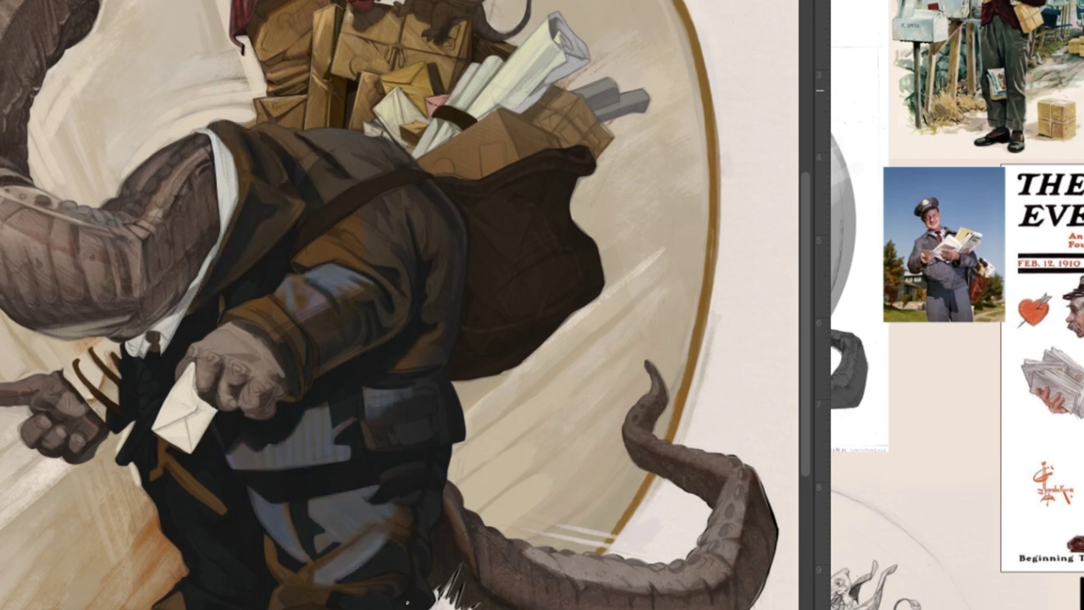
- Brush blue-grey and muted orange accents over the coat hem, trouser folds and cuffs
left_click_drag(342, 581, 403, 576)
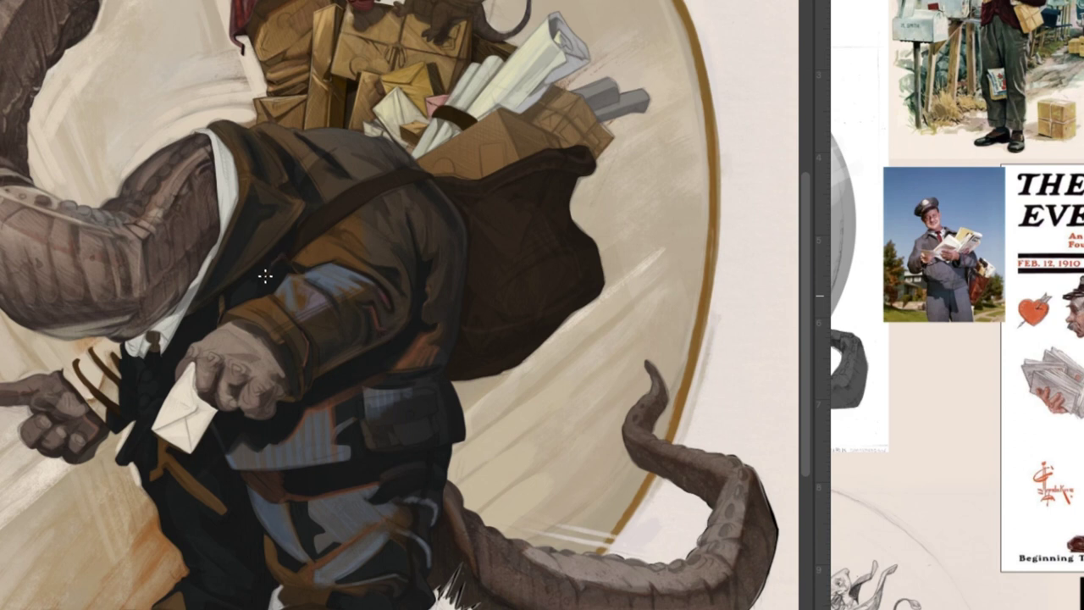
left_click_drag(172, 455, 214, 501)
scroll(180, 593, "up", 2)
mouse_move(271, 588)
left_mouse_down()
mouse_move(292, 545)
mouse_move(225, 482)
mouse_move(235, 467)
mouse_move(254, 471)
mouse_move(240, 419)
mouse_move(215, 420)
mouse_move(176, 383)
mouse_move(220, 336)
mouse_move(302, 481)
mouse_move(311, 606)
left_mouse_up()
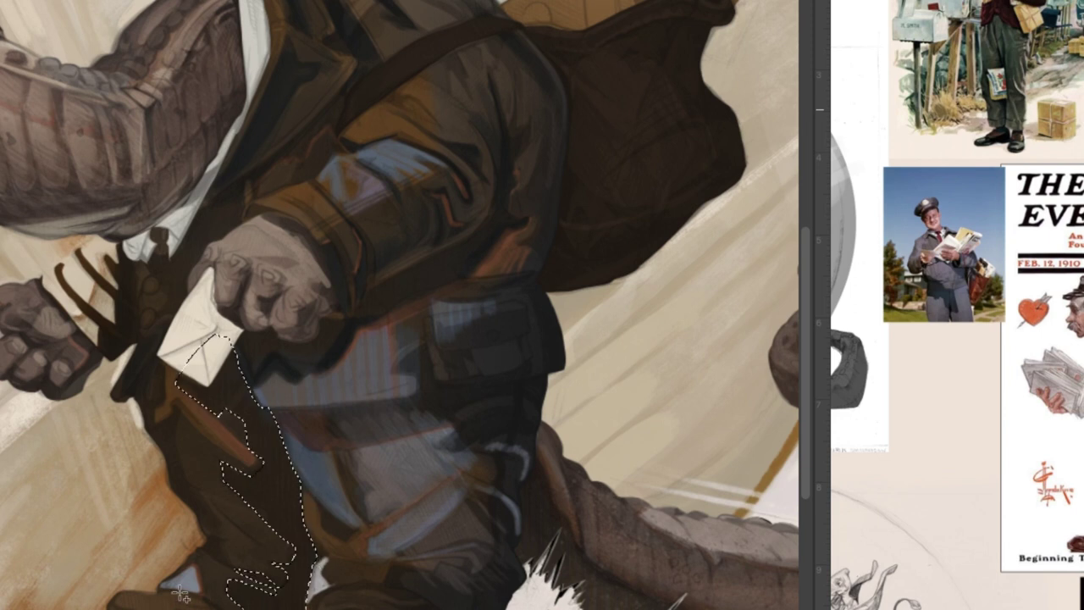
- Extend the lasso selection of the trouser leg's shadow to the cuff, darken it below the envelope, and deselect
left_click_drag(176, 591, 158, 590)
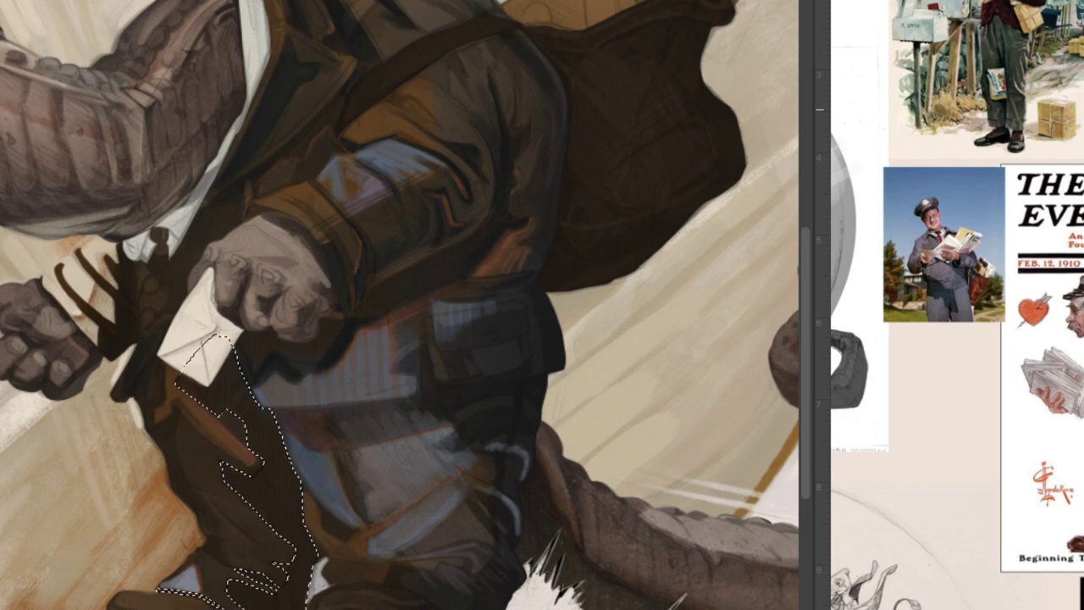
left_click_drag(254, 479, 269, 533)
key("ctrl+z")
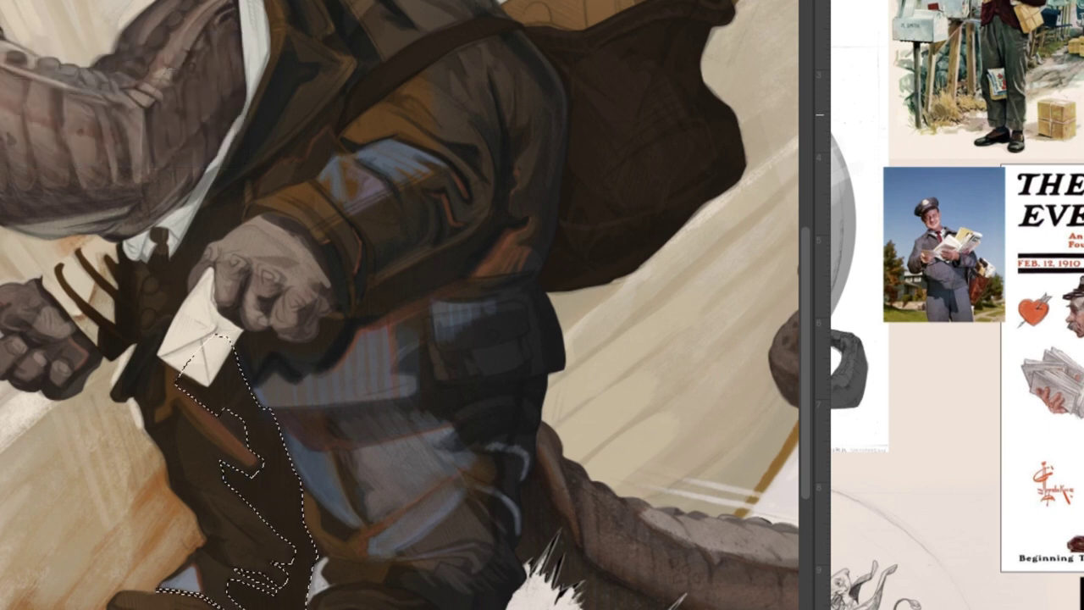
scroll(187, 364, "down", 2)
left_click_drag(202, 362, 203, 400)
left_click_drag(215, 359, 225, 414)
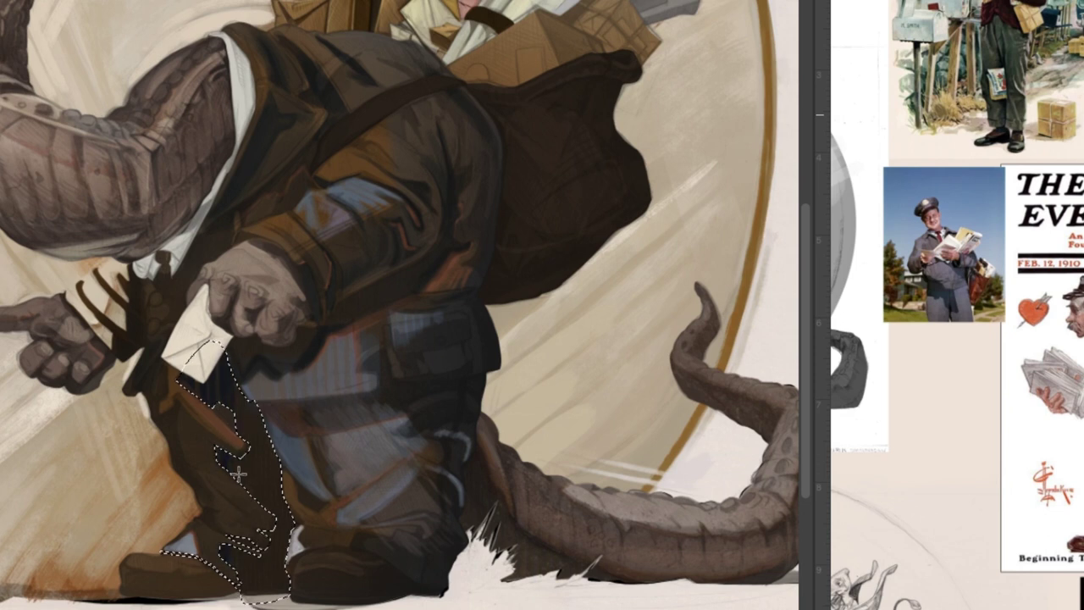
left_click_drag(242, 392, 260, 490)
left_click_drag(269, 445, 270, 501)
left_click_drag(254, 557, 252, 596)
key("]")
key("]")
key("]")
key("ctrl+d")
scroll(429, 569, "down", 3)
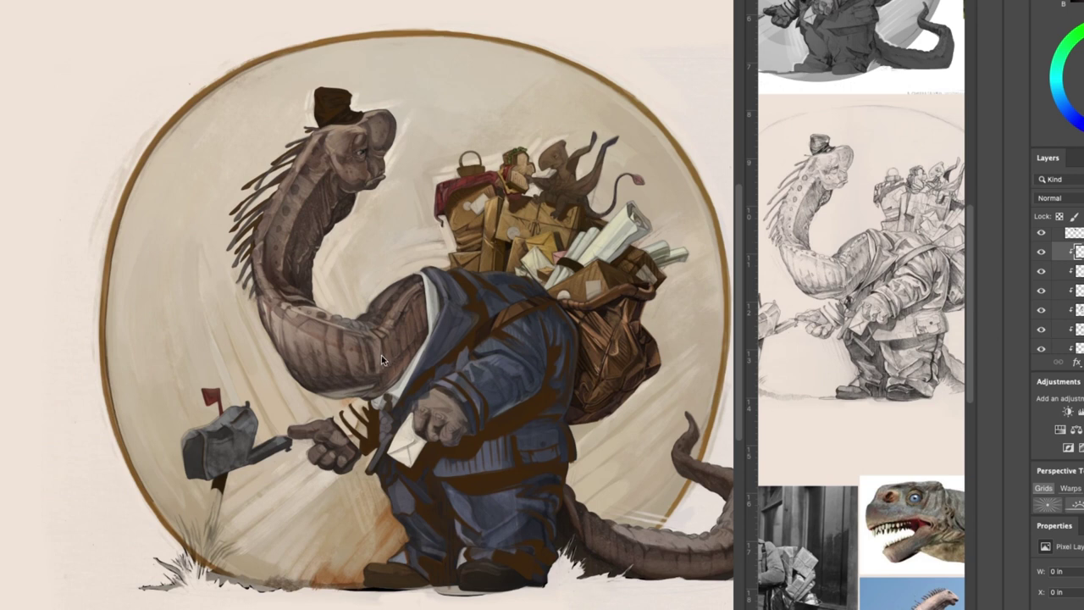
- Brush reddish-brown detail onto the neck scales beside the shirt collar
scroll(381, 360, "up", 4)
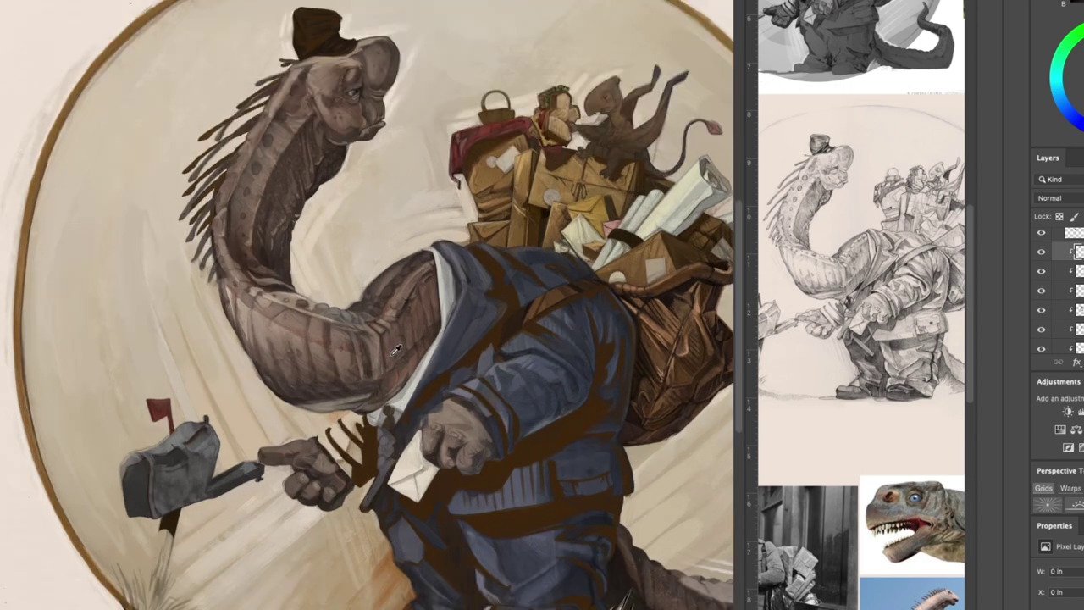
scroll(428, 373, "up", 2)
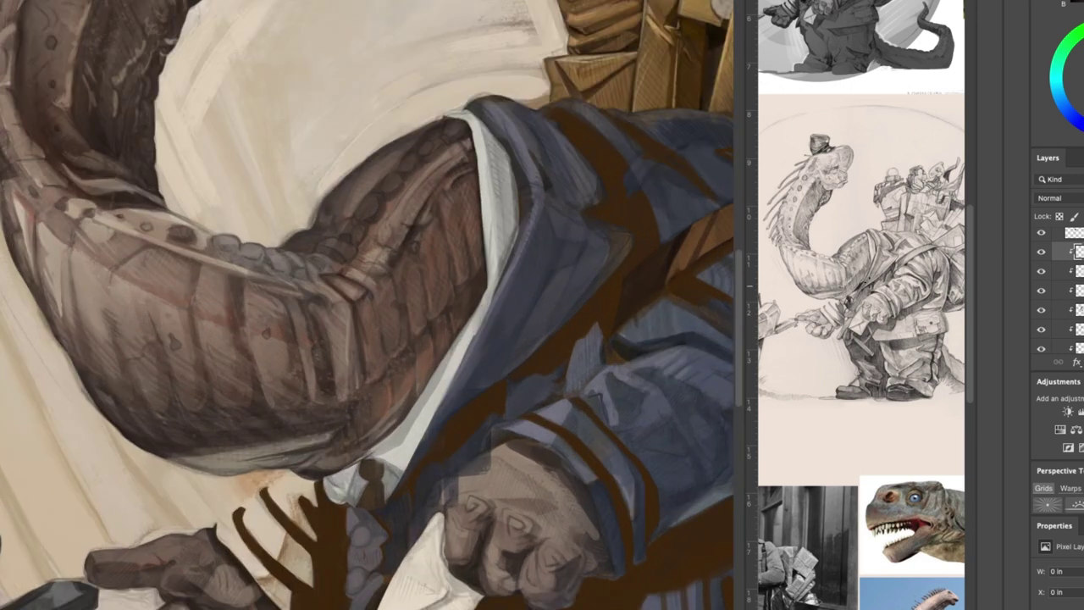
scroll(868, 286, "up", 3)
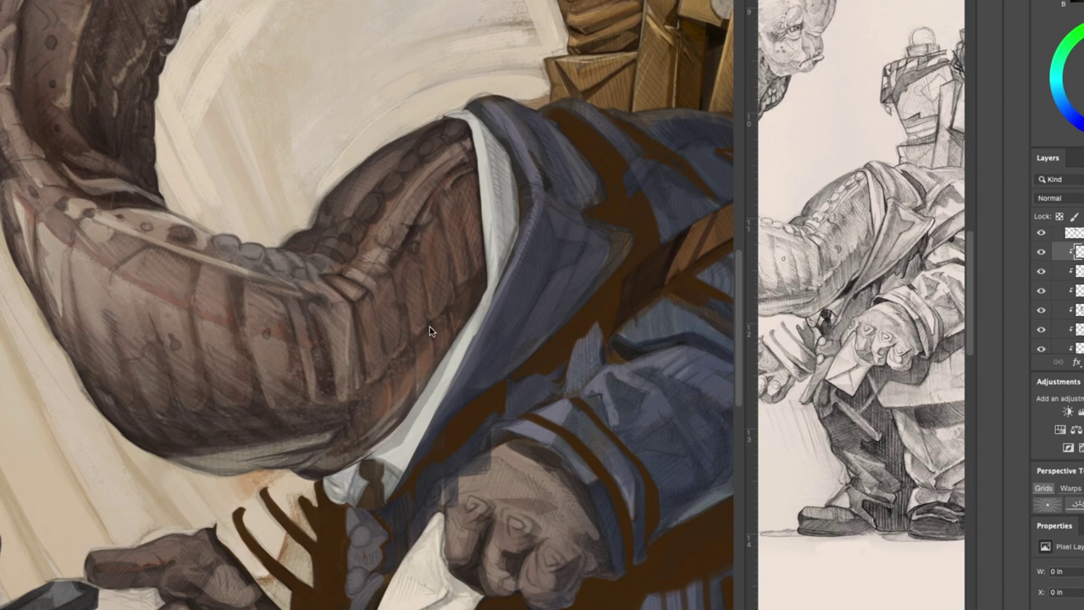
left_click(437, 323)
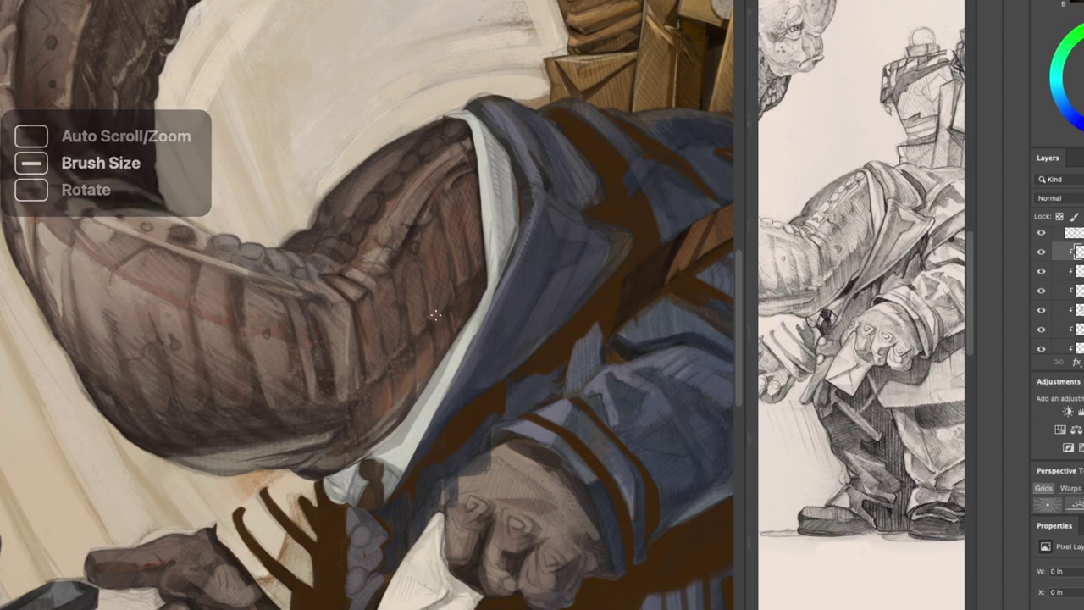
left_click_drag(430, 315, 428, 323)
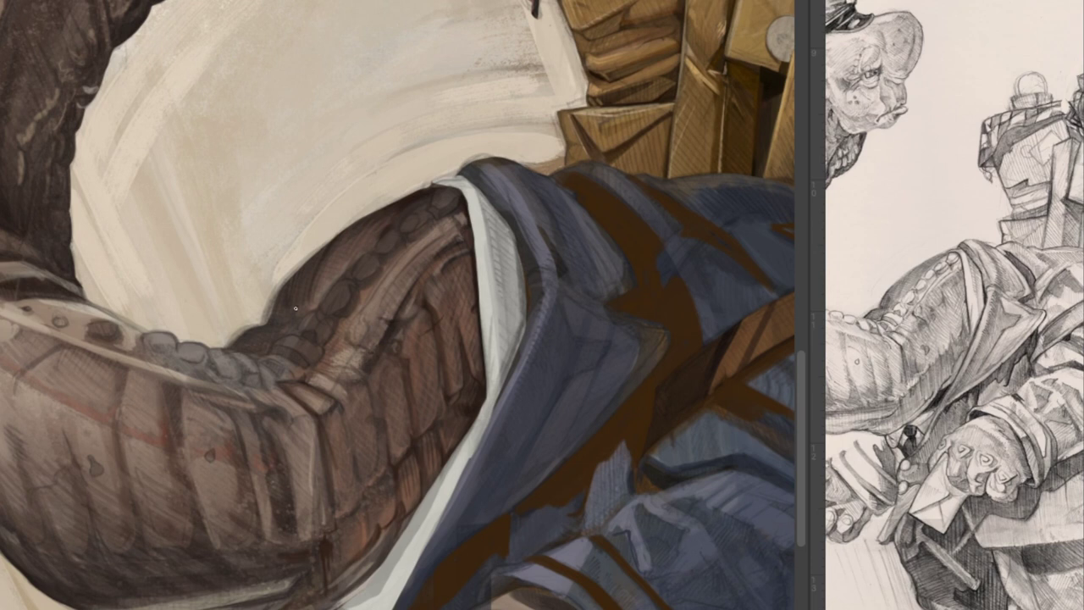
- Paint pinkish brown along the upper edge of the neck base, blending it with a brown sampled from the scales
mouse_move(305, 304)
left_mouse_down()
mouse_move(335, 258)
mouse_move(383, 249)
left_mouse_up()
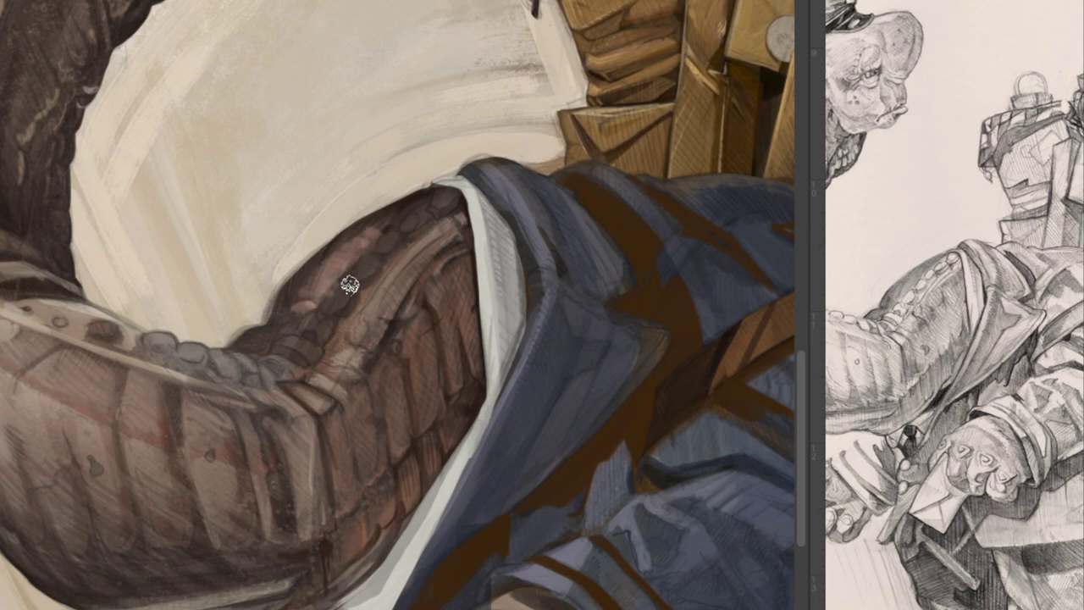
left_click(341, 480, "alt")
left_click_drag(316, 275, 364, 236)
scroll(456, 318, "down", 3)
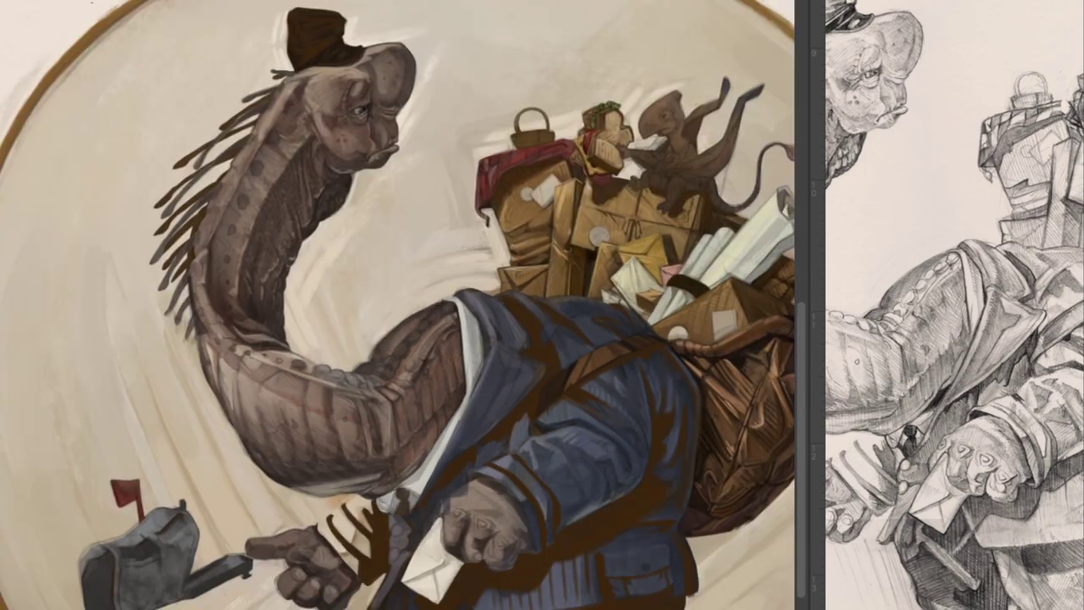
- Define the long vertical scale folds at the neck base beside the collar with brown strokes
scroll(440, 381, "up", 3)
left_click_drag(403, 397, 415, 461)
left_click_drag(435, 381, 438, 434)
left_click_drag(461, 387, 455, 320)
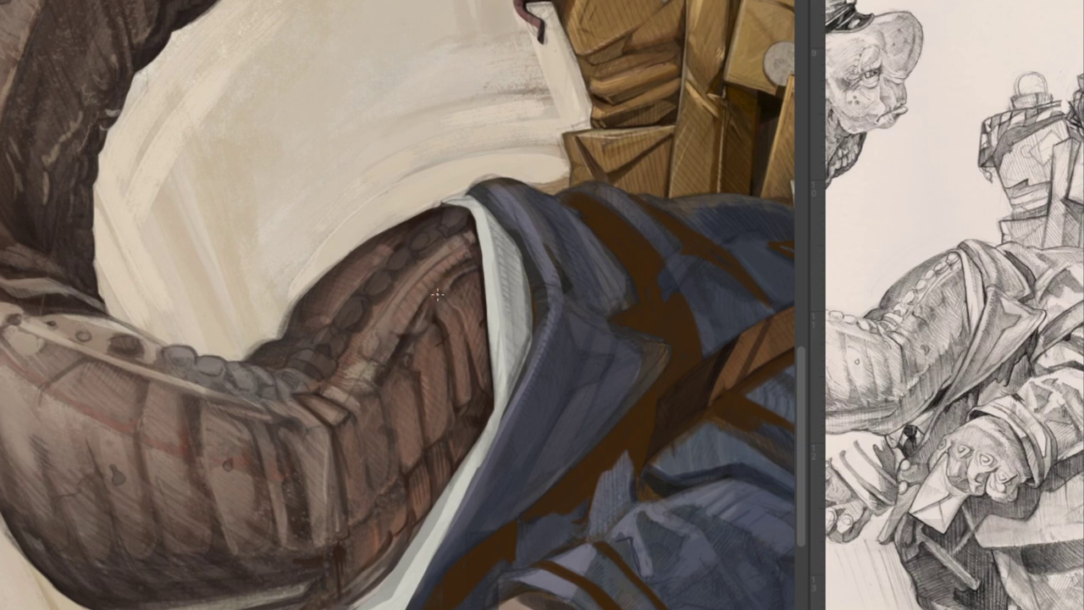
- Brush pale pink highlights onto the raised skin ridge and wrinkles at the bend of the neck
mouse_move(356, 389)
left_mouse_down()
mouse_move(345, 360)
mouse_move(336, 378)
mouse_move(355, 385)
mouse_move(340, 398)
mouse_move(357, 393)
mouse_move(330, 388)
left_mouse_up()
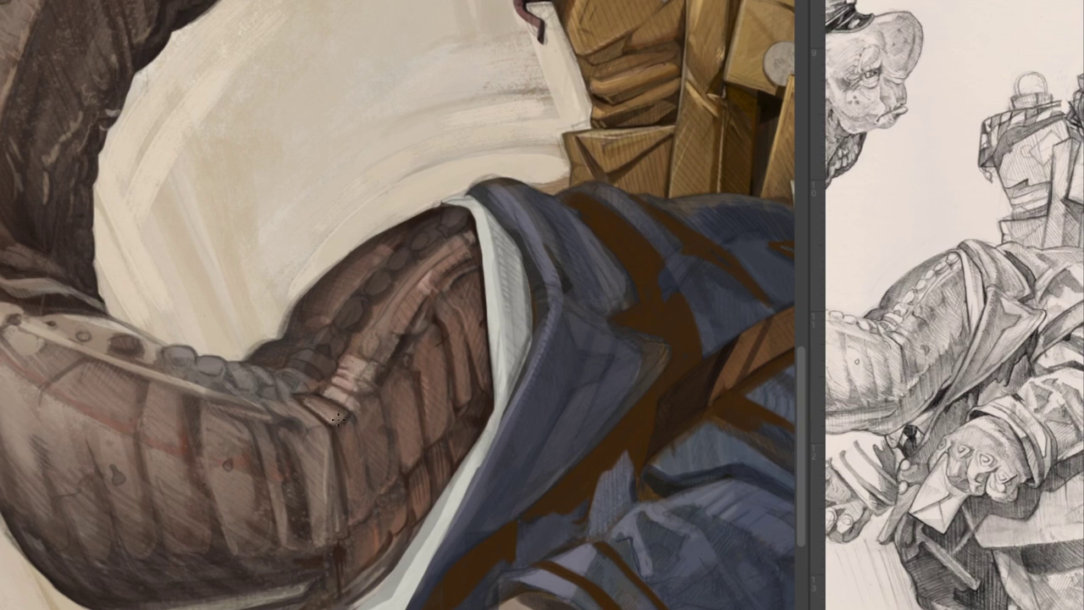
scroll(474, 431, "down", 3)
scroll(474, 431, "up", 5)
left_click_drag(447, 480, 458, 437)
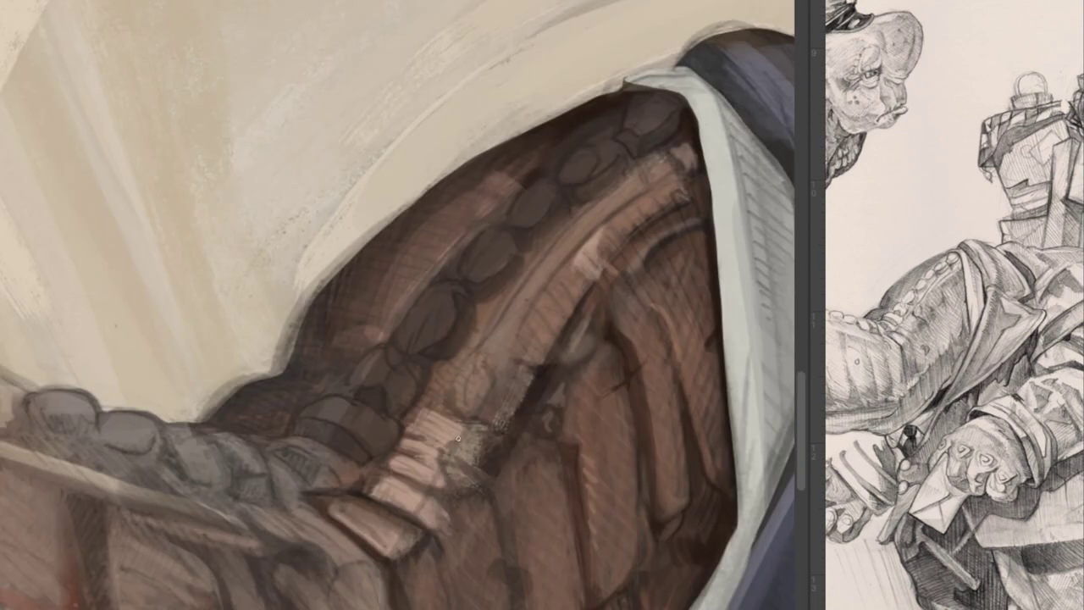
scroll(342, 506, "down", 4)
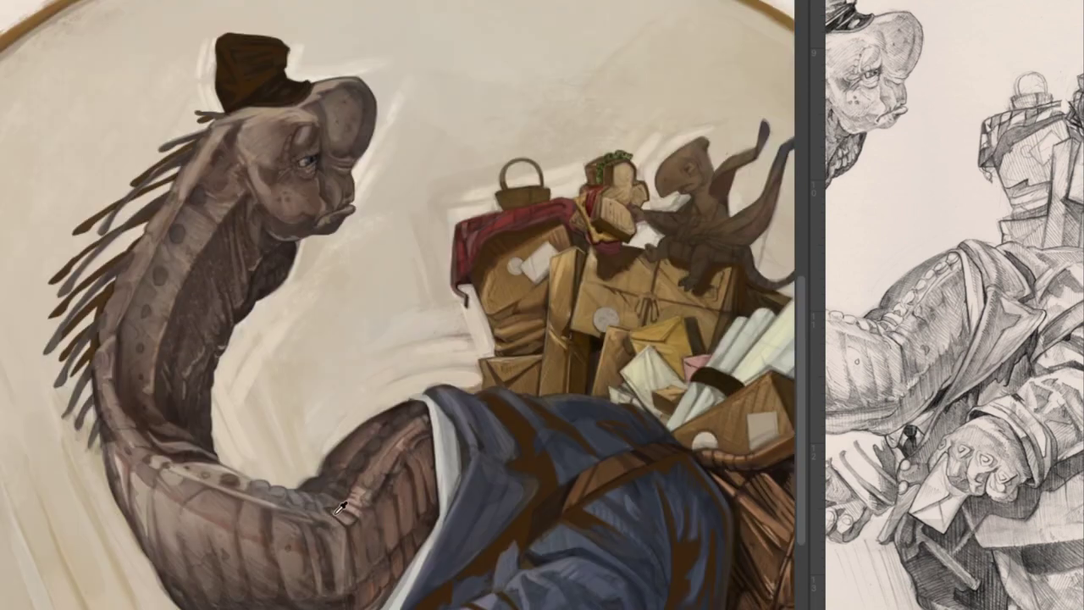
- Deepen the vertical scale folds below the pale wrinkles at the neck base with further brown brush strokes
scroll(341, 506, "up", 1)
scroll(334, 513, "down", 4)
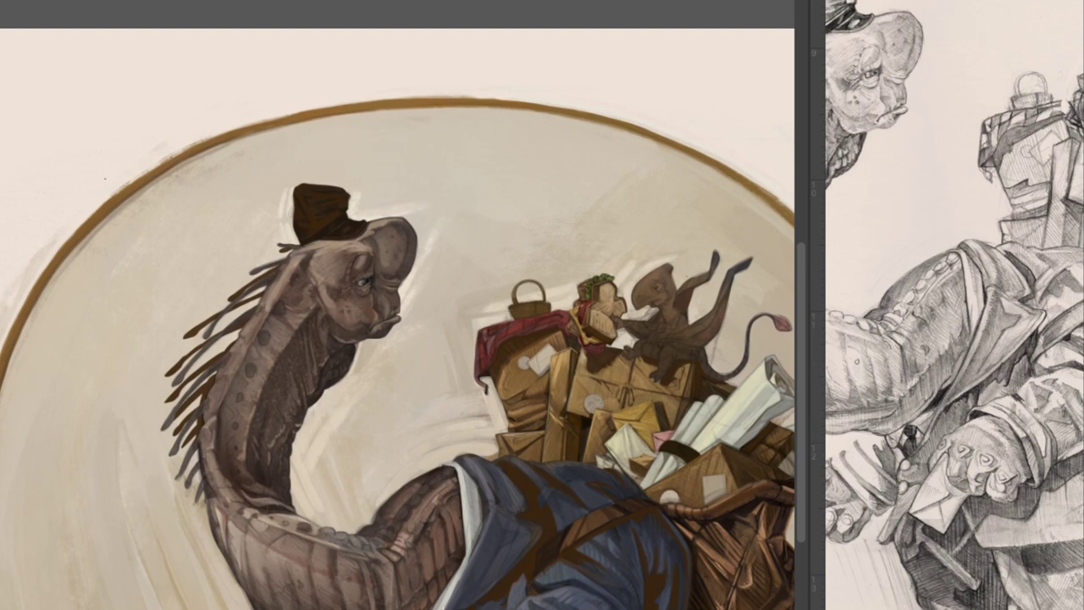
scroll(373, 573, "up", 4)
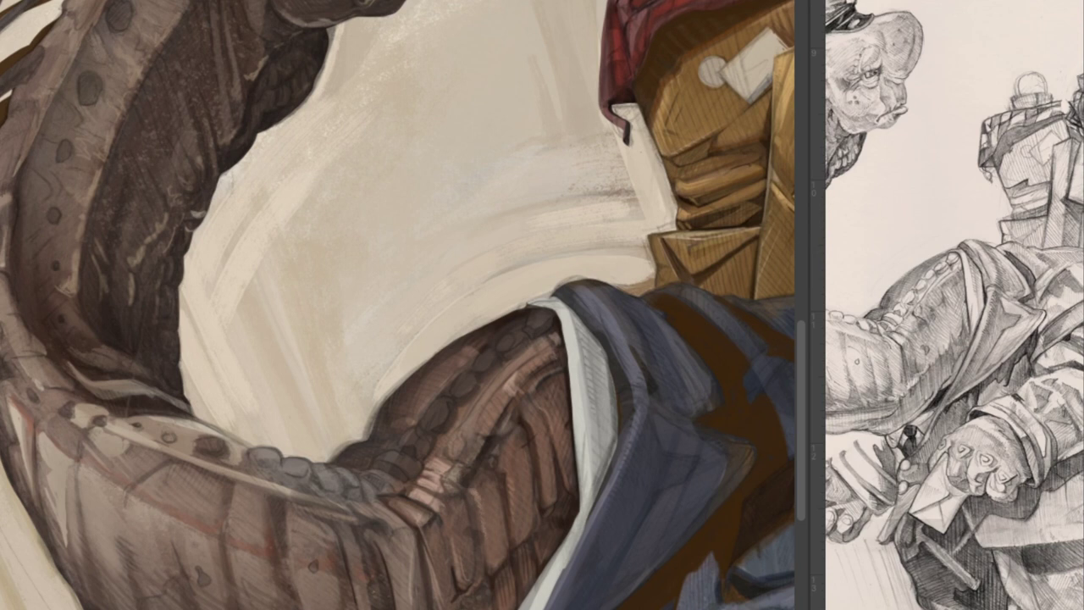
scroll(533, 537, "down", 4)
scroll(521, 554, "up", 6)
left_click_drag(498, 401, 516, 494)
left_click_drag(458, 420, 471, 486)
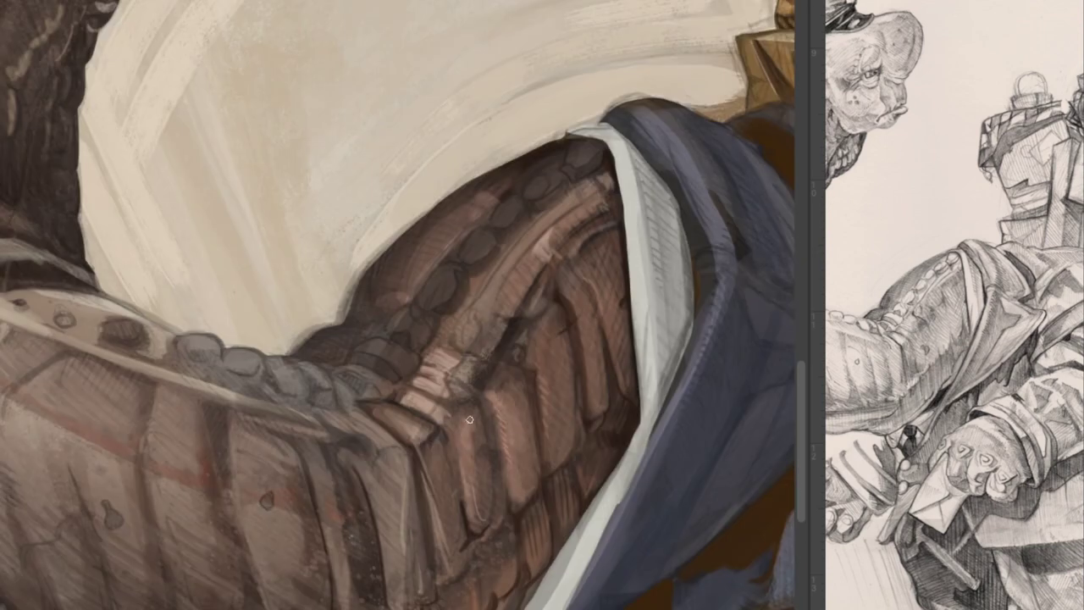
left_click_drag(546, 319, 534, 354)
scroll(432, 410, "down", 3)
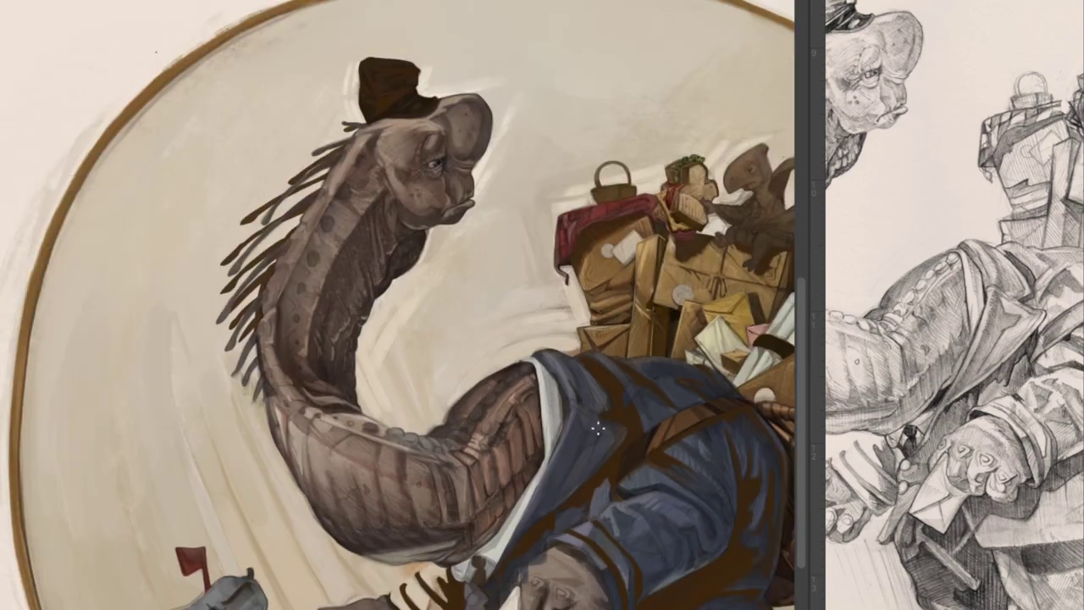
scroll(467, 531, "up", 2)
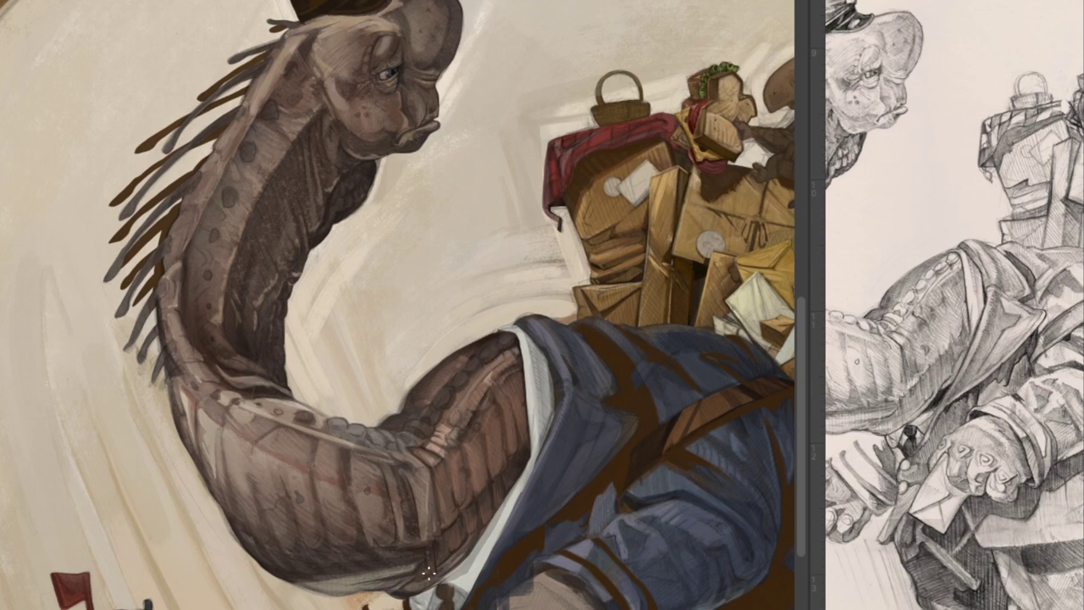
key("]")
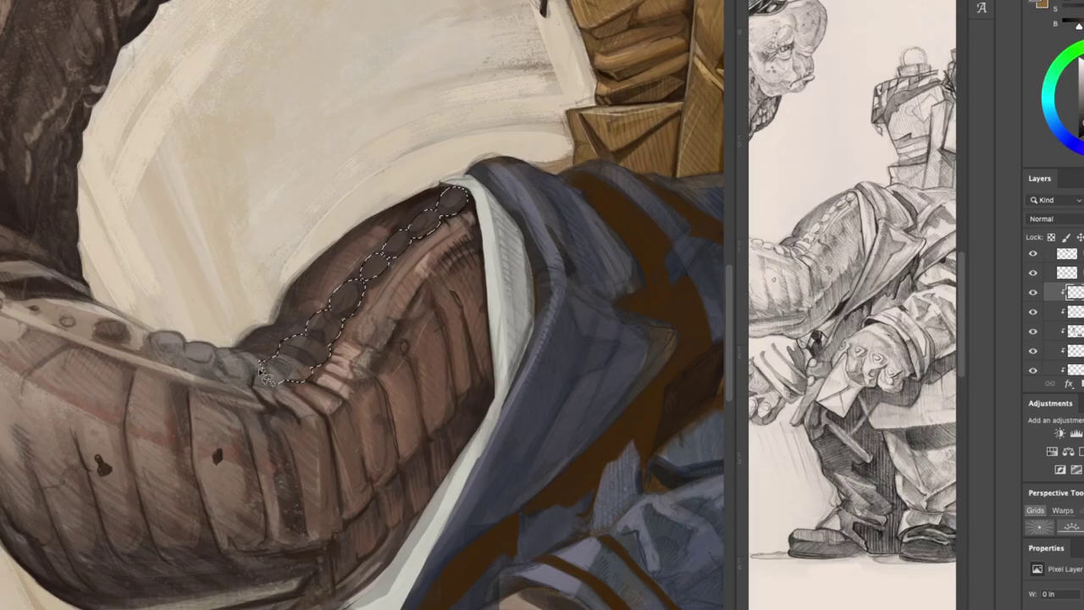
- Outline the row of round scales along the neck's upper ridge, including the small spots towards its bend, with a freehand selection
mouse_move(279, 383)
left_mouse_down()
mouse_move(247, 356)
mouse_move(253, 387)
mouse_move(216, 371)
mouse_move(229, 345)
mouse_move(263, 384)
mouse_move(188, 363)
mouse_move(227, 355)
mouse_move(176, 363)
mouse_move(159, 338)
mouse_move(100, 340)
mouse_move(124, 329)
mouse_move(125, 345)
mouse_move(95, 331)
left_mouse_up()
left_click_drag(60, 321, 67, 327)
scroll(68, 322, "left", 5)
left_click_drag(263, 309, 226, 307)
mouse_move(191, 289)
left_mouse_down()
mouse_move(199, 298)
mouse_move(163, 281)
left_mouse_up()
mouse_move(730, 325)
left_mouse_down()
mouse_move(730, 266)
mouse_move(729, 323)
left_mouse_up()
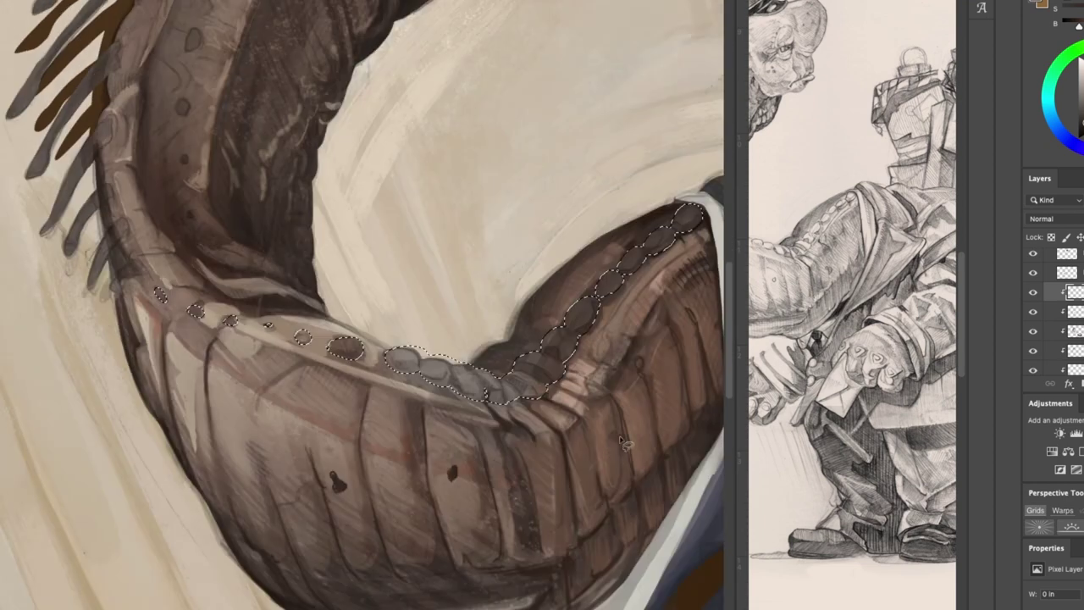
scroll(618, 452, "down", 4)
- Clear the selection, colour the ridge scales dark brown and bring the long-necked dinosaur reference photo into view
left_click(1032, 293)
left_click(1032, 293)
key("super+d")
left_click_drag(961, 358, 964, 473)
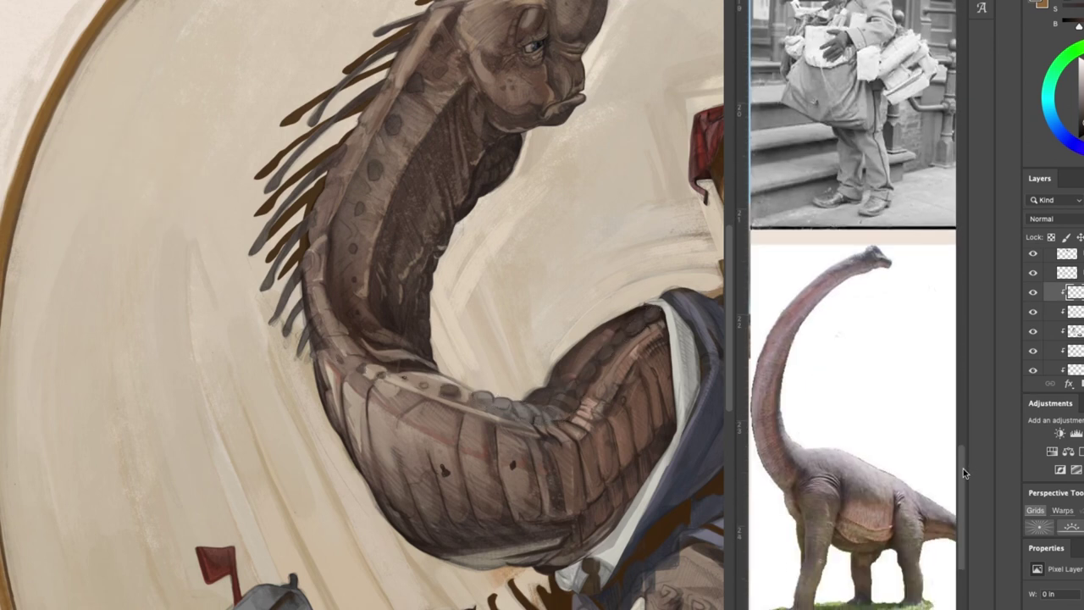
scroll(963, 472, "up", 3)
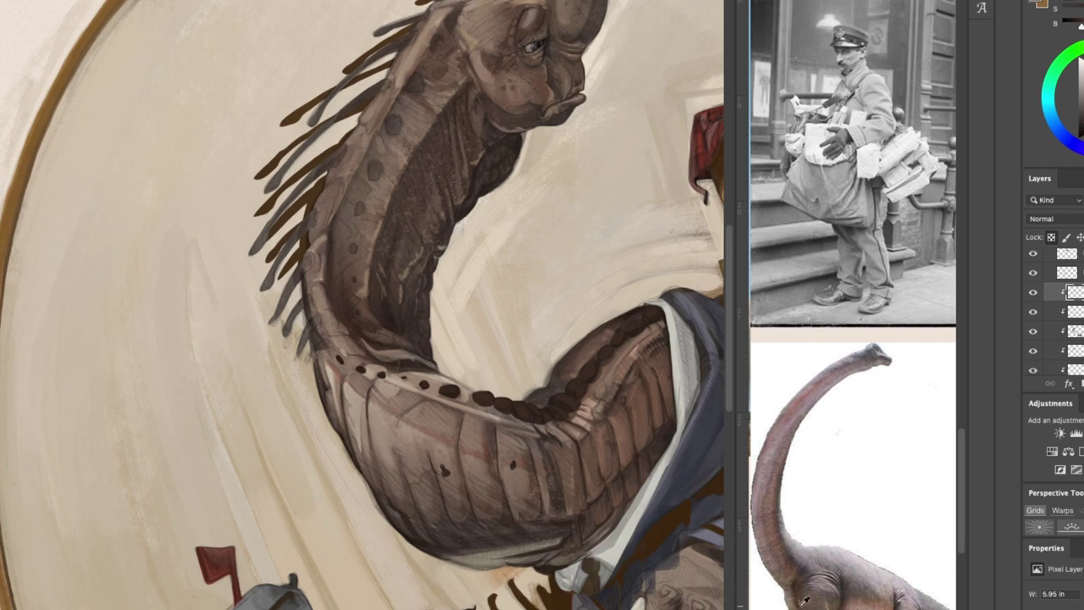
- Fill the outlined central facet of the dark mail bag with reddish brown
scroll(562, 392, "up", 5)
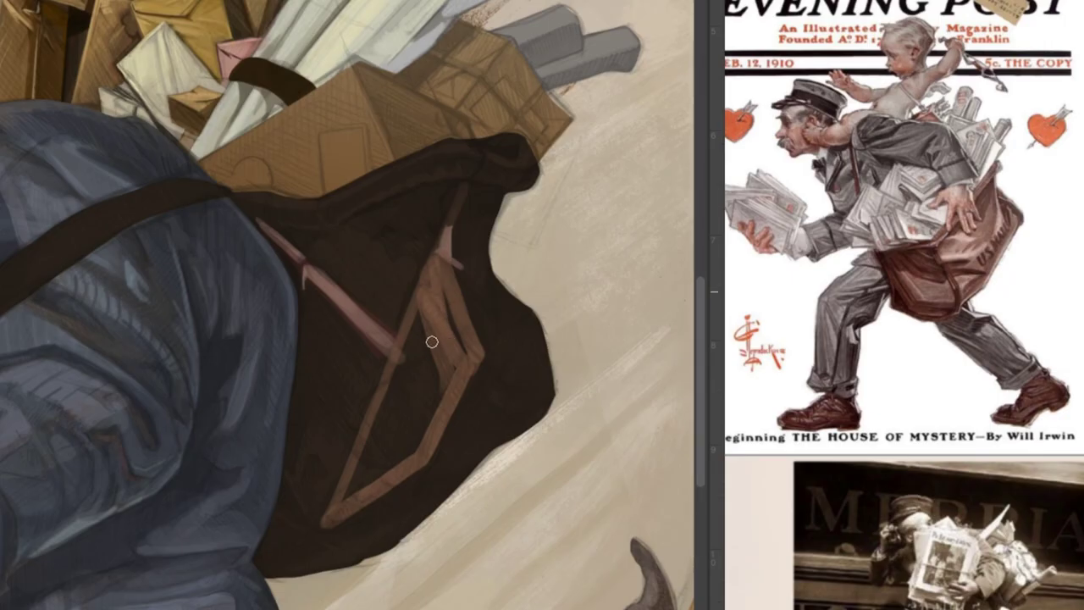
mouse_move(423, 310)
left_mouse_down()
mouse_move(350, 494)
mouse_move(434, 336)
mouse_move(390, 454)
mouse_move(444, 364)
mouse_move(417, 441)
mouse_move(360, 489)
mouse_move(381, 461)
left_mouse_up()
key("bracketleft")
mouse_move(351, 504)
left_mouse_down()
mouse_move(342, 506)
mouse_move(376, 462)
left_mouse_up()
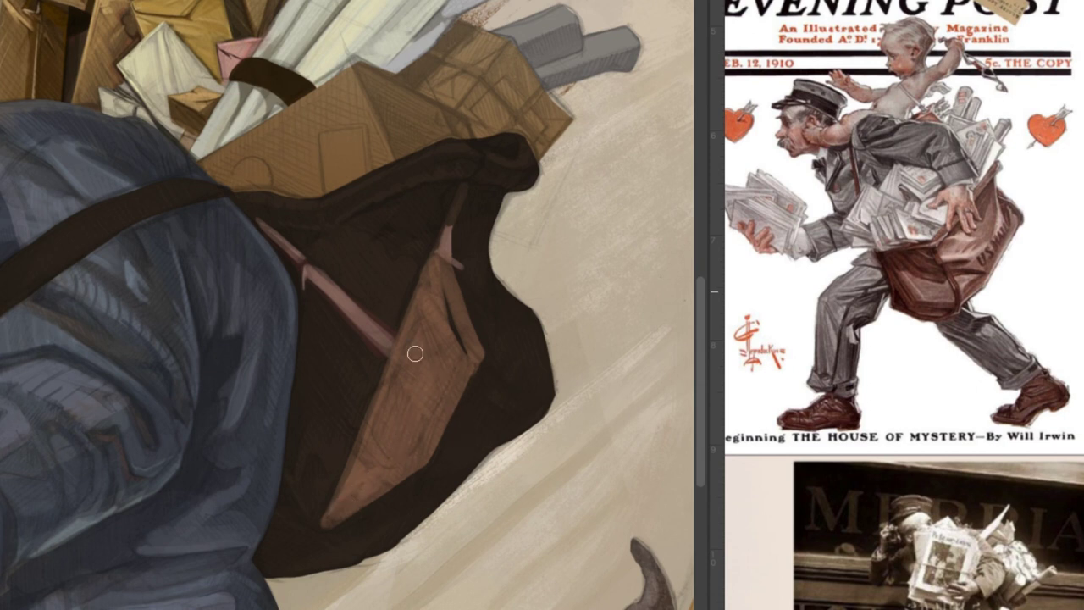
- Add reddish-brown fold stripes and smaller facets to the mail bag between the central facet and the coat
mouse_move(259, 220)
left_mouse_down()
mouse_move(358, 304)
mouse_move(358, 273)
mouse_move(366, 289)
left_mouse_up()
mouse_move(336, 248)
left_mouse_down()
mouse_move(369, 293)
mouse_move(335, 257)
mouse_move(345, 251)
mouse_move(370, 280)
left_mouse_up()
mouse_move(381, 497)
left_mouse_down()
mouse_move(337, 459)
mouse_move(315, 420)
mouse_move(295, 475)
mouse_move(311, 508)
mouse_move(301, 499)
mouse_move(310, 439)
mouse_move(336, 442)
left_mouse_up()
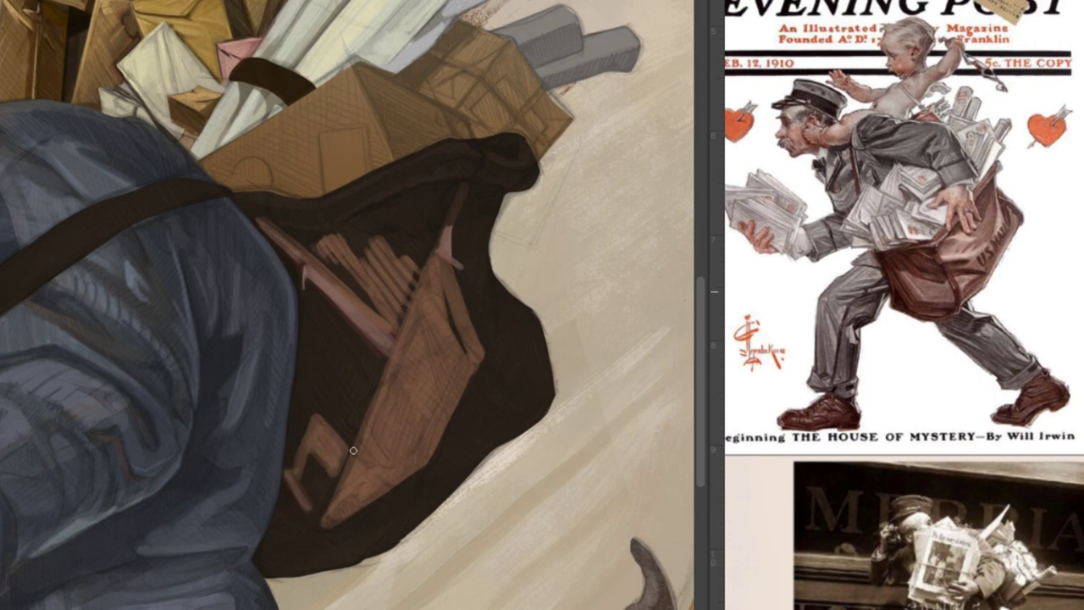
mouse_move(353, 350)
left_mouse_down()
mouse_move(350, 414)
mouse_move(381, 365)
mouse_move(347, 396)
left_mouse_up()
mouse_move(310, 310)
left_mouse_down()
mouse_move(337, 374)
mouse_move(336, 324)
mouse_move(375, 364)
left_mouse_up()
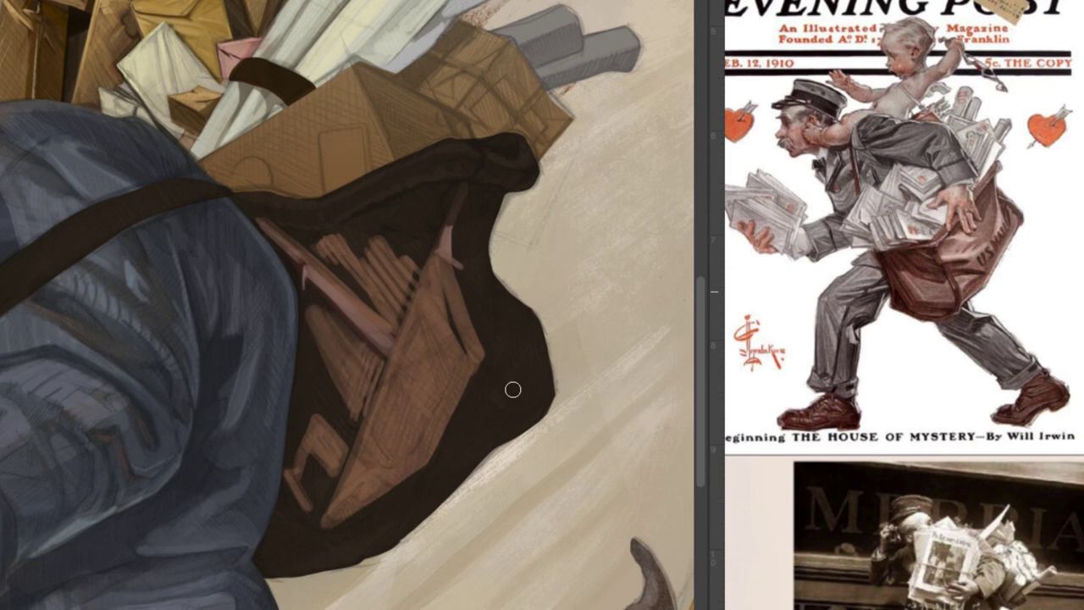
- Block reddish-brown planes into the mail bag's bulging outer side and upper folds, leaving dark creases between them
mouse_move(537, 327)
left_mouse_down()
mouse_move(510, 346)
mouse_move(541, 348)
mouse_move(517, 353)
mouse_move(514, 375)
mouse_move(529, 409)
left_mouse_up()
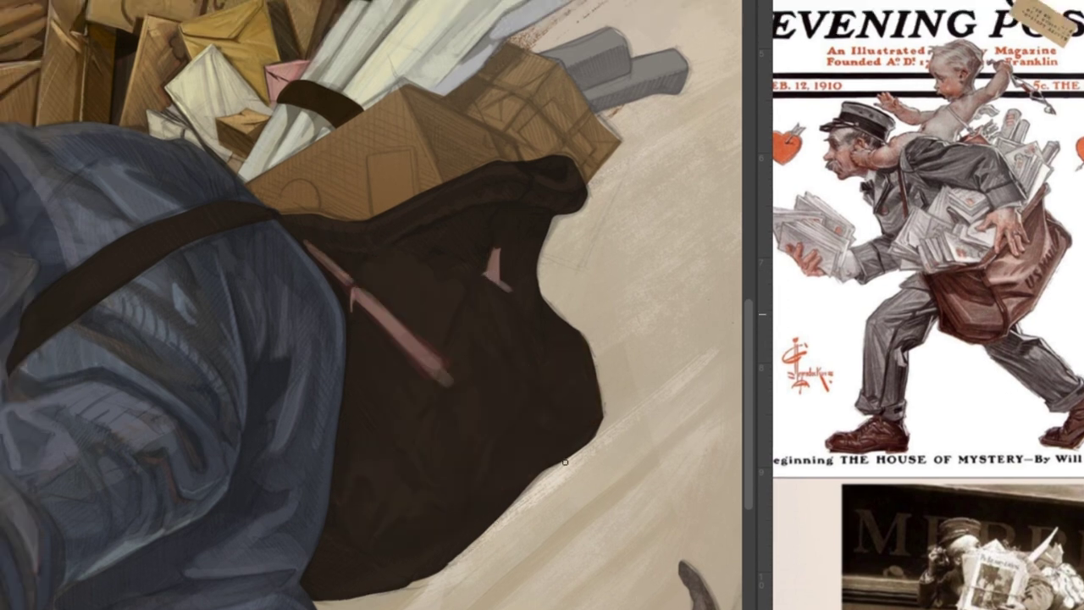
left_click_drag(370, 547, 510, 211)
mouse_move(375, 542)
left_mouse_down()
mouse_move(455, 489)
mouse_move(514, 389)
mouse_move(479, 317)
mouse_move(520, 383)
mouse_move(479, 337)
mouse_move(495, 292)
mouse_move(465, 350)
left_mouse_up()
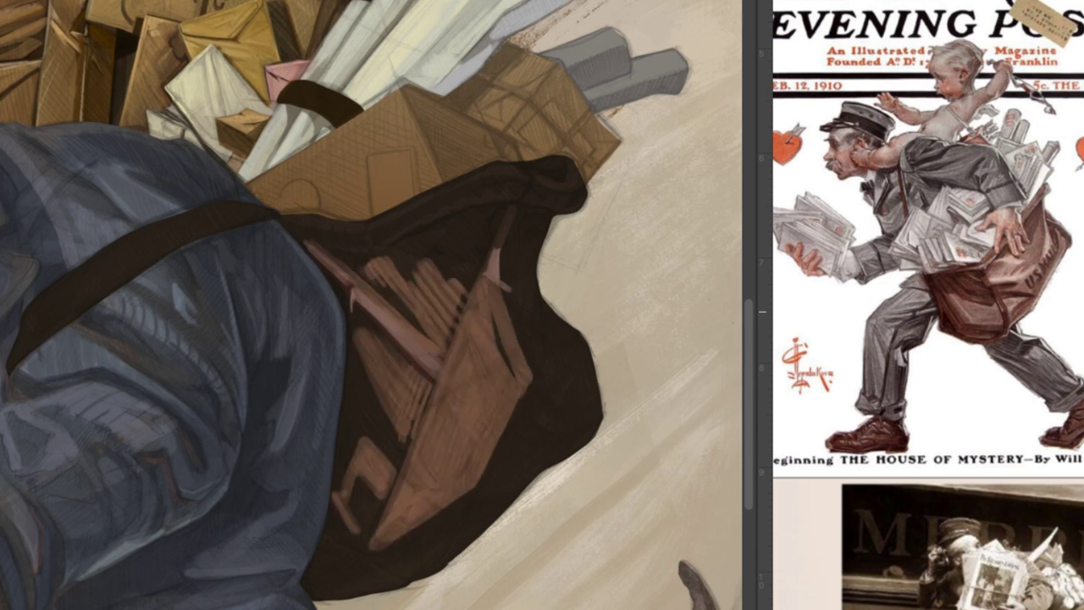
mouse_move(554, 366)
left_mouse_down()
mouse_move(580, 357)
mouse_move(562, 399)
mouse_move(603, 410)
left_mouse_up()
mouse_move(546, 464)
left_mouse_down()
mouse_move(483, 494)
mouse_move(509, 459)
mouse_move(492, 486)
mouse_move(528, 456)
left_mouse_up()
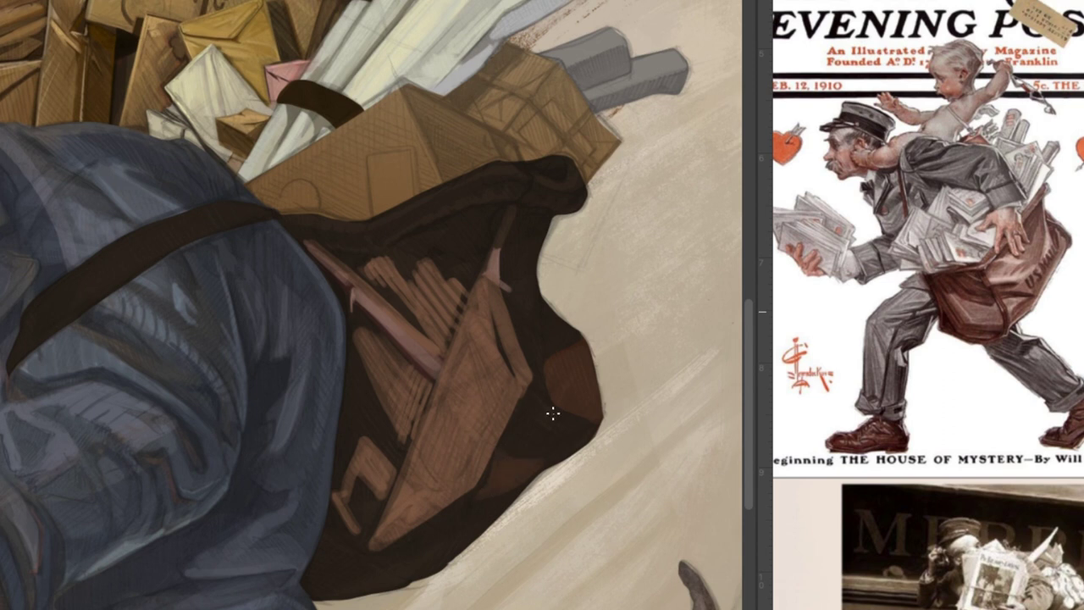
mouse_move(516, 284)
left_mouse_down()
mouse_move(530, 288)
mouse_move(527, 305)
mouse_move(507, 245)
left_mouse_up()
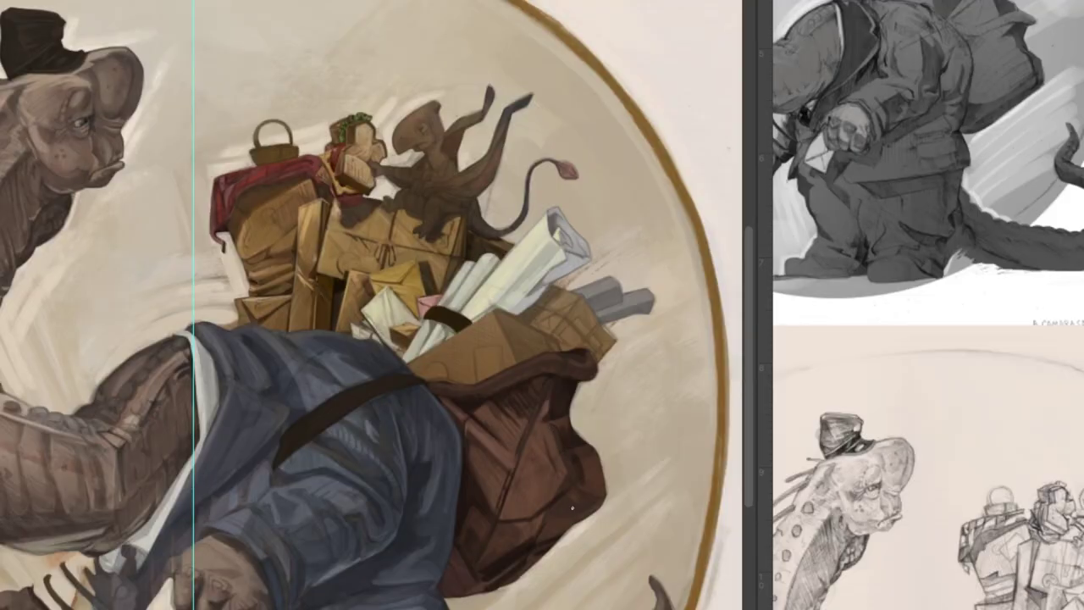
left_click_drag(586, 452, 598, 492)
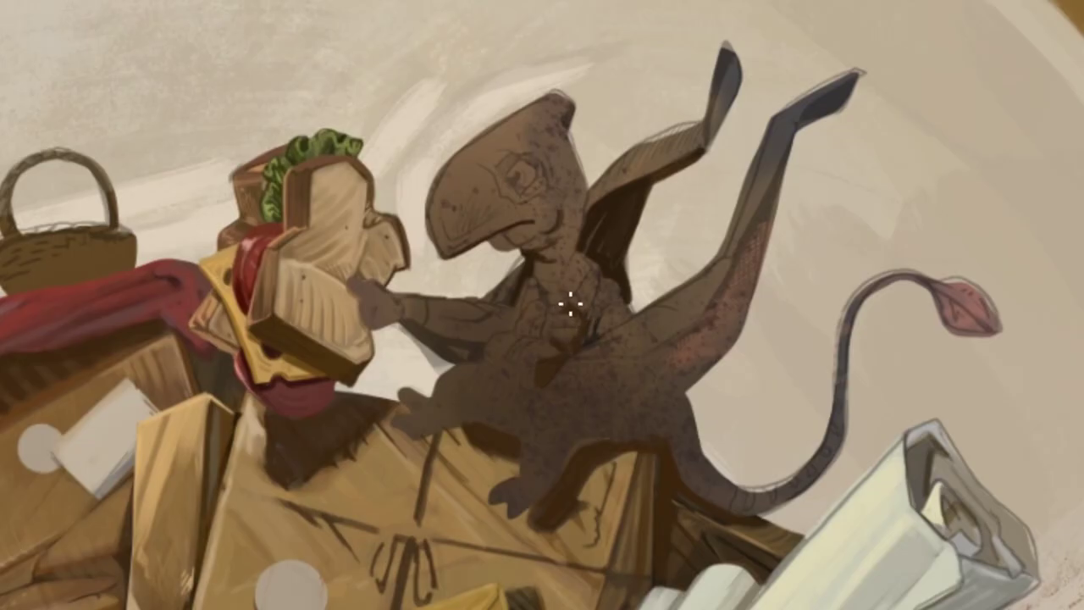
- Paint the small pterosaur's tail and upper wing tips with dark brown
mouse_move(704, 476)
left_mouse_down()
mouse_move(836, 423)
mouse_move(857, 449)
mouse_move(862, 314)
mouse_move(914, 280)
mouse_move(957, 315)
left_mouse_up()
left_click_drag(849, 83, 811, 121)
left_click_drag(714, 137, 737, 66)
mouse_move(623, 187)
left_mouse_down()
mouse_move(642, 141)
mouse_move(669, 133)
left_mouse_up()
- Shade the small pterosaur's far wing, outstretched arm, legs and the parcel area beneath it with dark brown
scroll(641, 182, "up", 1)
key("bracketright")
key("bracketright")
left_click_drag(604, 166, 579, 207)
left_click_drag(621, 152, 596, 193)
left_click_drag(494, 308, 440, 364)
mouse_move(445, 323)
left_mouse_down()
mouse_move(387, 306)
mouse_move(380, 327)
left_mouse_up()
mouse_move(460, 391)
left_mouse_down()
mouse_move(461, 433)
mouse_move(497, 419)
left_mouse_up()
left_click_drag(554, 446, 527, 506)
mouse_move(539, 452)
left_mouse_down()
mouse_move(564, 440)
mouse_move(637, 446)
left_mouse_up()
left_click_drag(667, 421, 628, 449)
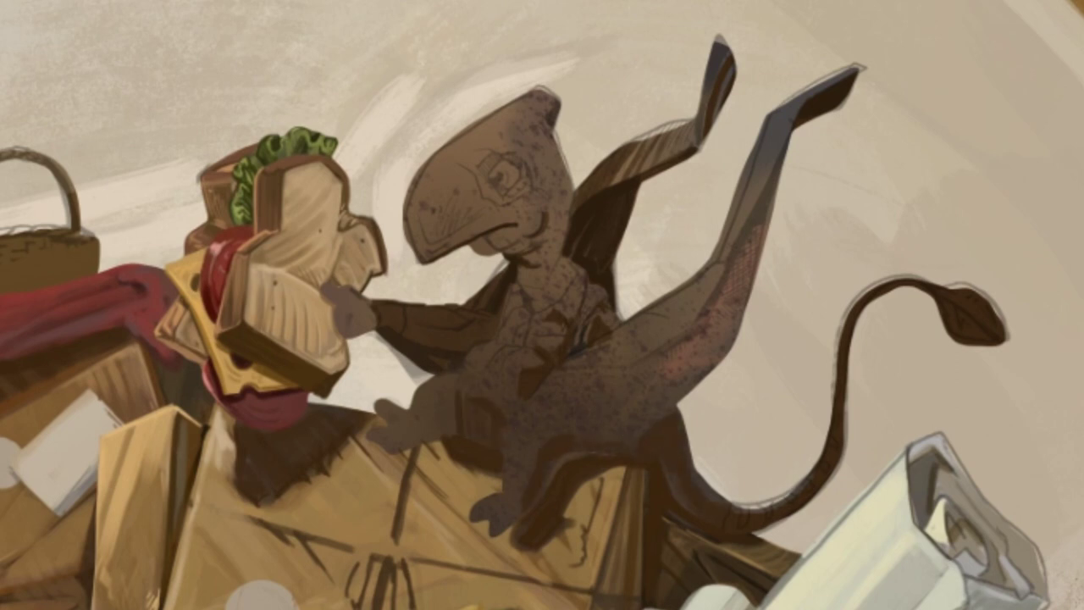
- Block in the small pterosaur's shirt around the collar and shoulder
scroll(611, 425, "up", 5)
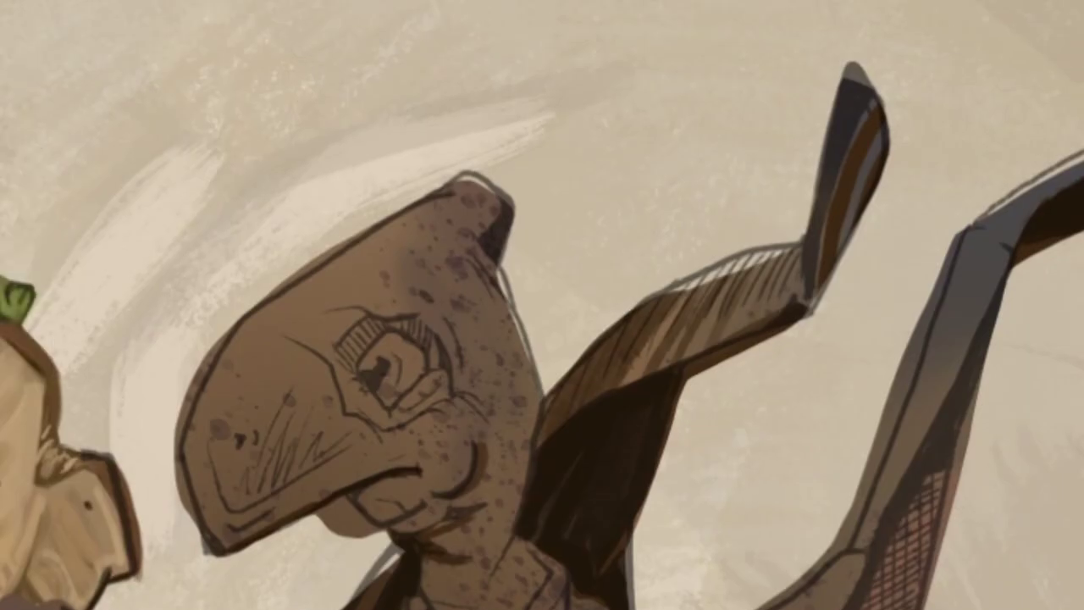
mouse_move(601, 605)
left_mouse_down()
mouse_move(571, 588)
mouse_move(537, 607)
left_mouse_up()
left_click_drag(518, 543, 550, 566)
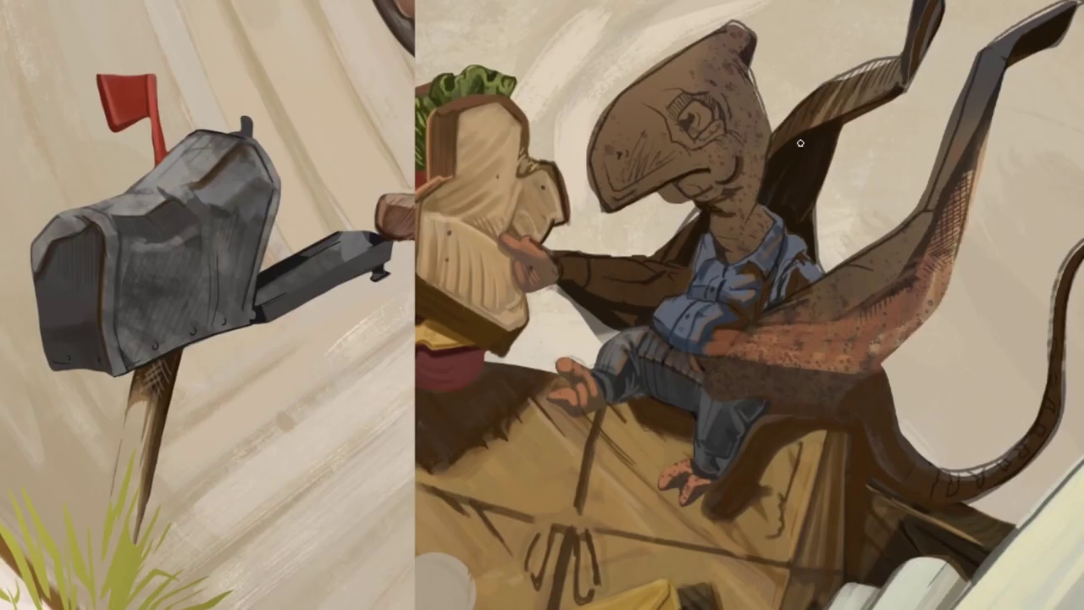
- Paint the pterosaur's wings orange-brown with a dark blue-grey inner membrane behind the neck, and colour the outstretched sleeve blue
mouse_move(800, 143)
left_mouse_down()
mouse_move(802, 183)
mouse_move(774, 203)
mouse_move(784, 173)
mouse_move(792, 198)
mouse_move(776, 205)
mouse_move(791, 202)
mouse_move(811, 153)
left_mouse_up()
left_click_drag(798, 221, 810, 202)
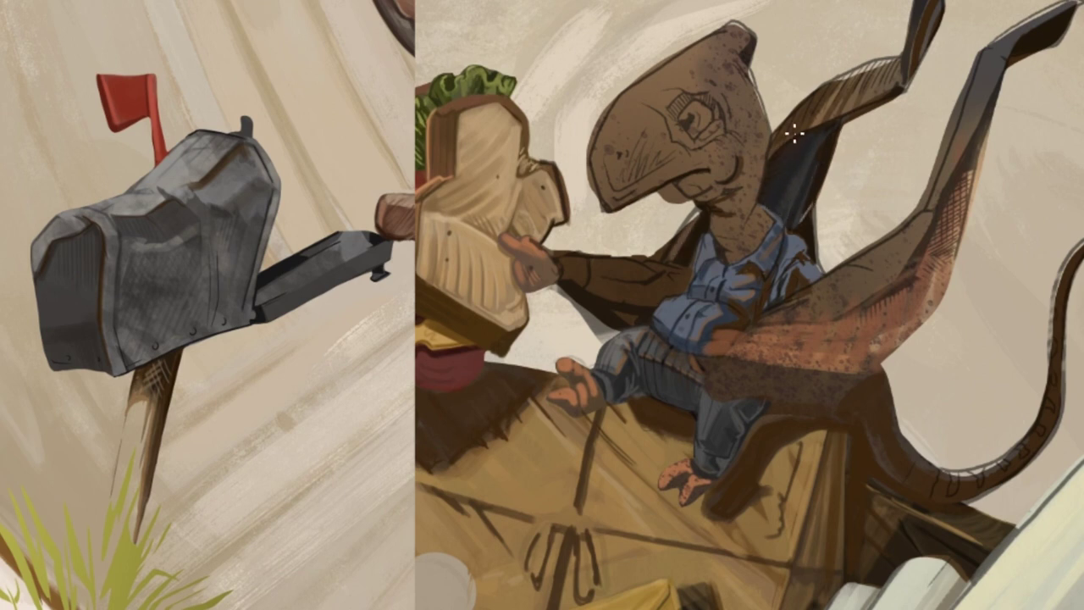
mouse_move(816, 118)
left_mouse_down()
mouse_move(890, 73)
mouse_move(914, 2)
mouse_move(911, 46)
left_mouse_up()
mouse_move(760, 326)
left_mouse_down()
mouse_move(891, 285)
mouse_move(957, 124)
left_mouse_up()
left_click_drag(965, 119, 1045, 19)
mouse_move(892, 63)
left_mouse_down()
mouse_move(791, 113)
mouse_move(780, 142)
left_mouse_up()
mouse_move(595, 270)
left_mouse_down()
mouse_move(624, 262)
mouse_move(675, 273)
left_mouse_up()
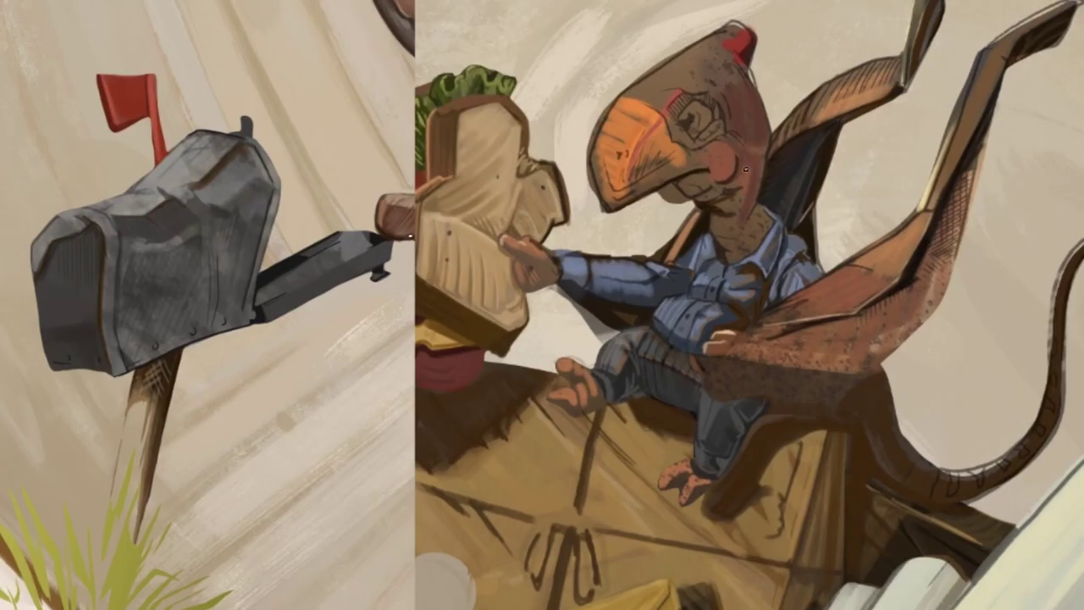
- Warm the pterosaur's forehead, crest and lower lip with reddish brown, and repaint the speckled neck in tan
left_click_drag(727, 229, 743, 185)
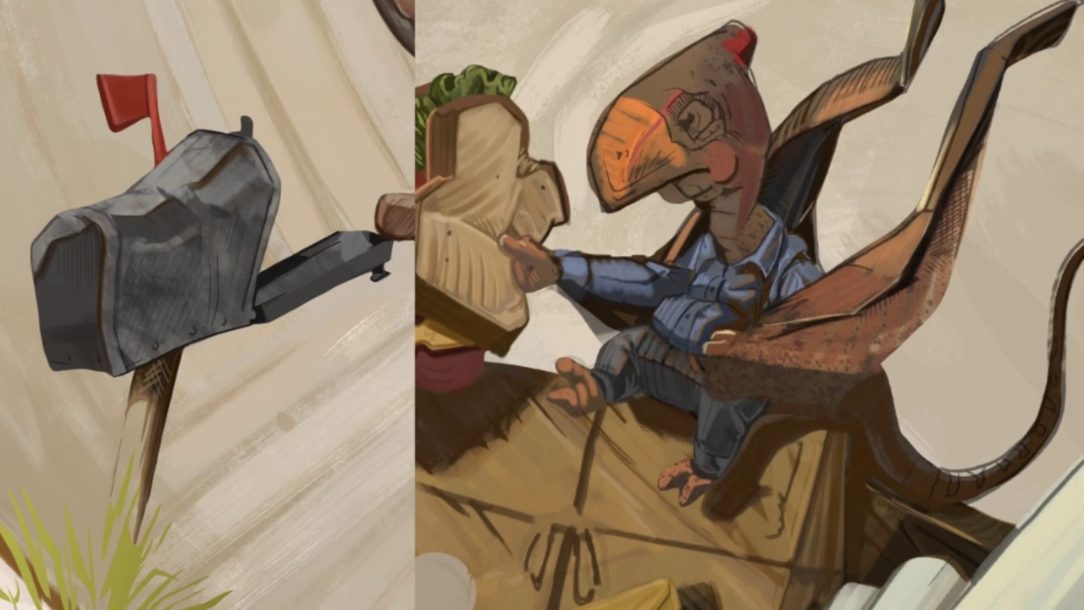
left_click_drag(670, 197, 687, 193)
left_click_drag(701, 78, 726, 61)
left_click_drag(745, 245, 764, 215)
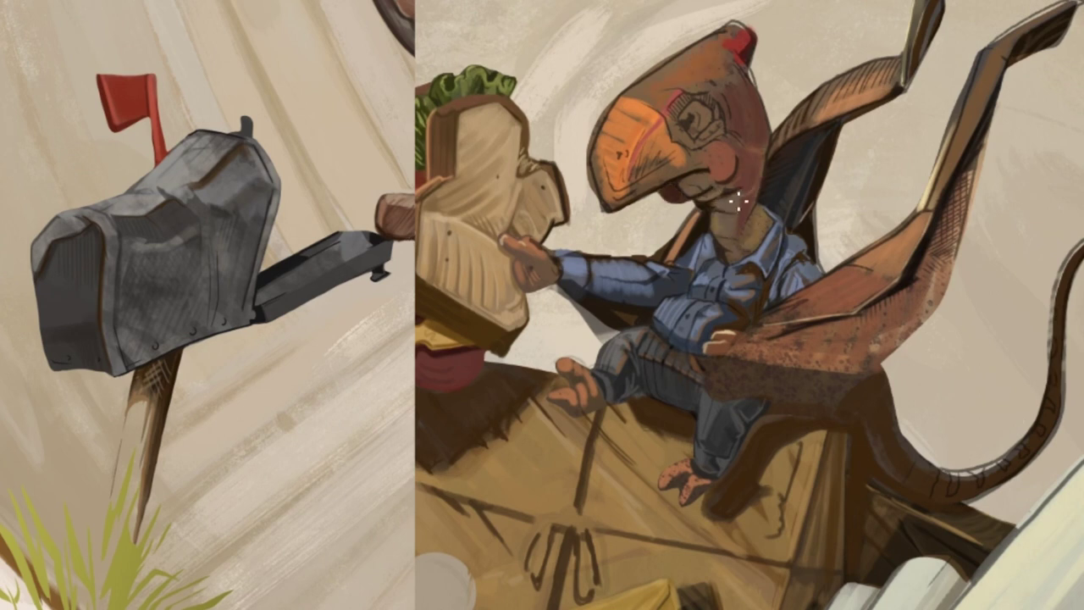
left_click_drag(706, 100, 684, 93)
mouse_move(717, 129)
left_mouse_down()
mouse_move(676, 131)
mouse_move(667, 97)
mouse_move(638, 144)
mouse_move(730, 51)
left_mouse_up()
left_click_drag(749, 244, 751, 212)
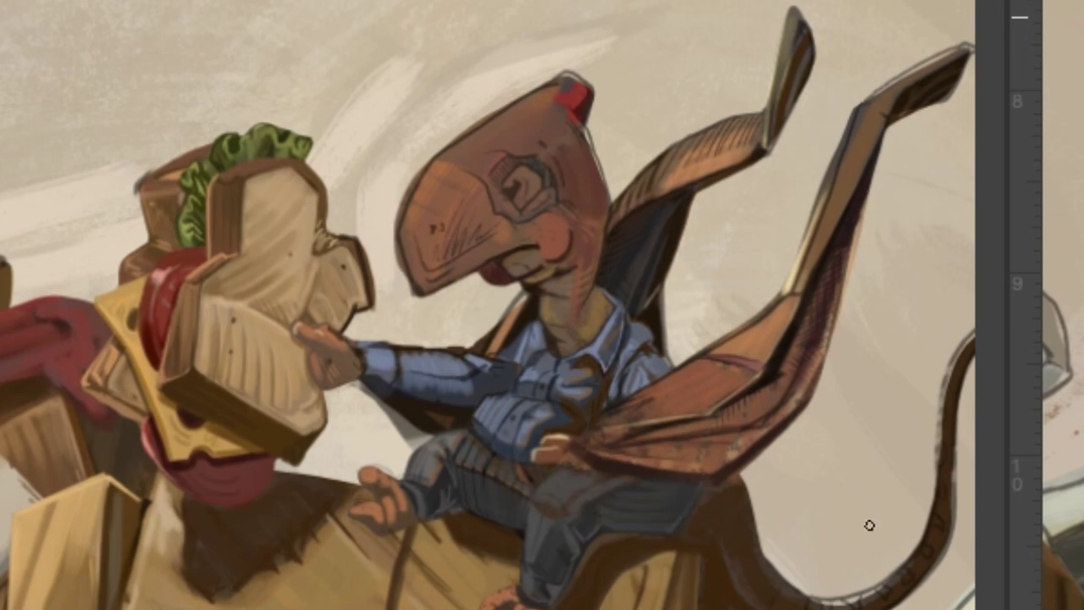
- Shade the pterosaur's tail from its base at the hip along the curve
mouse_move(679, 526)
left_mouse_down()
mouse_move(709, 479)
mouse_move(712, 523)
mouse_move(695, 520)
mouse_move(726, 528)
left_mouse_up()
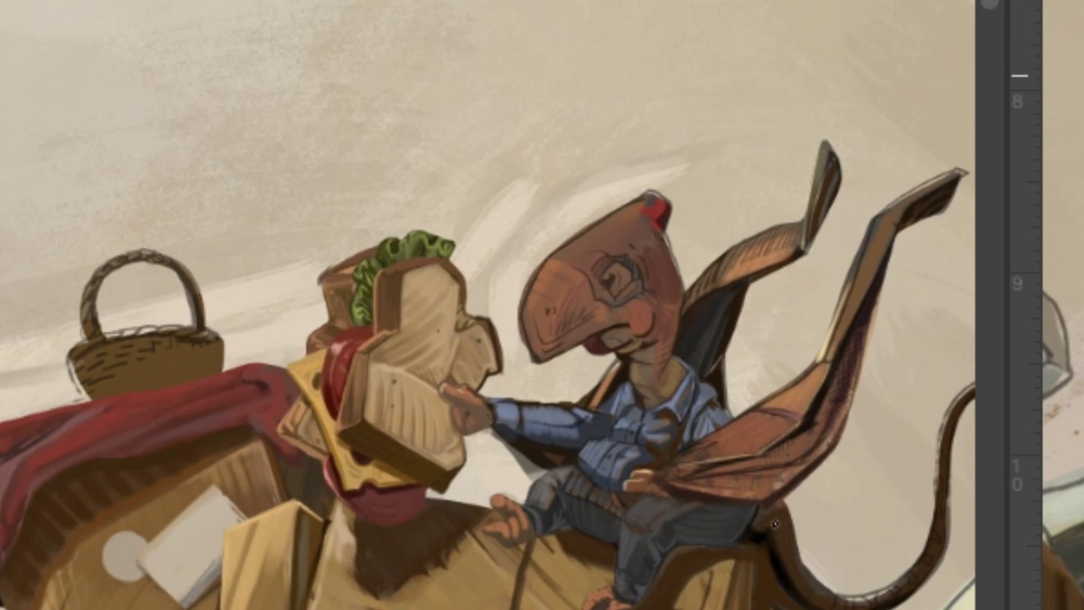
mouse_move(774, 524)
left_mouse_down()
mouse_move(845, 601)
mouse_move(940, 506)
left_mouse_up()
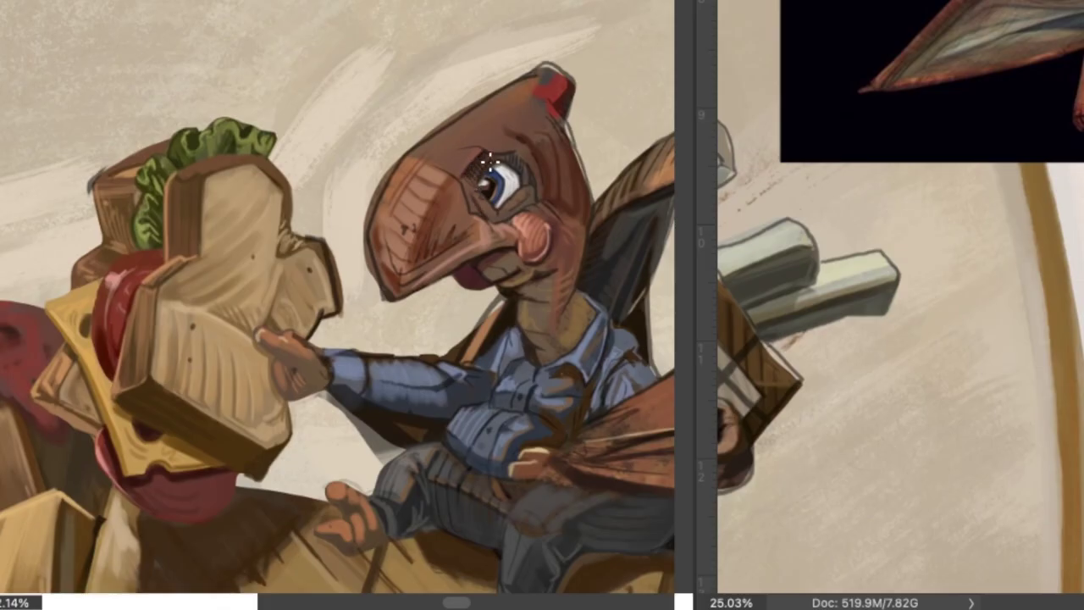
- Refine the pterosaur's brow, open mouth and jaw, and add striped wrinkles down the back of its head
mouse_move(558, 141)
left_mouse_down()
mouse_move(552, 107)
mouse_move(526, 136)
mouse_move(557, 81)
mouse_move(513, 128)
left_mouse_up()
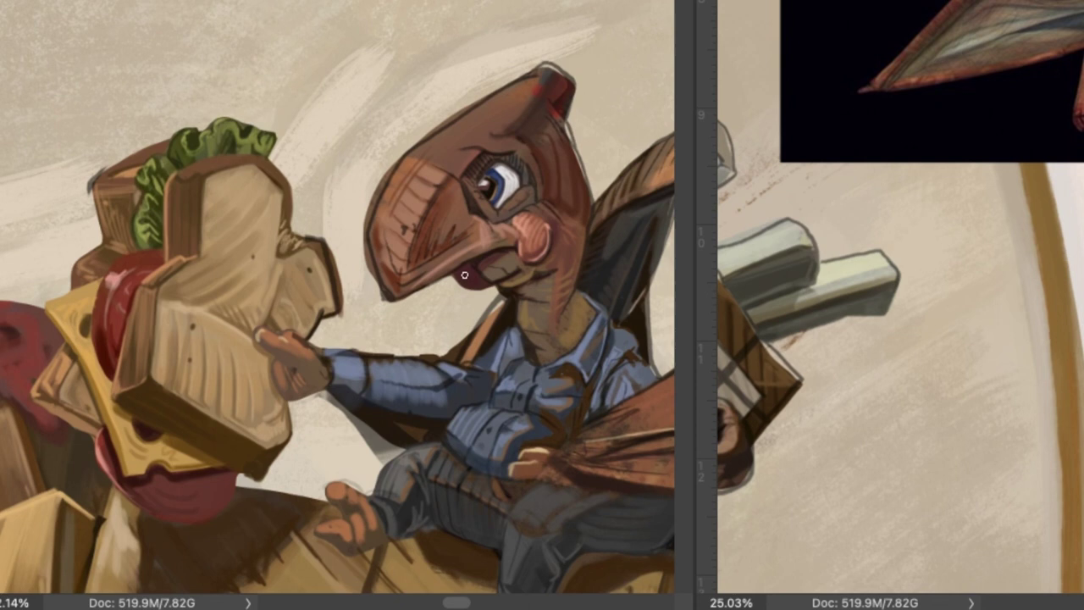
left_click_drag(491, 284, 515, 255)
mouse_move(525, 301)
left_mouse_down()
mouse_move(559, 301)
mouse_move(558, 351)
mouse_move(578, 305)
mouse_move(585, 231)
mouse_move(561, 288)
left_mouse_up()
left_click_drag(586, 222, 576, 173)
left_click_drag(571, 208, 543, 135)
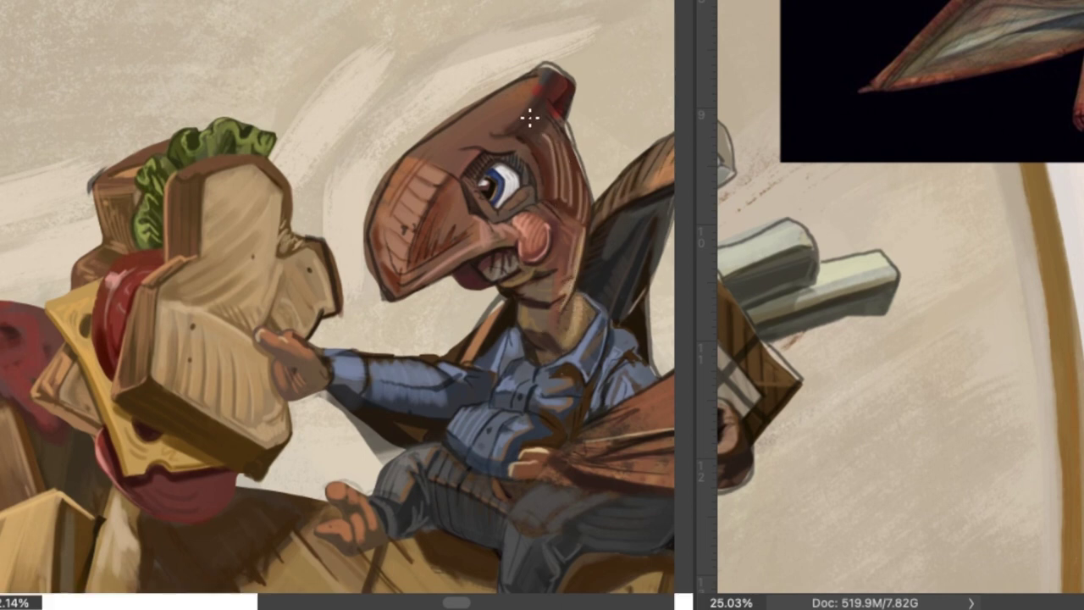
- Brush reddish brown over the pterosaur's forehead up to the crest, and glaze brown shadow over the outstretched sleeve
mouse_move(453, 127)
left_mouse_down()
mouse_move(517, 84)
mouse_move(506, 91)
left_mouse_up()
left_click_drag(465, 138, 516, 99)
left_click_drag(497, 134, 542, 76)
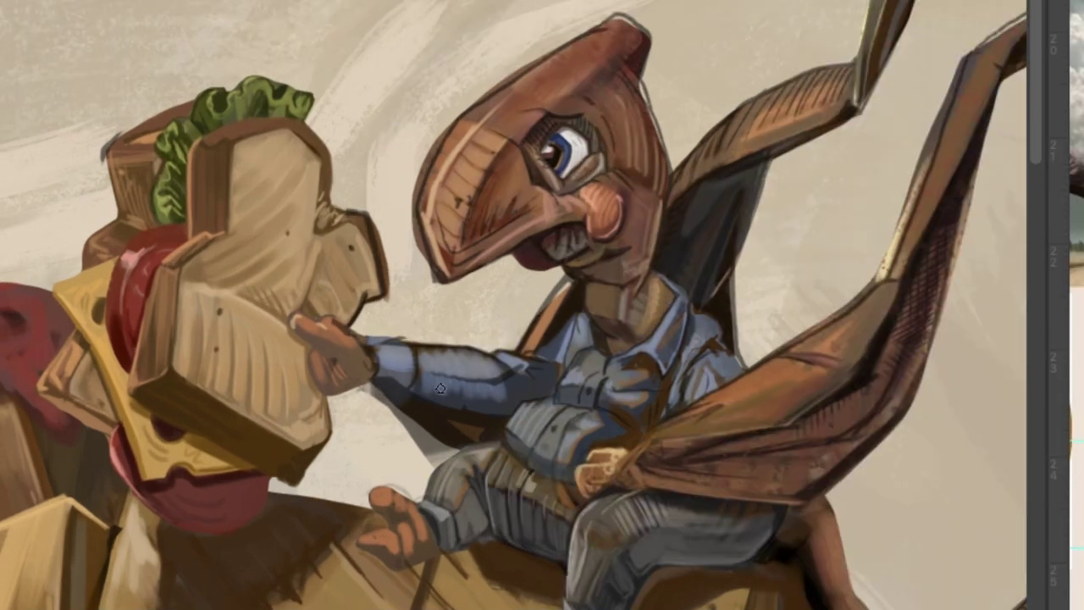
mouse_move(440, 387)
left_mouse_down()
mouse_move(552, 407)
mouse_move(503, 407)
mouse_move(489, 395)
mouse_move(501, 366)
mouse_move(542, 367)
left_mouse_up()
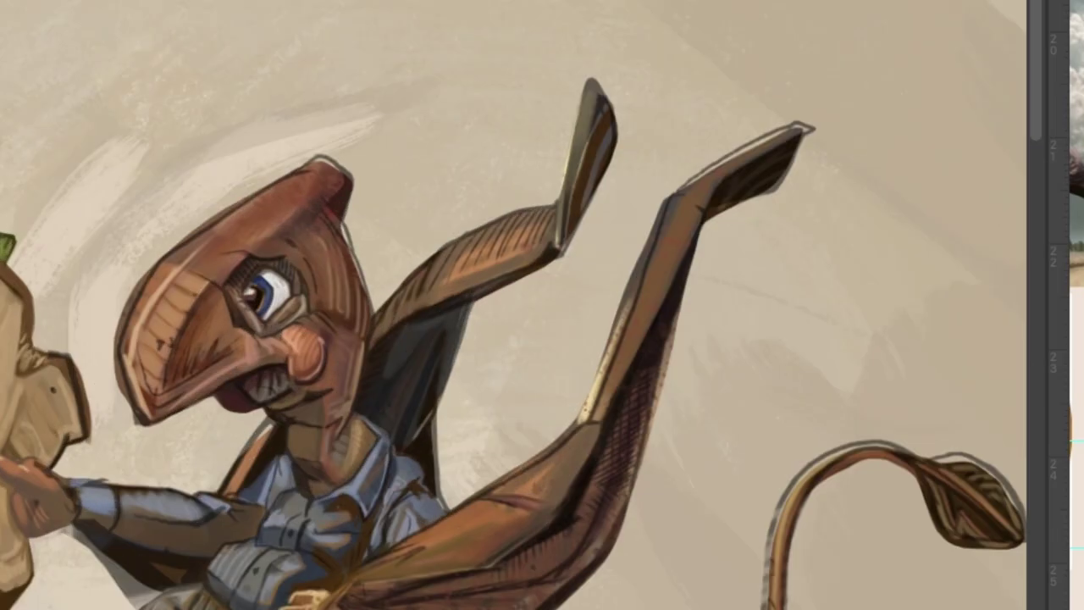
- Shade the beak's hatched area blue-grey and paint its rim and lower edge with a salmon pink sampled from the cheek
left_click(165, 391, "alt")
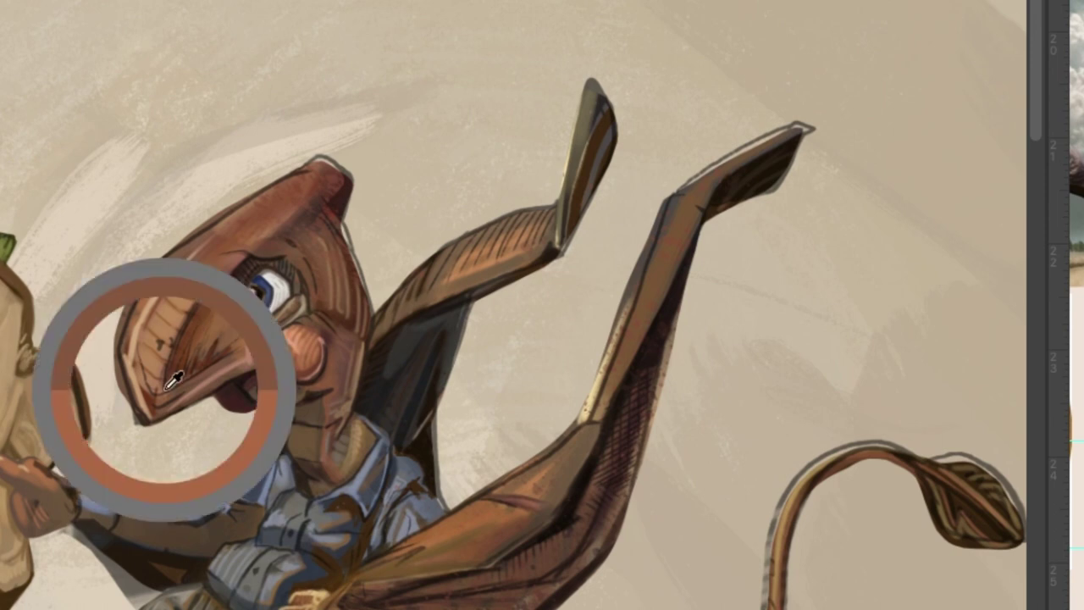
mouse_move(137, 365)
left_mouse_down()
mouse_move(179, 320)
mouse_move(149, 396)
mouse_move(186, 355)
mouse_move(236, 350)
left_mouse_up()
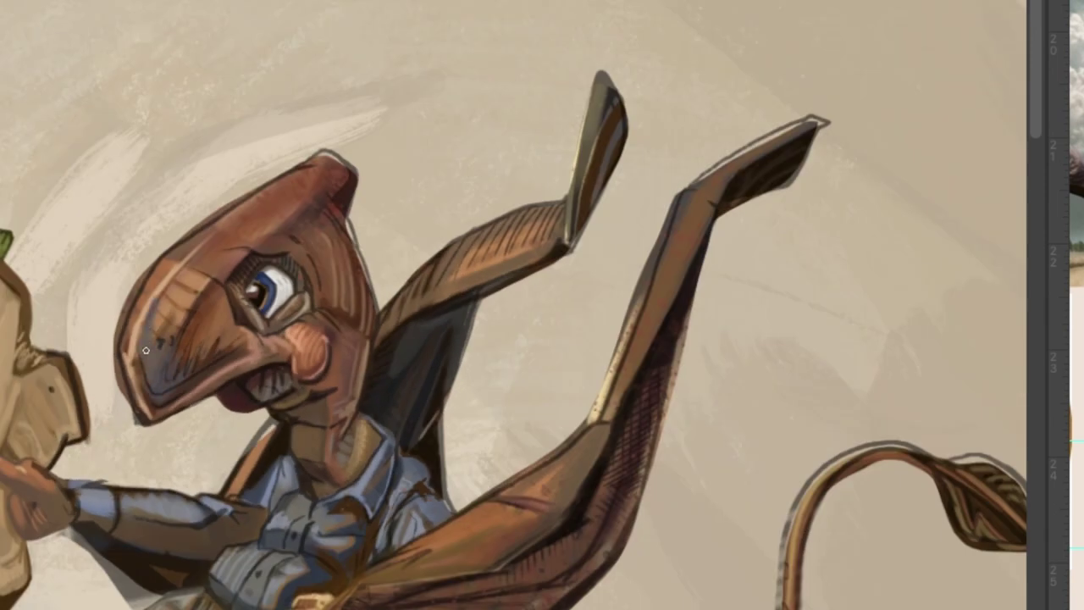
left_click(305, 334, "alt")
mouse_move(156, 411)
left_mouse_down()
mouse_move(286, 346)
mouse_move(134, 364)
mouse_move(157, 402)
mouse_move(232, 356)
left_mouse_up()
left_click_drag(126, 355, 188, 252)
mouse_move(145, 326)
left_mouse_down()
mouse_move(235, 240)
mouse_move(215, 255)
left_mouse_up()
- Paint salmon-orange strokes over the pterosaur's forehead and crest and down the back of its head to the cheek
left_click_drag(152, 305, 309, 190)
mouse_move(212, 247)
left_mouse_down()
mouse_move(276, 219)
mouse_move(343, 159)
left_mouse_up()
left_click_drag(333, 215, 364, 324)
key("ctrl+z")
left_click_drag(324, 262, 342, 391)
mouse_move(348, 337)
left_mouse_down()
mouse_move(338, 378)
mouse_move(338, 344)
left_mouse_up()
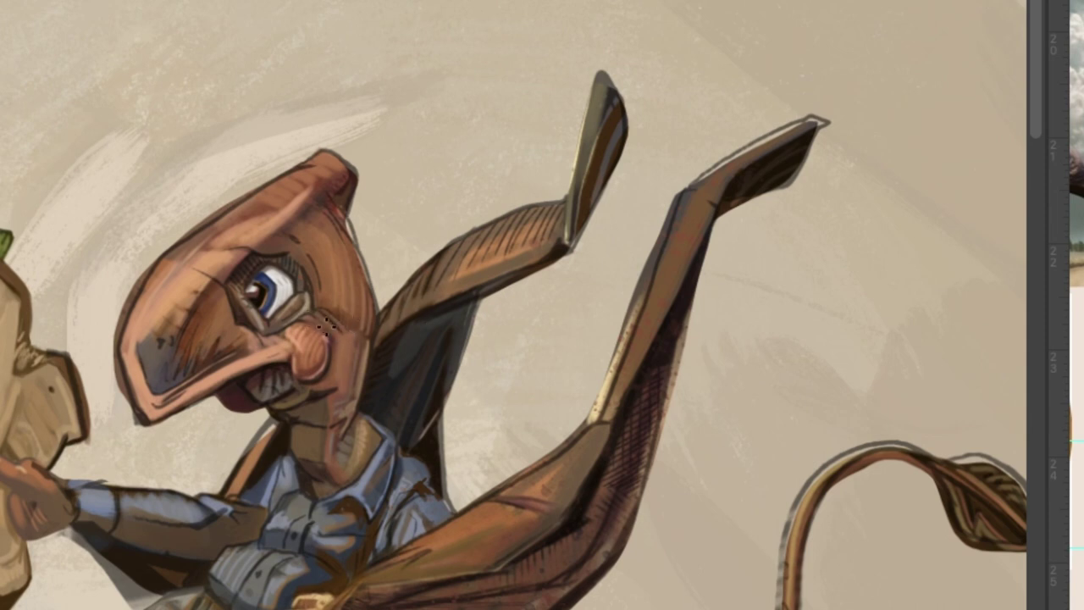
- Paint the back of the pterosaur's head with a skin tone sampled below its cheek
left_click(336, 375, "alt")
left_click_drag(348, 222, 373, 322)
left_click_drag(347, 190, 341, 208)
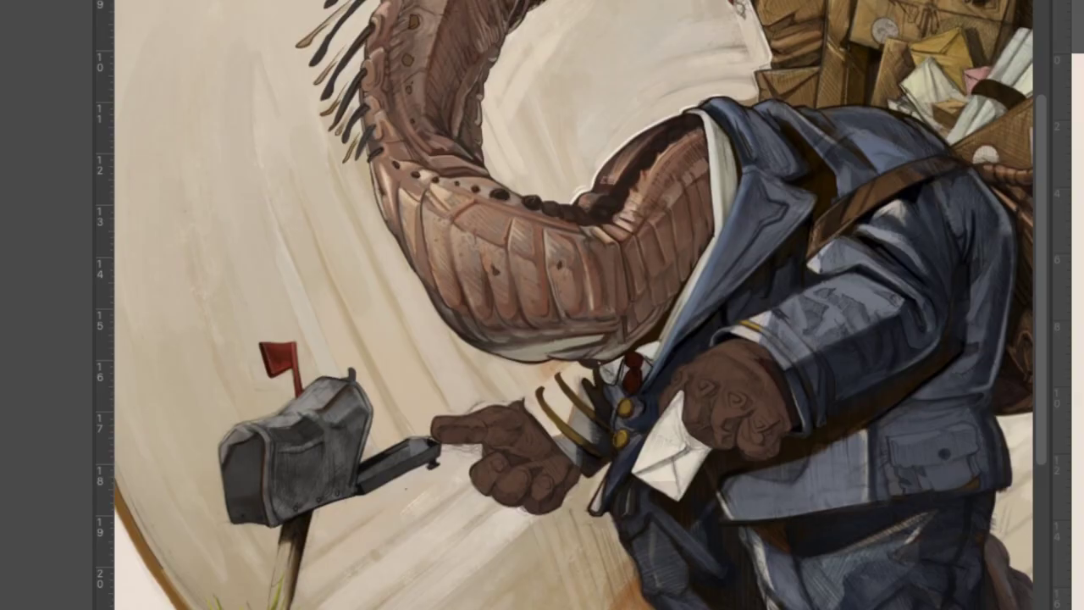
- Touch up the pointing hand's lower fingers and the envelope-holding hand, sampling browns from the neck and that hand
mouse_move(544, 507)
left_mouse_down()
mouse_move(578, 469)
mouse_move(544, 511)
left_mouse_up()
key("ctrl+r")
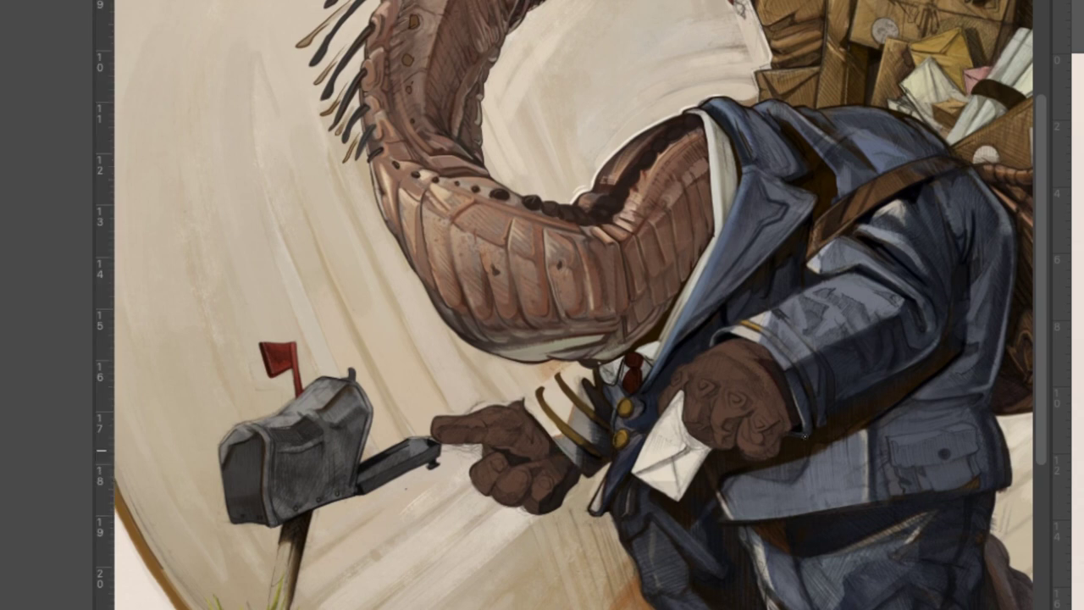
key("ctrl+r")
left_click_drag(766, 447, 775, 445)
left_click(474, 54, "alt")
left_click(783, 382, "alt")
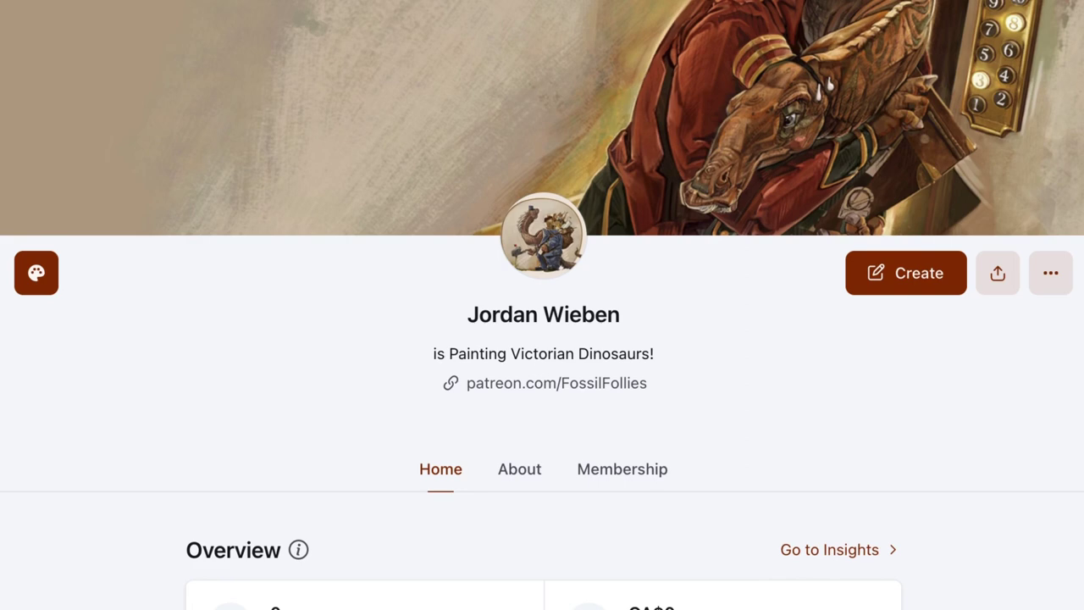
- Switch to the Fossil Follies Patreon page and browse its dinosaur painting posts back to August 2022
scroll(1019, 538, "down", 12)
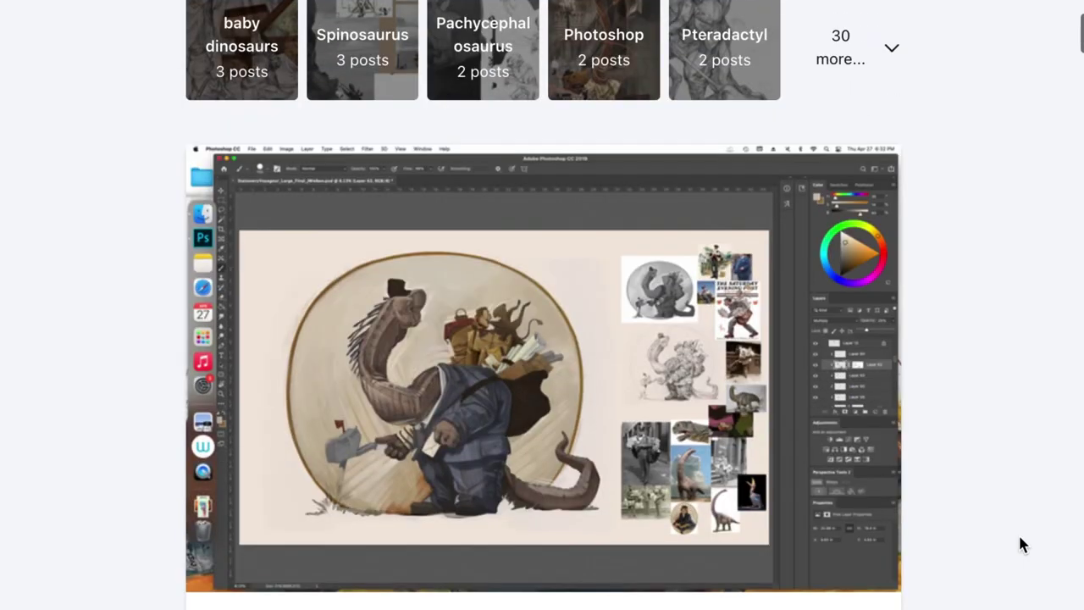
scroll(1019, 542, "down", 8)
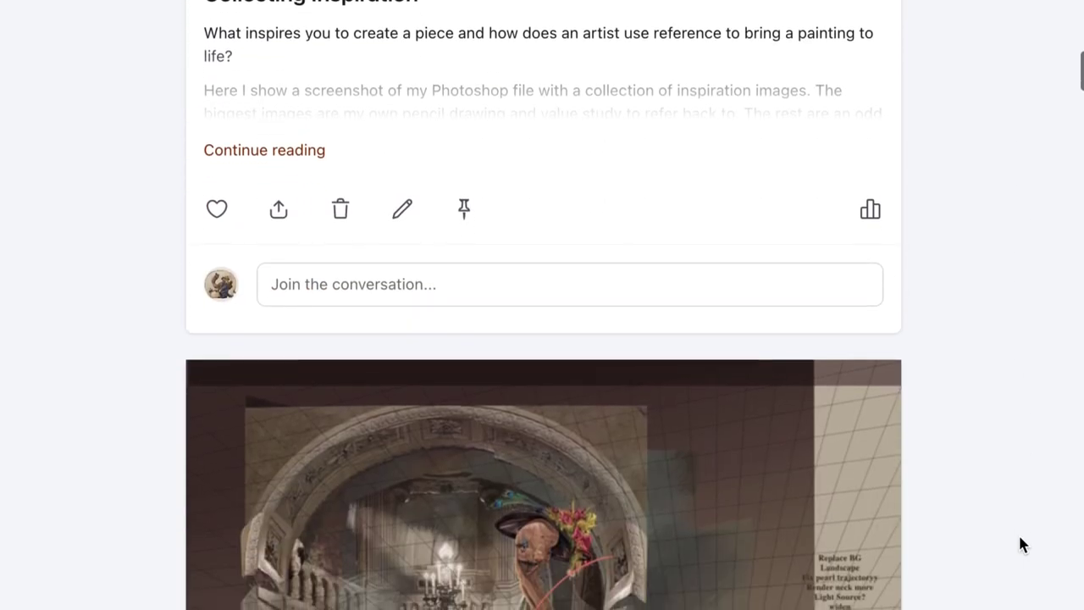
scroll(1020, 542, "down", 10)
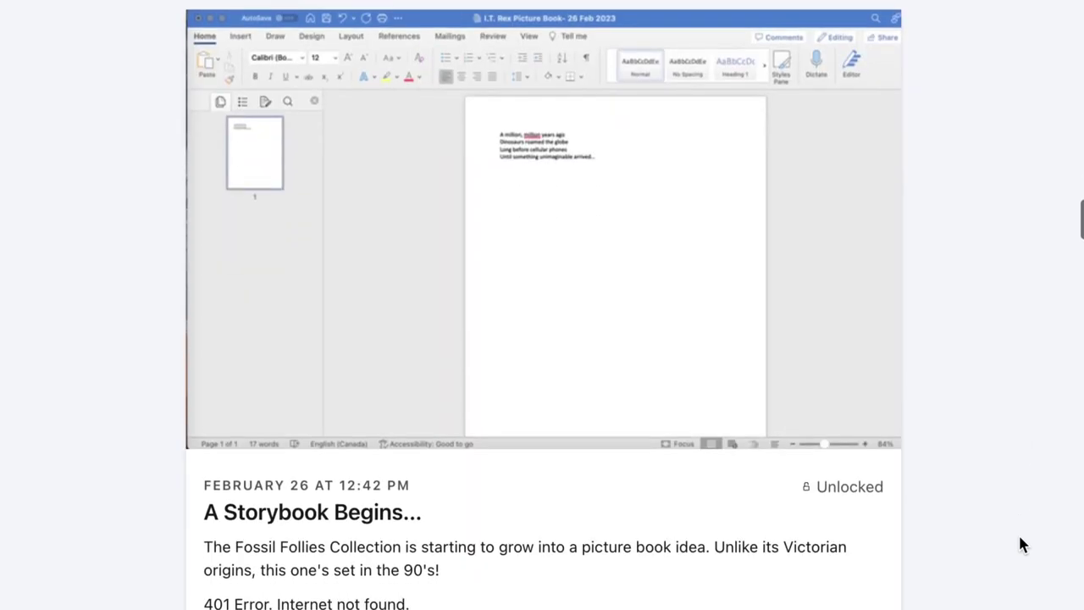
scroll(1019, 544, "up", 2)
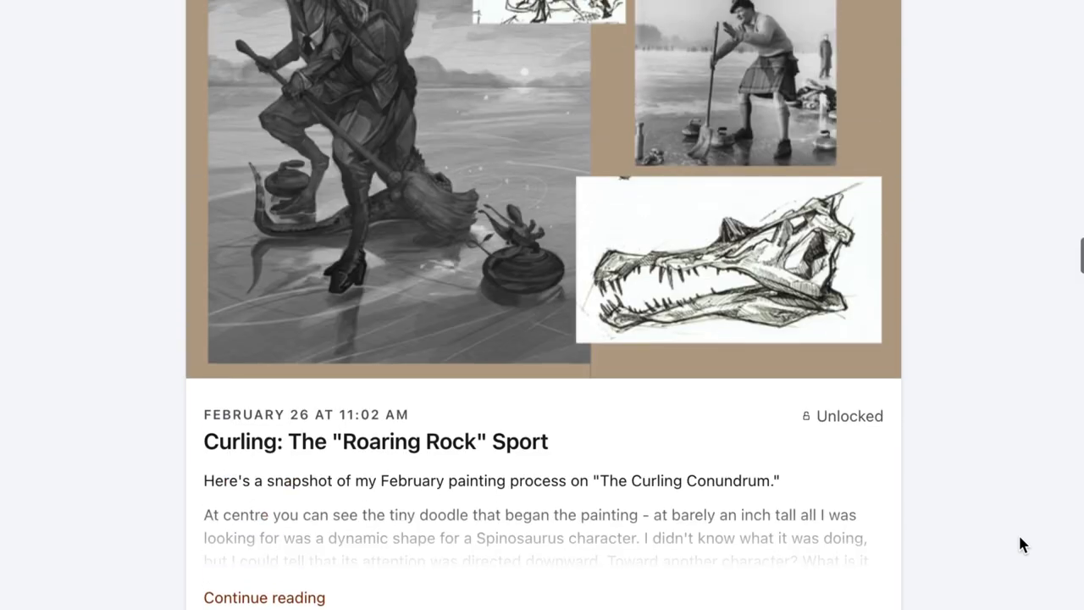
scroll(1019, 544, "down", 6)
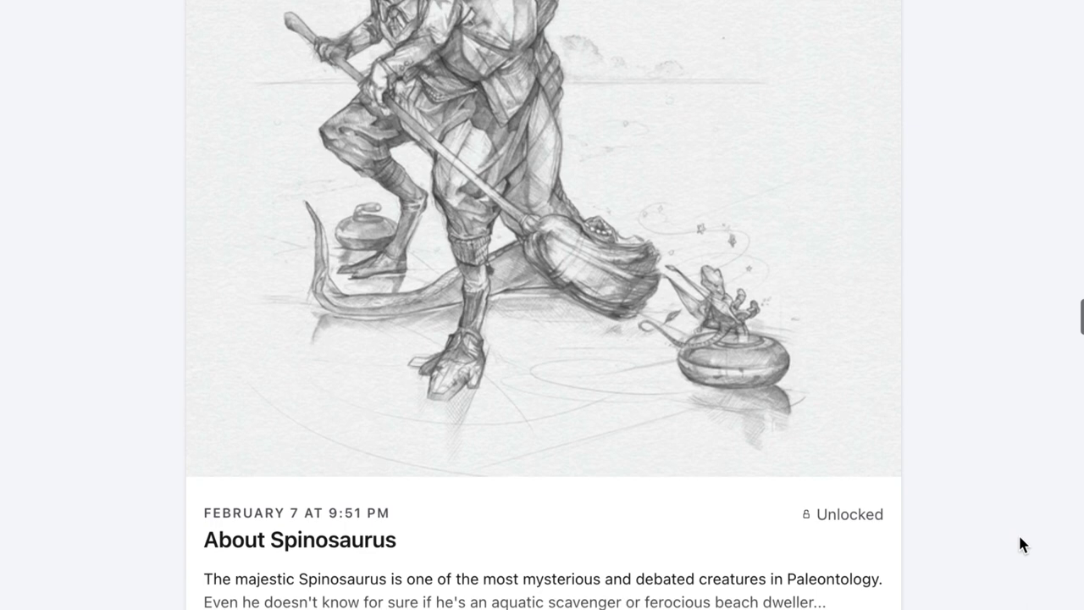
scroll(1019, 544, "down", 12)
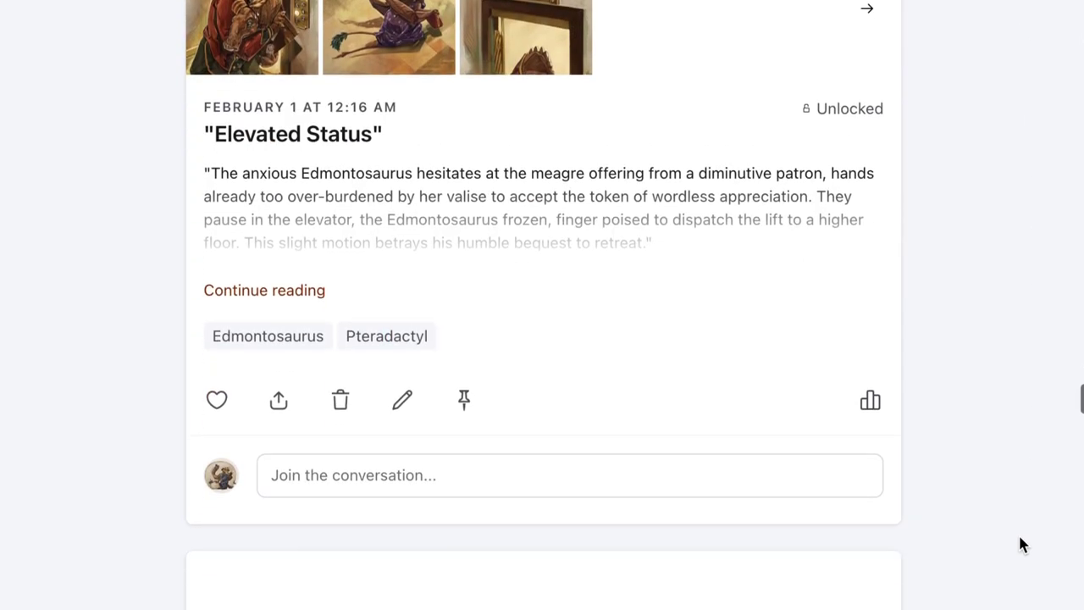
scroll(1020, 543, "down", 15)
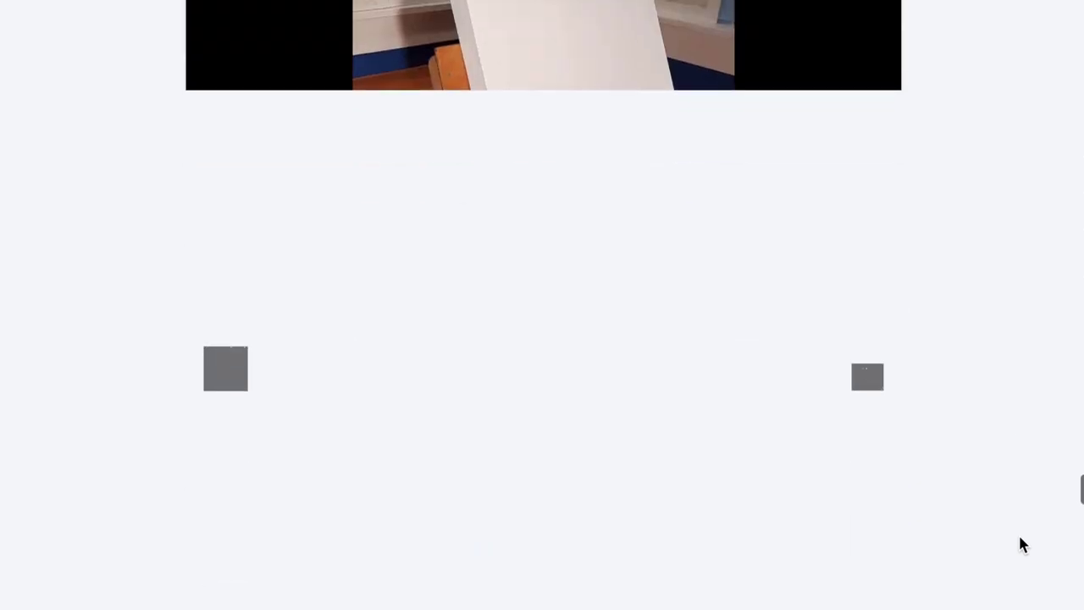
scroll(1019, 538, "down", 15)
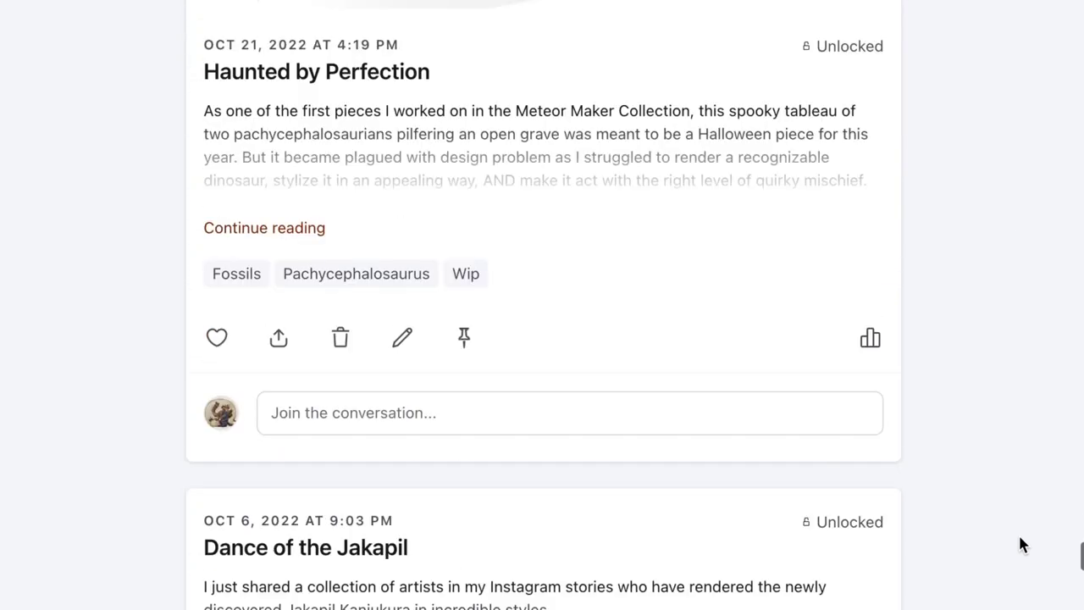
scroll(1020, 544, "down", 8)
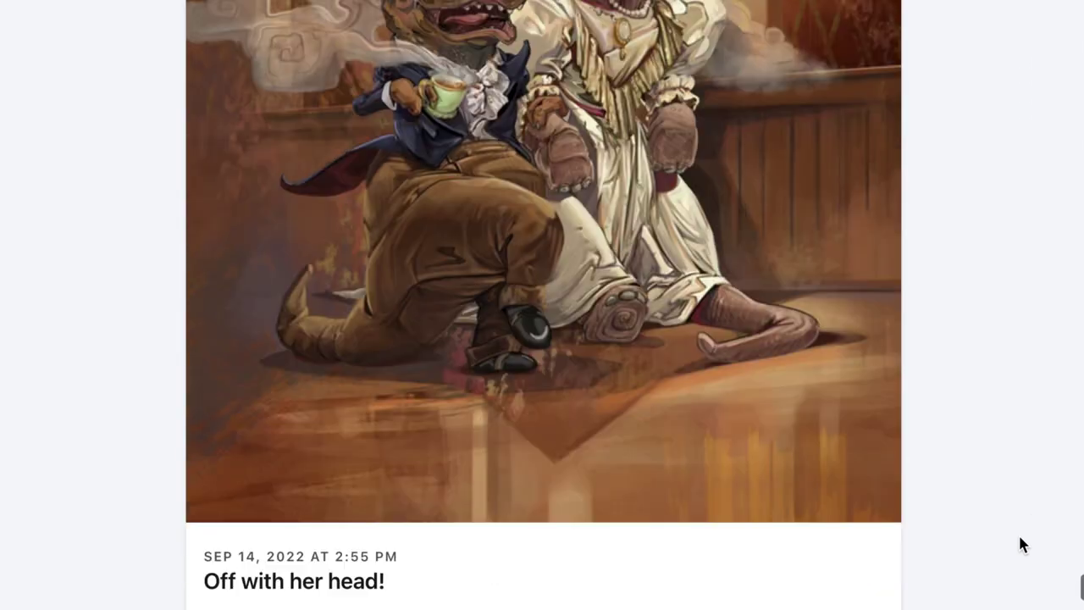
scroll(1021, 545, "down", 8)
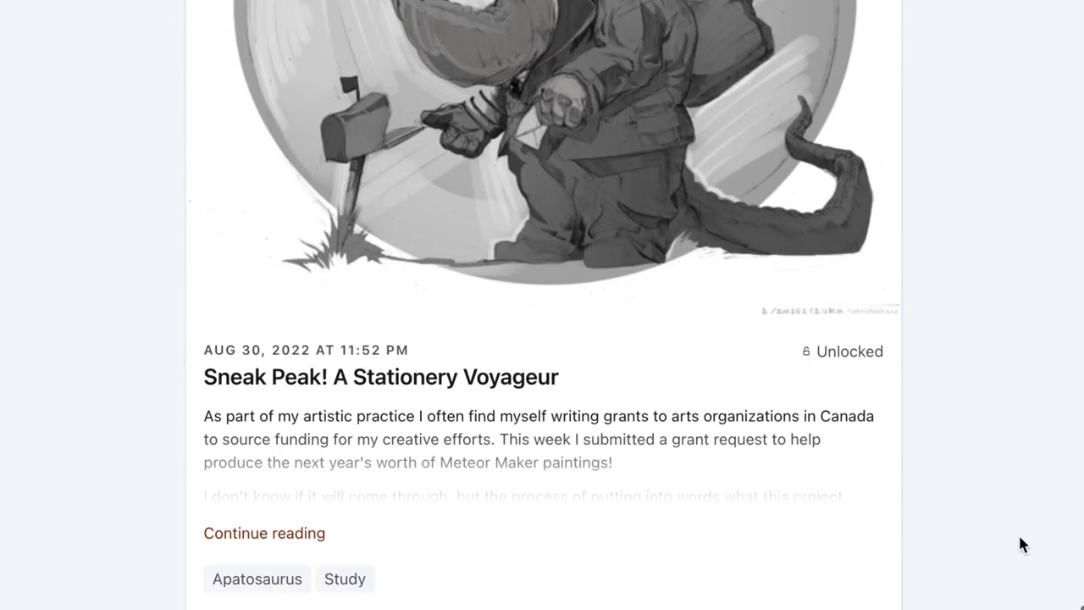
scroll(1020, 544, "down", 10)
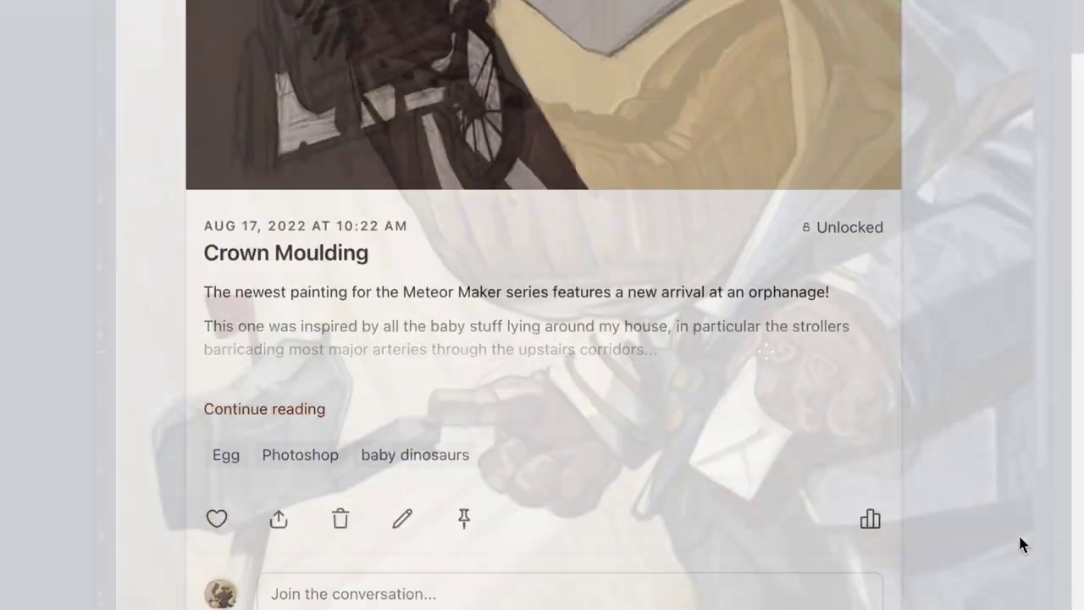
scroll(1020, 544, "down", 10)
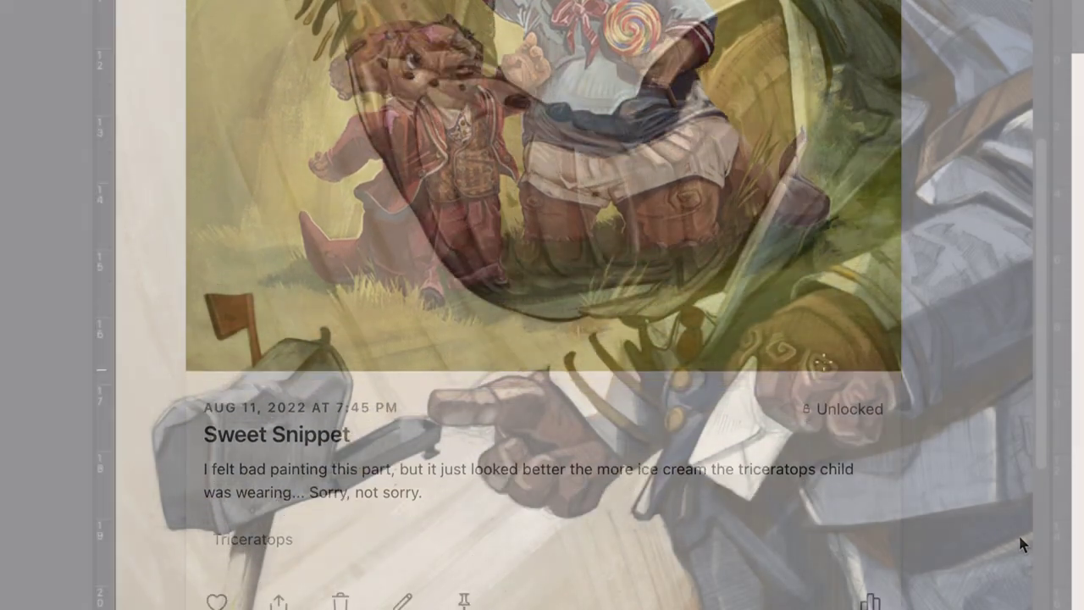
scroll(1020, 544, "down", 3)
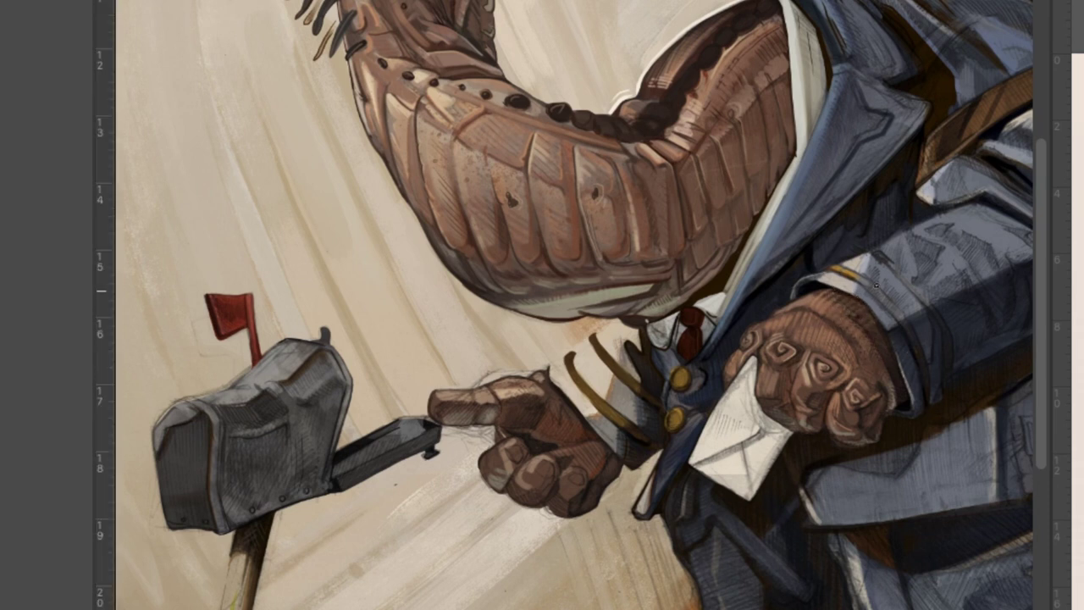
- Shade the back and first knuckle of the hand holding the envelope with brown hatching strokes
left_click(897, 404, "alt")
key("ctrl+shift+z")
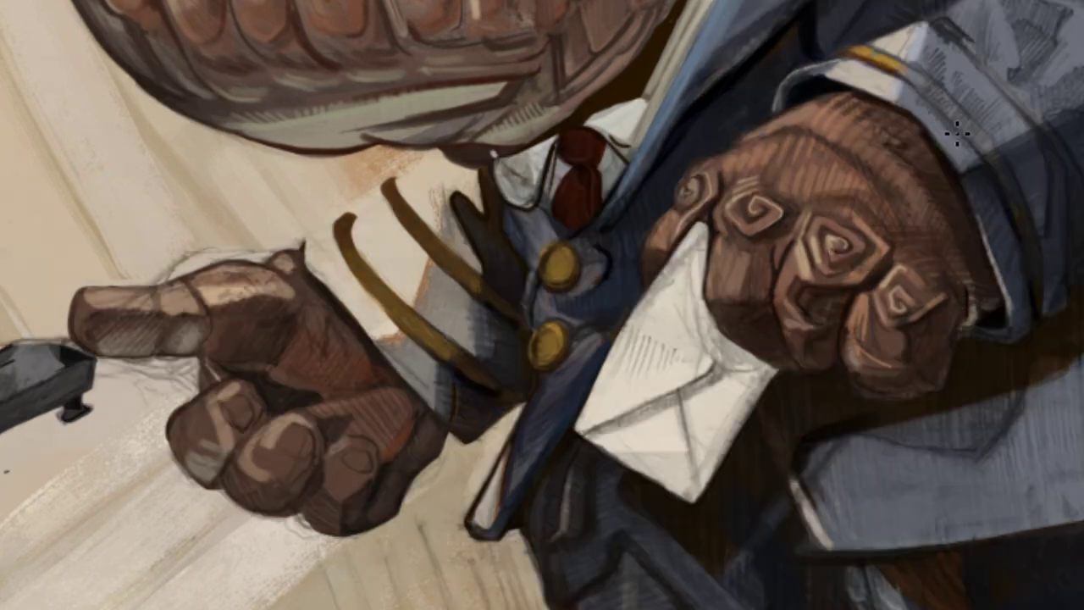
mouse_move(845, 108)
left_mouse_down()
mouse_move(906, 131)
mouse_move(927, 181)
left_mouse_up()
left_click_drag(671, 241, 722, 179)
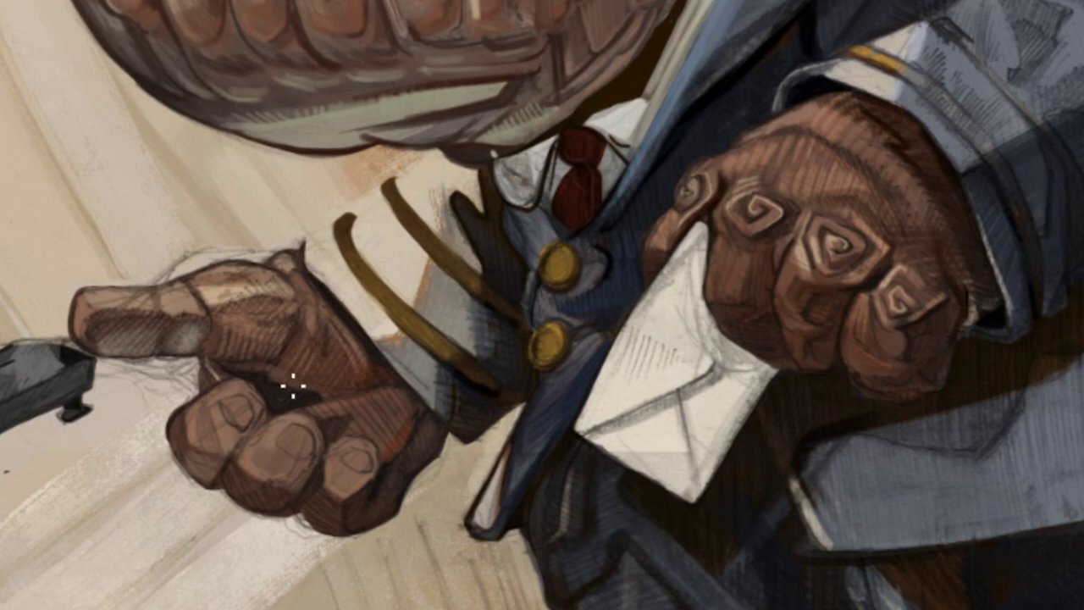
- Brush brown shading over the pointing hand's palm and the folded fingers beneath it
left_click_drag(326, 358, 306, 393)
mouse_move(366, 427)
left_mouse_down()
mouse_move(373, 397)
mouse_move(396, 437)
mouse_move(405, 400)
mouse_move(330, 428)
mouse_move(320, 482)
left_mouse_up()
left_click_drag(286, 429, 227, 439)
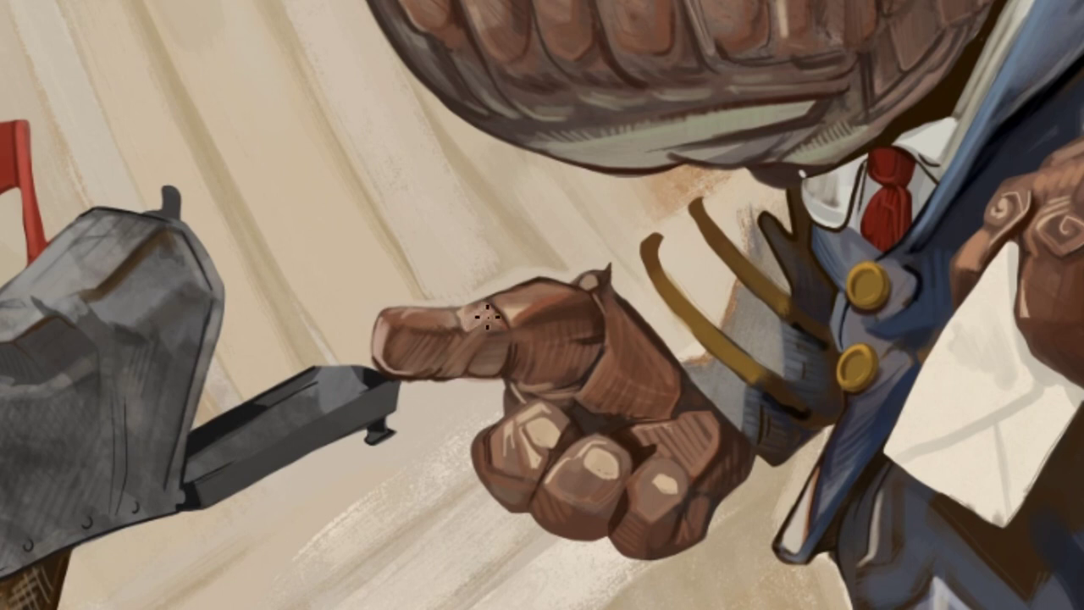
- Paint pale pink highlights along the upper edge of the pointing finger, from the thumb base to the fingertip
left_click_drag(550, 286, 569, 308)
left_click_drag(500, 302, 595, 285)
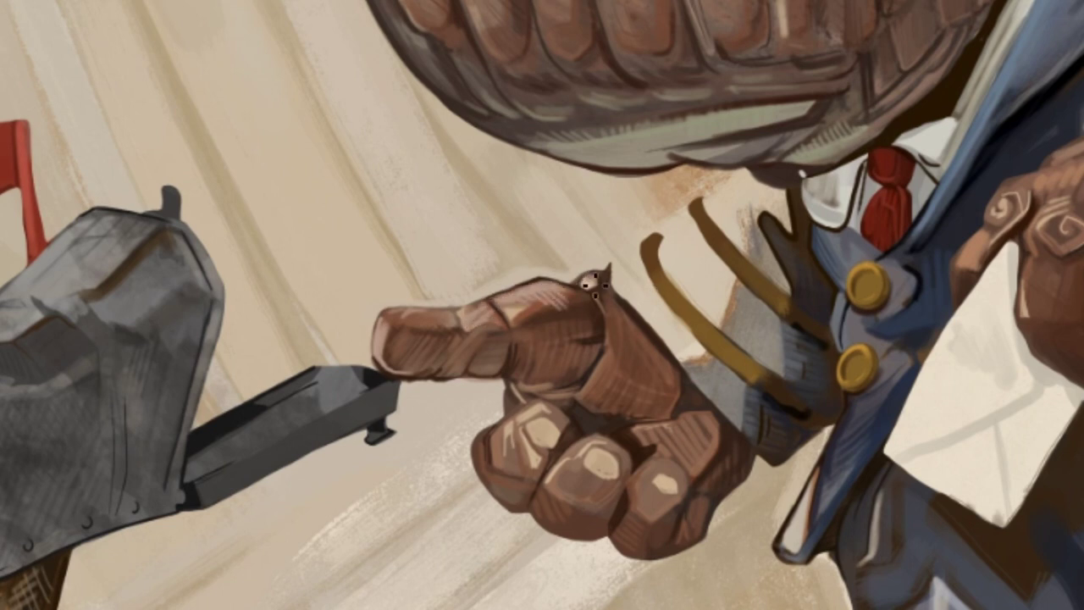
left_click_drag(506, 297, 537, 287)
mouse_move(430, 311)
left_mouse_down()
mouse_move(392, 311)
mouse_move(426, 312)
mouse_move(375, 337)
left_mouse_up()
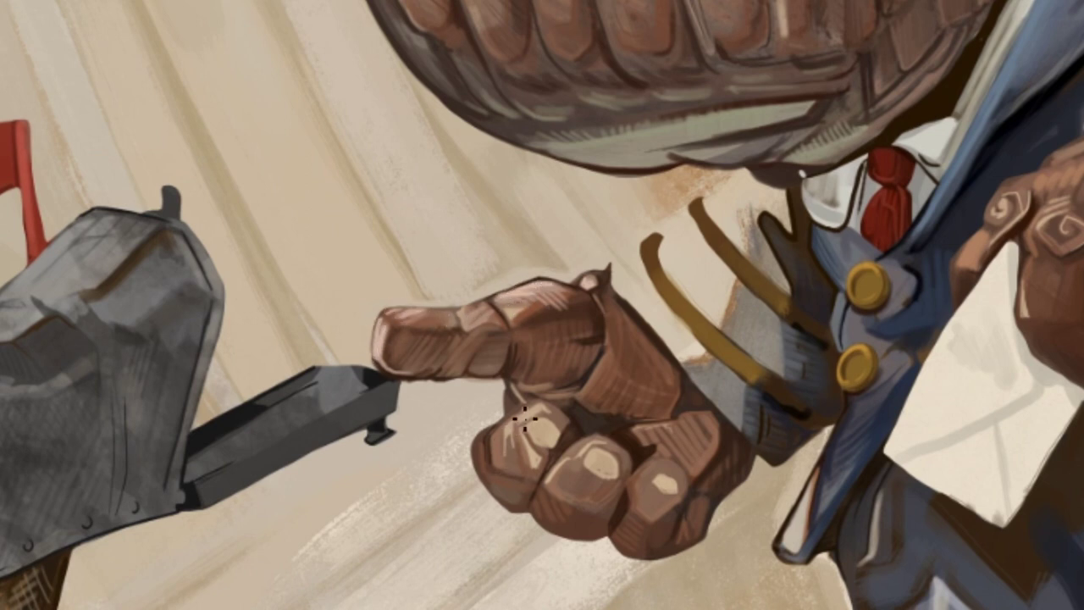
- Add pinkish highlights to the pointing hand's folded knuckles and along the crease above them
left_click_drag(495, 433, 497, 462)
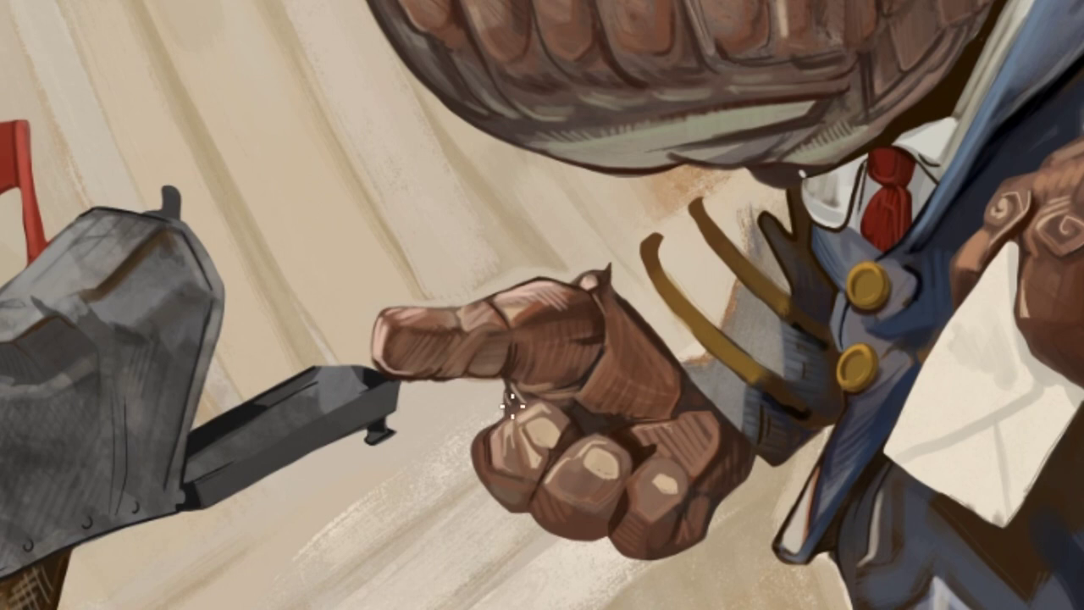
left_click_drag(565, 403, 626, 387)
left_click_drag(555, 398, 619, 395)
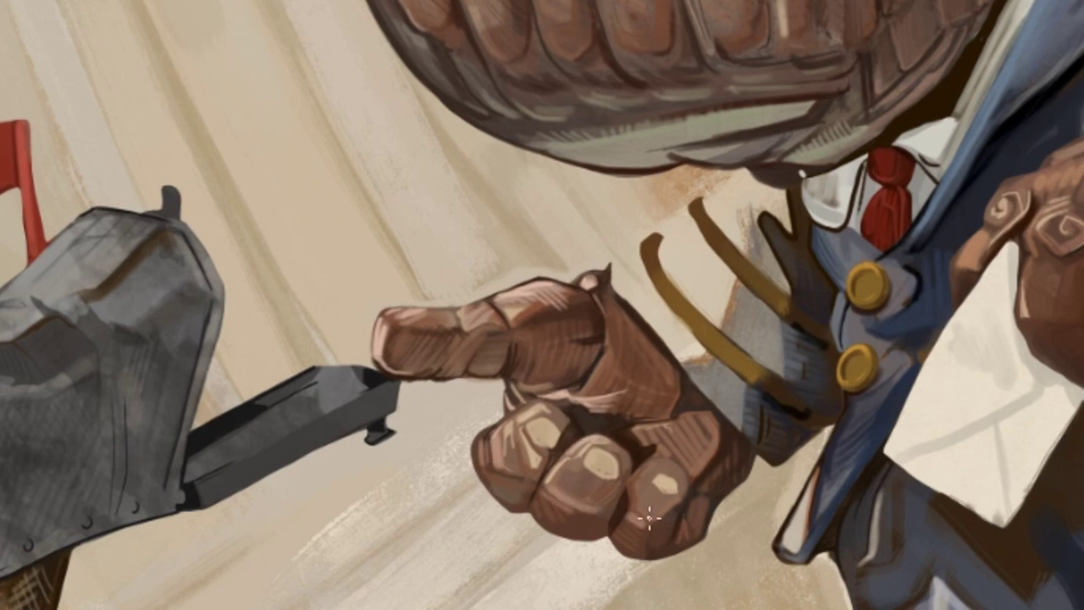
left_click_drag(651, 477, 640, 504)
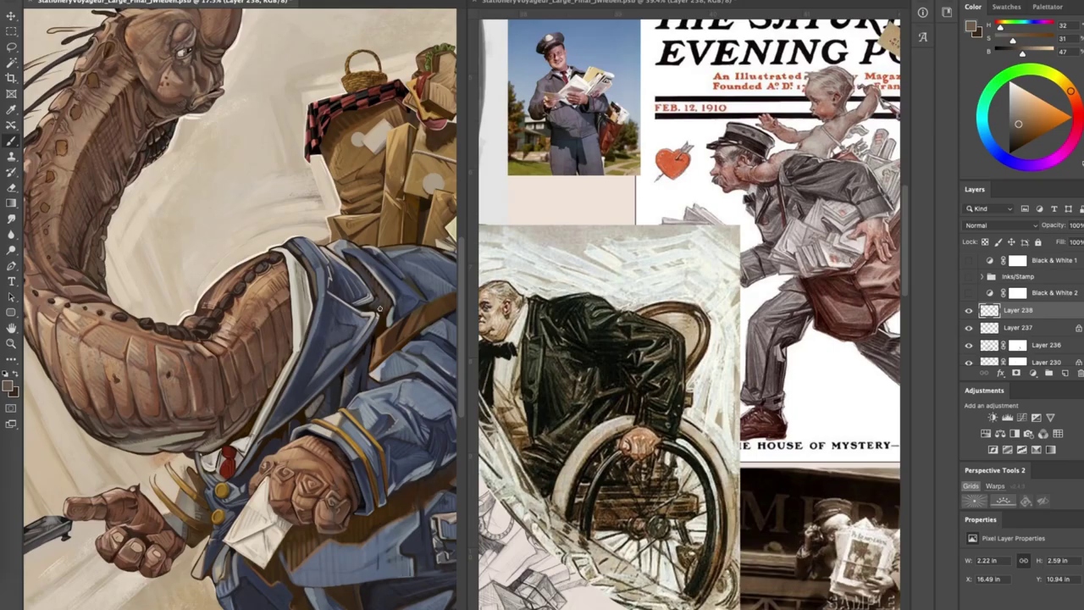
- Paint a pale beige highlight on the coat's upper lapel and a stroke at its lower end using sampled colours
left_click(298, 320, "alt")
mouse_move(325, 305)
left_mouse_down()
mouse_move(302, 364)
mouse_move(313, 341)
left_mouse_up()
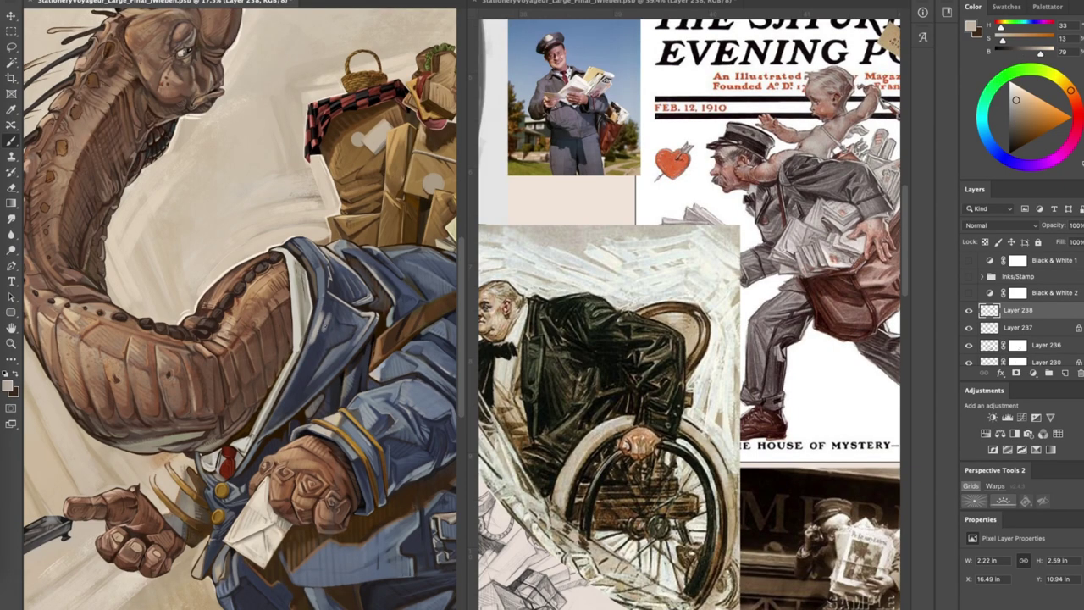
left_click(331, 297, "alt")
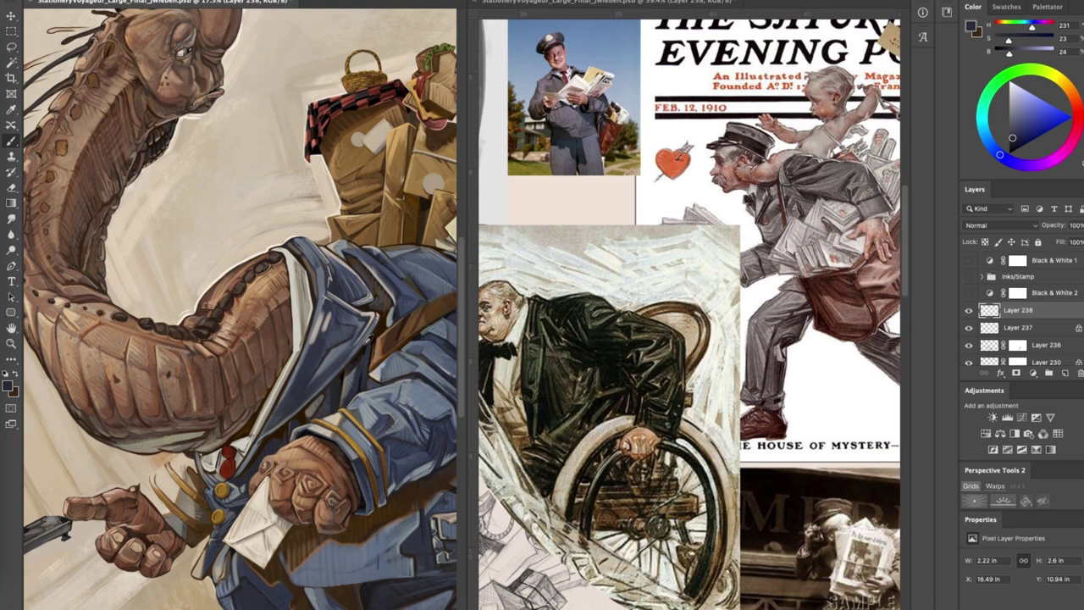
left_click(368, 340, "alt")
key("super+z")
left_click(285, 421, "alt")
left_click_drag(292, 410, 276, 427)
- Deepen the middle and inner part of the blue lapel with dark navy strokes sampled from the coat
left_click(343, 365, "alt")
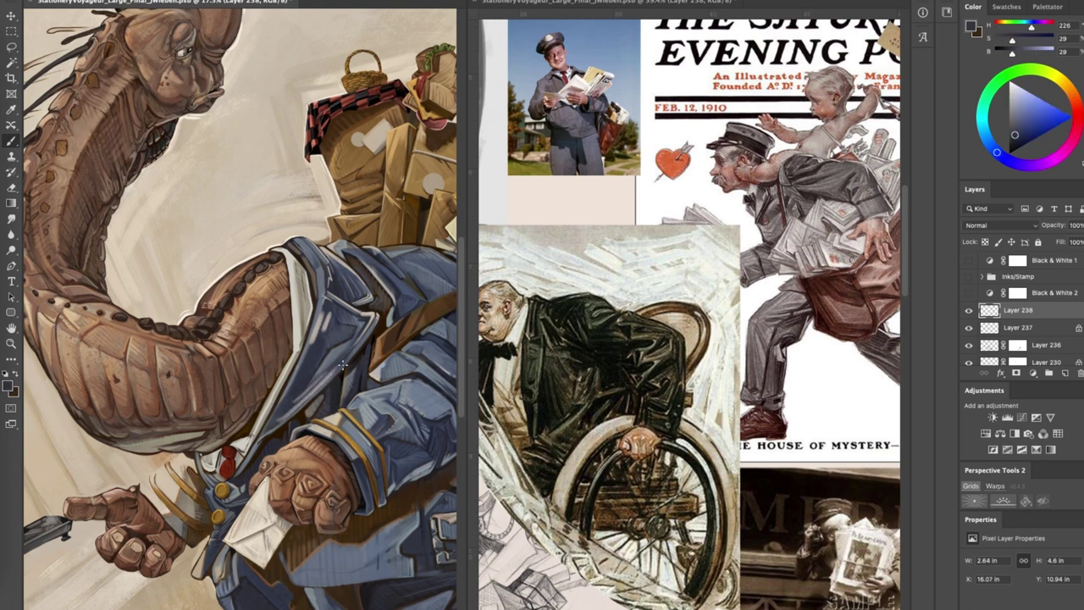
left_click(337, 370, "alt")
left_click_drag(329, 382, 351, 357)
scroll(343, 359, "up", 5)
left_click(345, 355, "alt")
left_click_drag(358, 312, 339, 356)
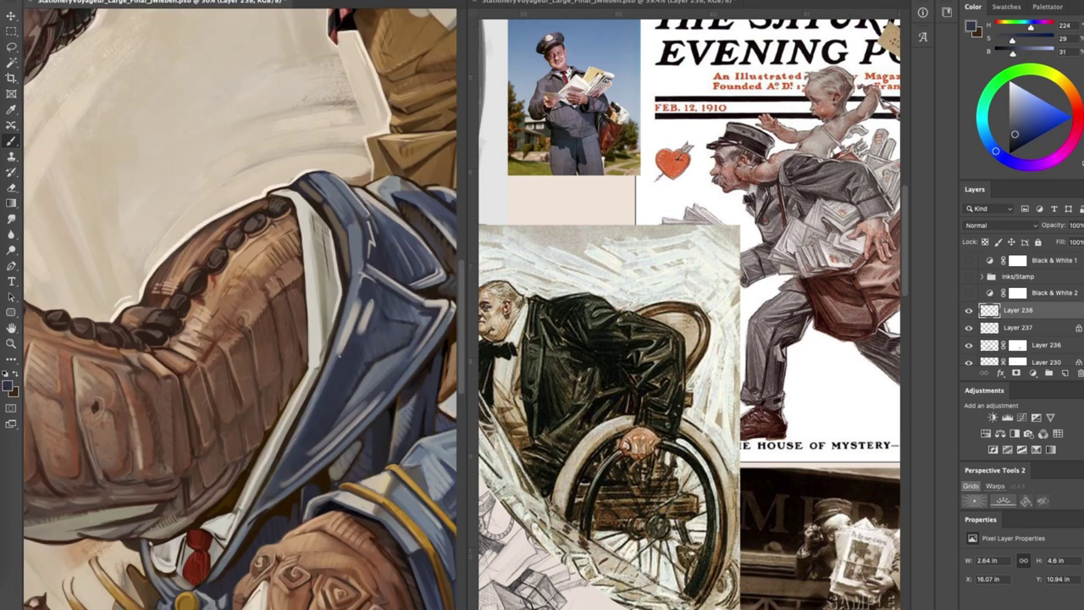
- Paint light grey-blue strokes along the lapel's inner edge, starting from a colour sampled on the sleeve cuff
key("x")
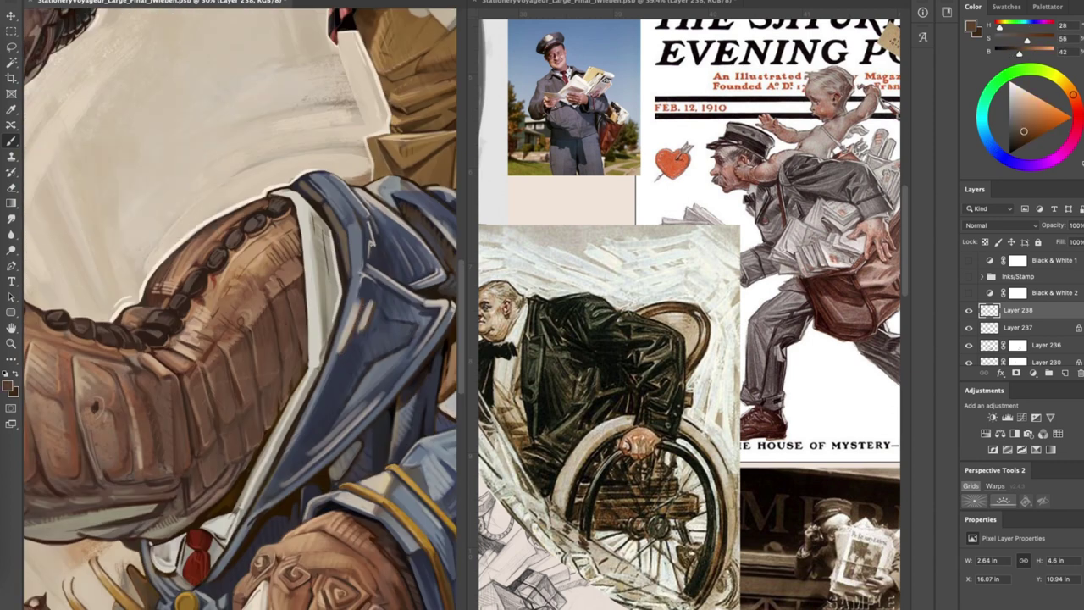
scroll(463, 298, "up", 1)
left_click(391, 525, "alt")
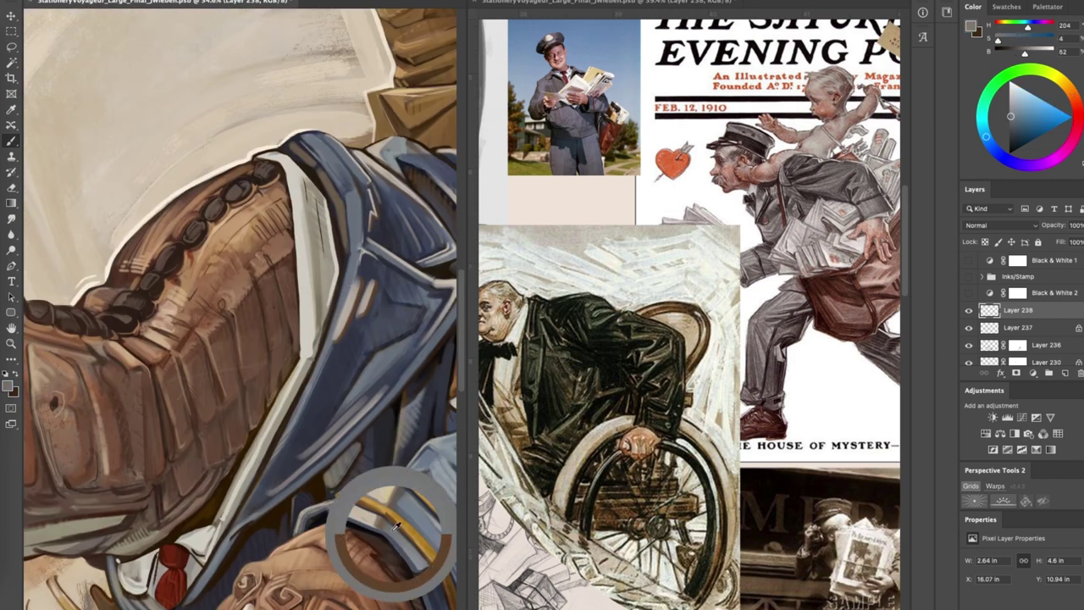
left_click_drag(329, 351, 349, 233)
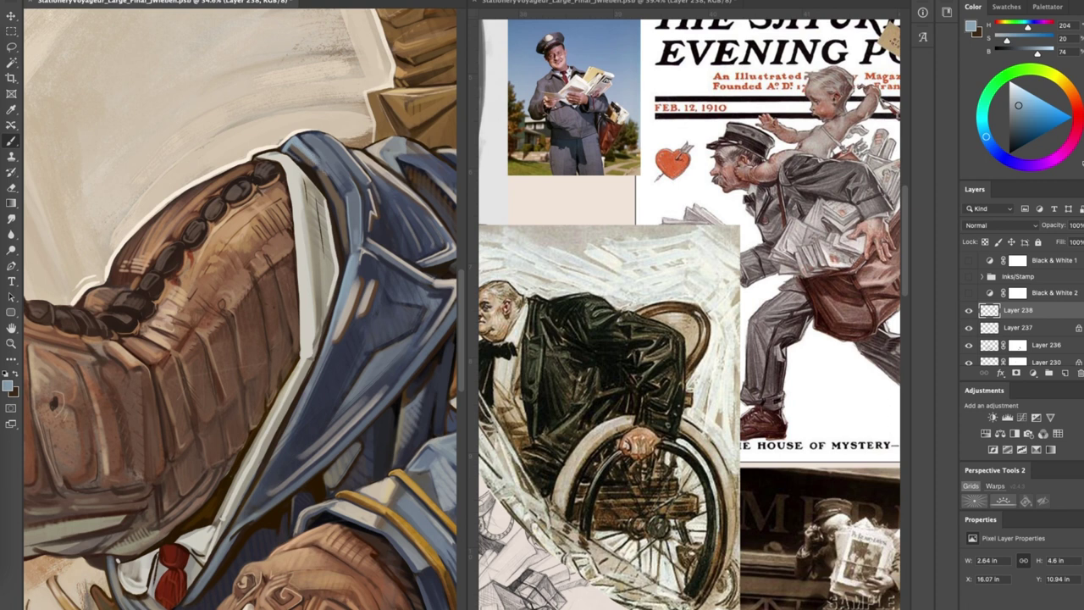
scroll(275, 324, "down", 10)
scroll(275, 324, "up", 6)
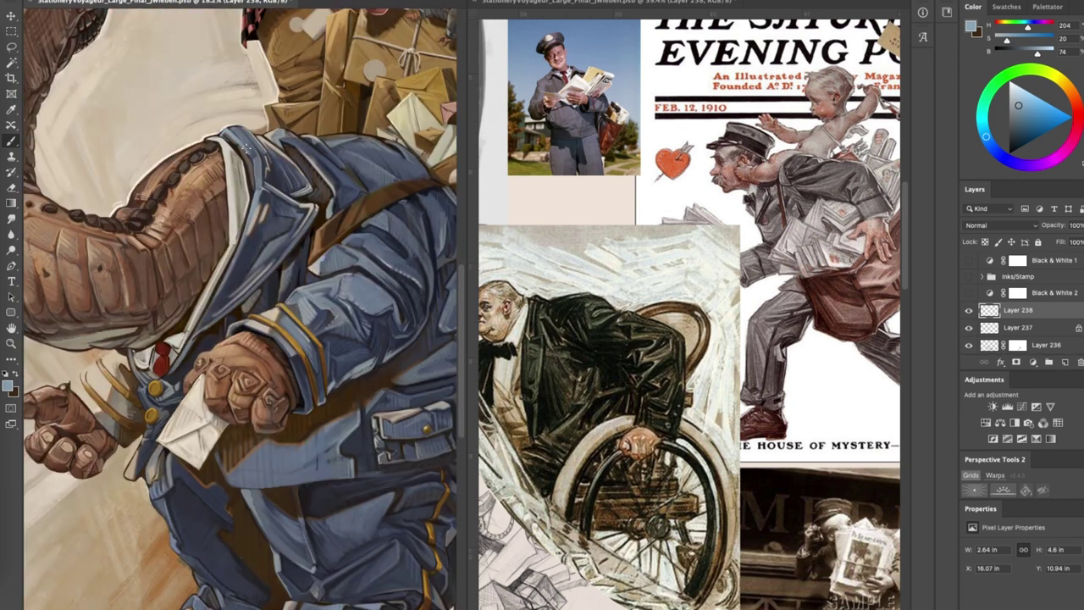
- Add light grey-blue accents to the upper lapel and collar, checking them against the whole figure
scroll(284, 168, "up", 5)
mouse_move(275, 159)
left_mouse_down()
mouse_move(292, 203)
mouse_move(265, 199)
left_mouse_up()
scroll(275, 178, "down", 8)
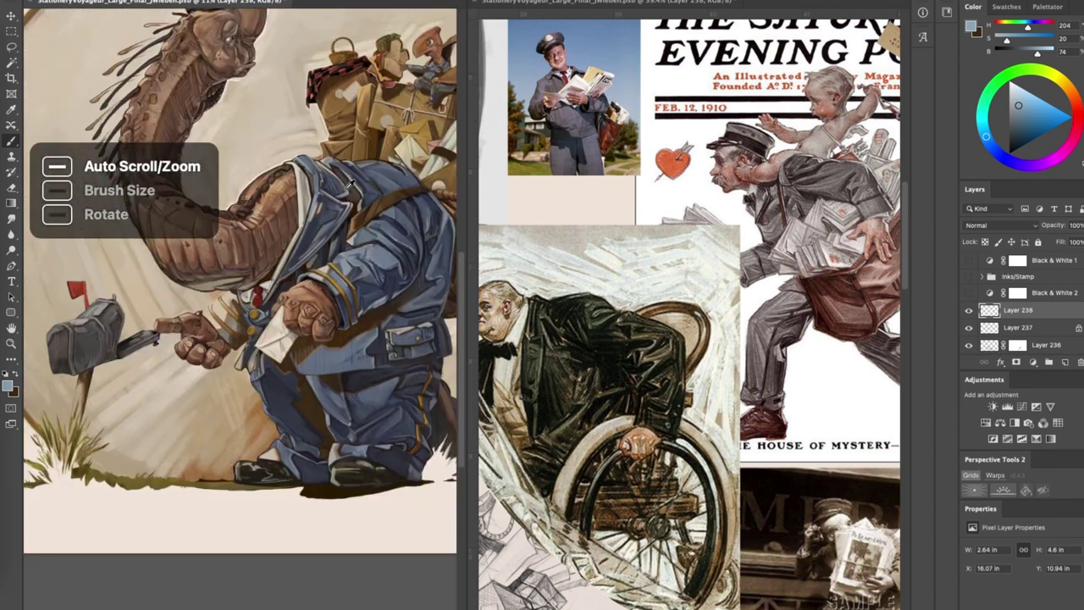
scroll(284, 153, "up", 6)
mouse_move(275, 135)
left_mouse_down()
mouse_move(283, 178)
mouse_move(284, 143)
mouse_move(266, 191)
mouse_move(282, 218)
left_mouse_up()
scroll(279, 212, "down", 8)
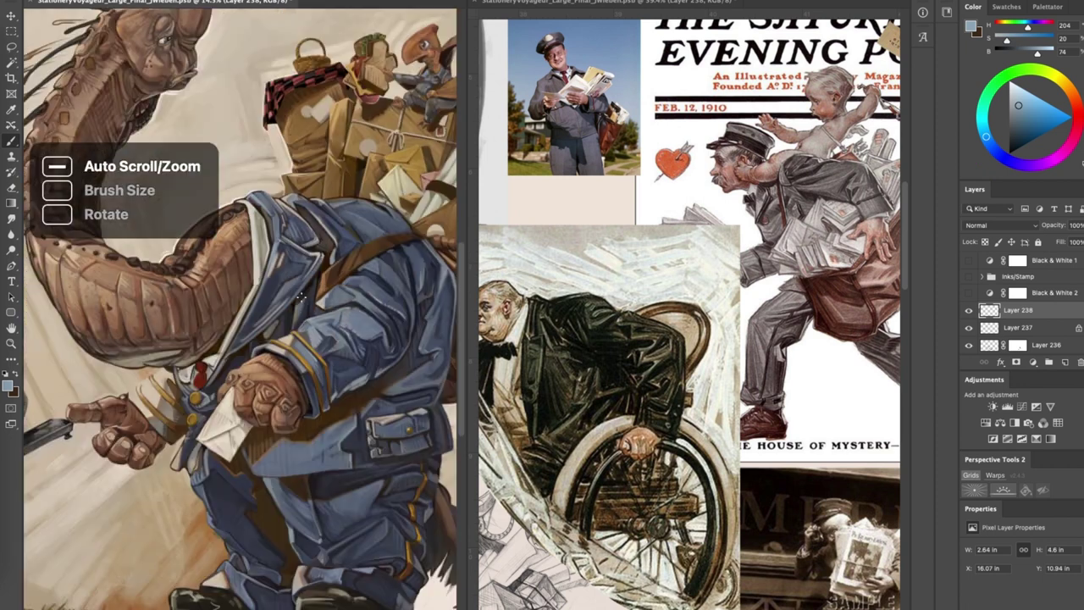
- Shade the lapel's broad face with a very dark navy sampled from the coat
scroll(254, 279, "up", 8)
left_click(254, 279, "alt")
scroll(246, 292, "down", 4)
scroll(246, 292, "up", 6)
left_click_drag(239, 295, 305, 222)
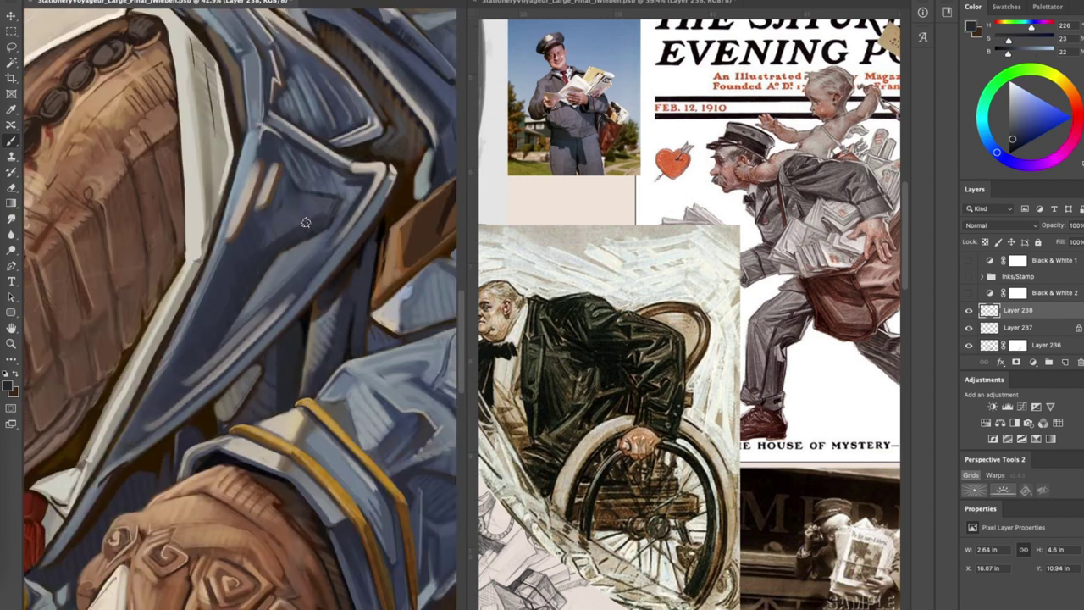
- Paint mid-blue strokes over the lapel's lower face, followed by a muted brown stroke near its inner edge, using colours sampled from the lapel
left_click(220, 292, "alt")
left_click_drag(215, 327, 271, 239)
left_click_drag(205, 340, 202, 309)
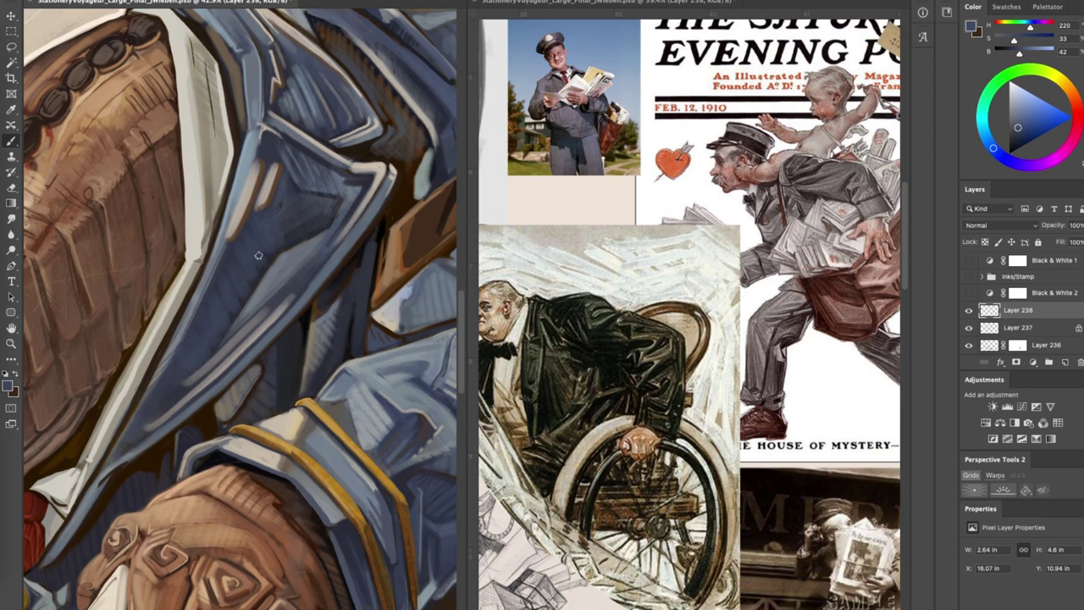
left_click(241, 218, "alt")
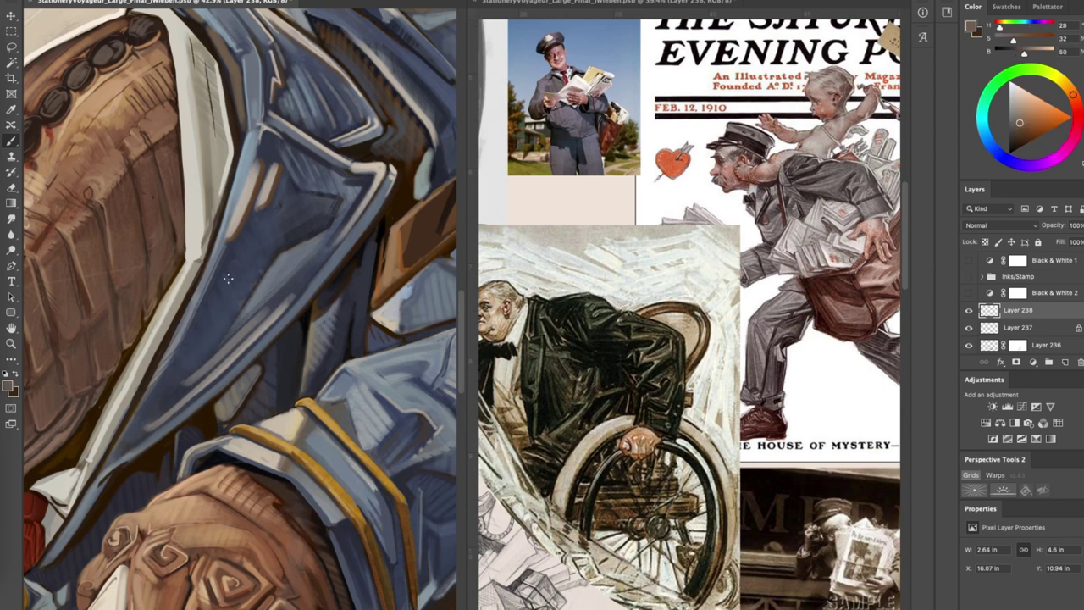
left_click_drag(222, 277, 224, 245)
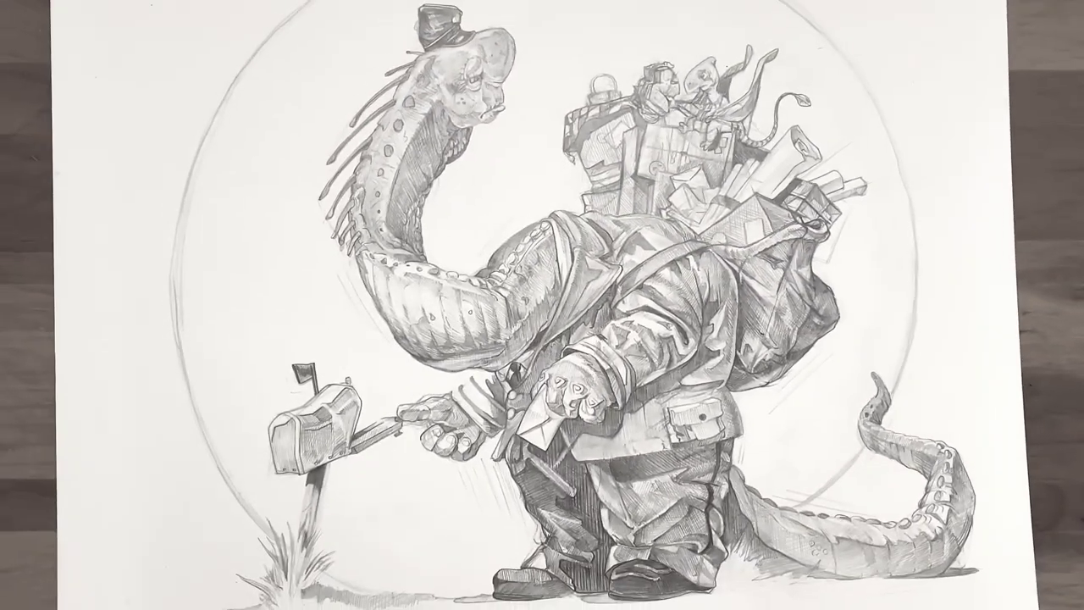
- Turn on the hidden layers one after another, working up the stack from Layer 45 above the Sandwhich layer
scroll(939, 313, "up", 5)
left_click(939, 318)
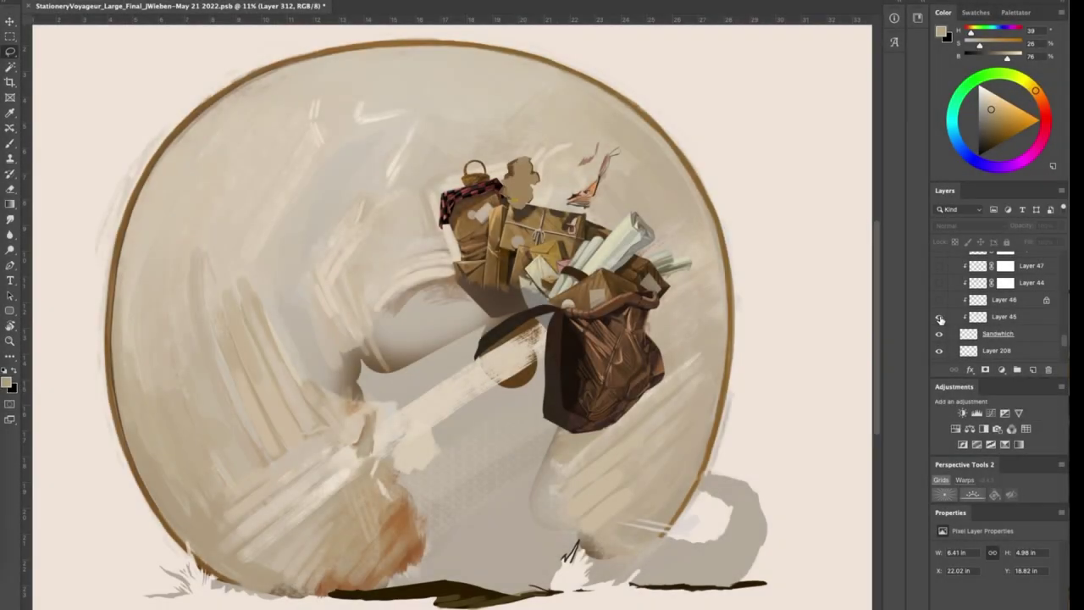
scroll(938, 324, "up", 5)
left_click(939, 325)
scroll(939, 329, "up", 5)
left_click(938, 331)
scroll(939, 339, "up", 5)
left_click(939, 344)
scroll(939, 325, "up", 3)
left_click_drag(938, 345, 940, 278)
scroll(939, 322, "up", 5)
left_click(939, 335)
scroll(939, 336, "up", 5)
left_click(939, 337)
scroll(939, 322, "up", 4)
left_click_drag(939, 337, 939, 273)
- Make the hidden layers through the middle of the stack visible up to Layer989, bringing back the painted dinosaur, uniform and mailbox
scroll(939, 339, "up", 5)
scroll(939, 338, "up", 5)
scroll(939, 339, "up", 5)
scroll(939, 339, "up", 5)
left_click_drag(1063, 318, 1063, 314)
left_click_drag(939, 359, 939, 262)
left_click_drag(938, 349, 939, 264)
left_click_drag(1064, 314, 1064, 312)
left_click_drag(939, 356, 939, 264)
left_click_drag(1064, 312, 1065, 293)
left_click_drag(939, 357, 938, 261)
left_click_drag(1064, 299, 1064, 296)
left_click_drag(939, 357, 939, 273)
left_click_drag(1064, 294, 1064, 291)
left_click_drag(939, 357, 939, 257)
left_click_drag(1064, 291, 1064, 288)
left_click_drag(939, 341, 939, 311)
left_click_drag(1065, 307, 1065, 285)
left_click_drag(939, 296, 939, 262)
left_click_drag(1064, 282, 1065, 280)
left_click_drag(938, 355, 939, 261)
left_click_drag(1064, 279, 1064, 276)
left_click_drag(939, 347, 937, 295)
left_click(938, 347)
left_click(938, 329)
left_click(938, 312)
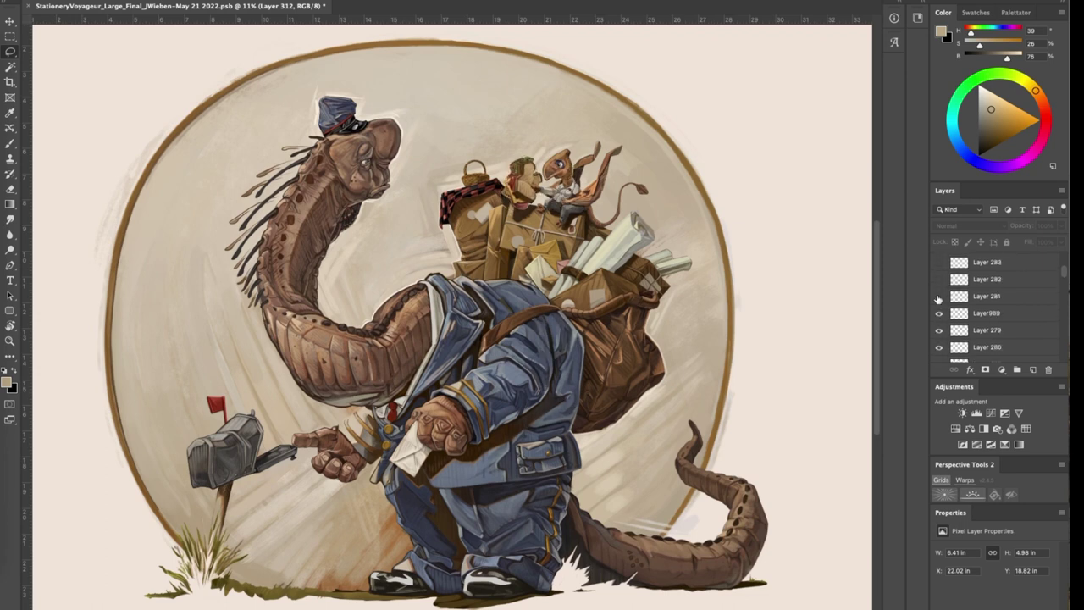
- Show the remaining paint layers from Layer 281 upward, including the Hue/Saturation 1 and Brightness/Contrast 1 adjustments
left_click_drag(939, 359, 939, 258)
left_click_drag(1064, 266, 1064, 263)
left_click_drag(940, 360, 939, 258)
left_click_drag(1065, 263, 1065, 261)
scroll(943, 339, "up", 3)
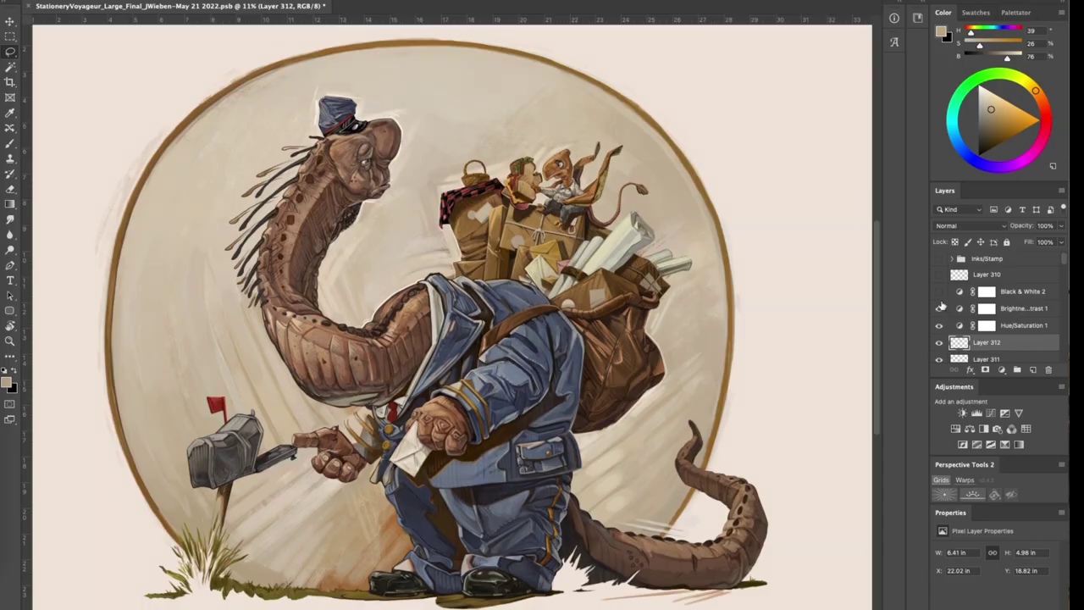